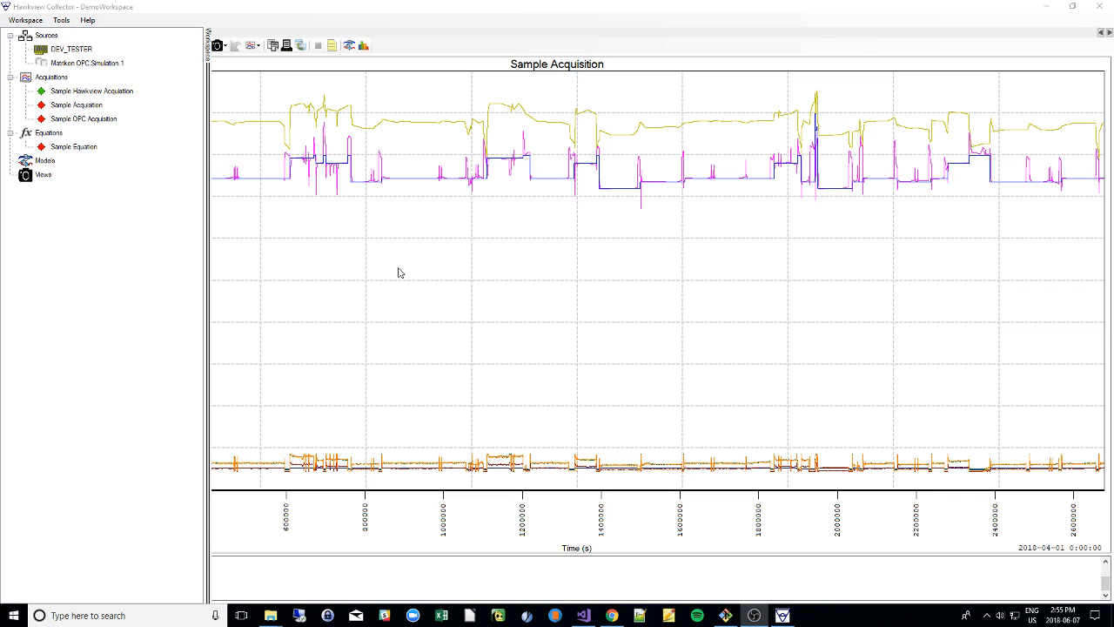
# Step: Open the Hawkview Collector Instruction Manual, skim from its table of contents back to the opening pages, and close it
pyautogui.click(87, 25)
pyautogui.click(94, 36)
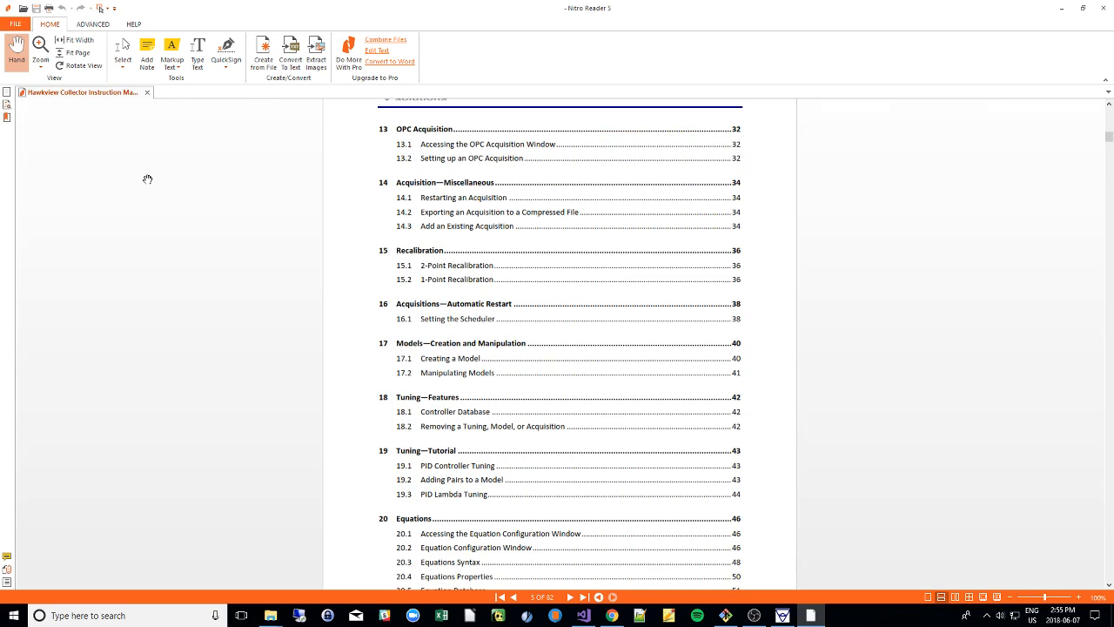
pyautogui.scroll(8, 253, 244)
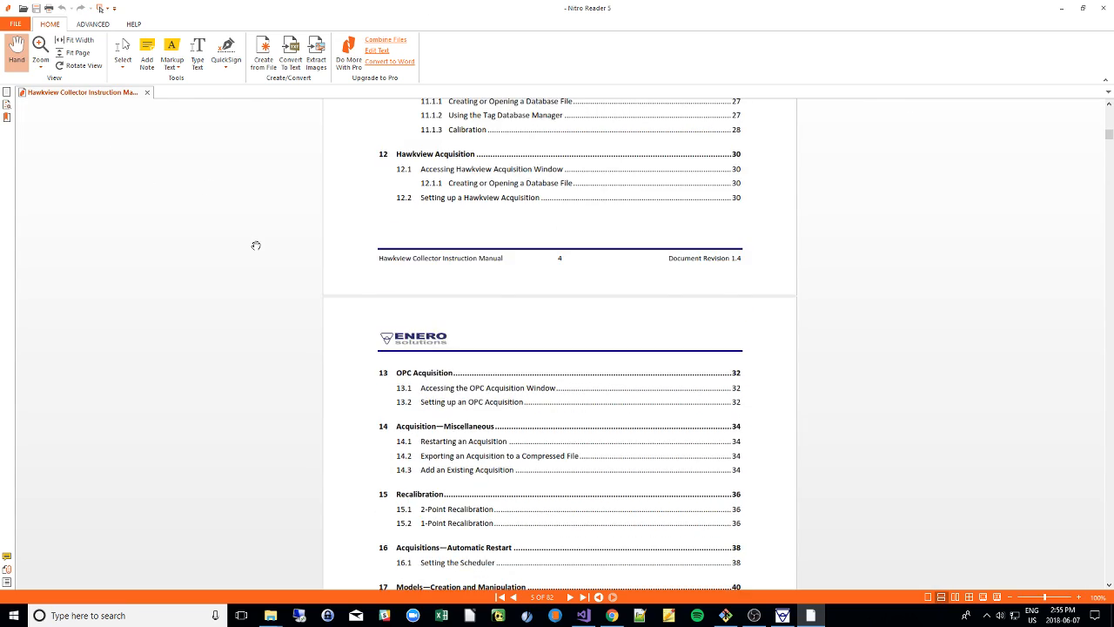
pyautogui.scroll(10, 256, 246)
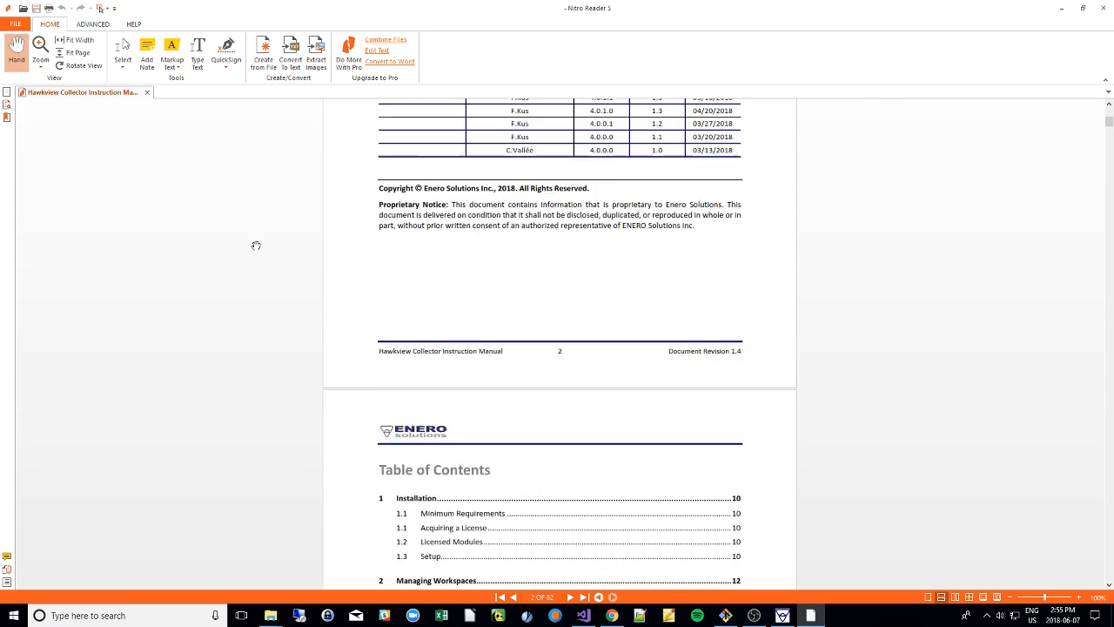
pyautogui.scroll(10, 256, 245)
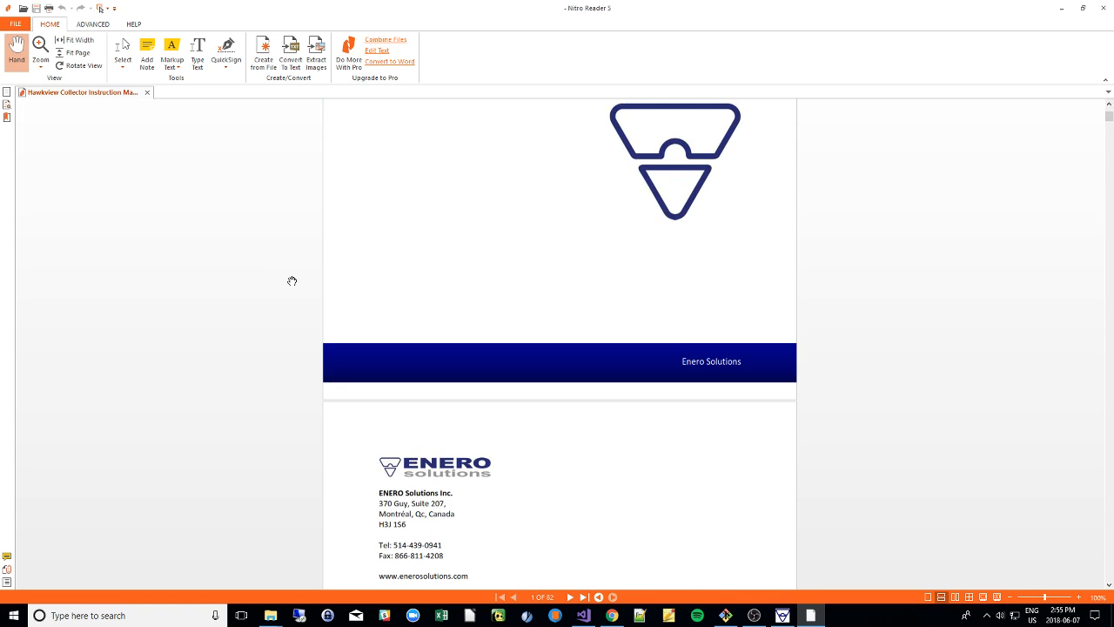
pyautogui.scroll(1, 293, 281)
pyautogui.scroll(-5, 292, 280)
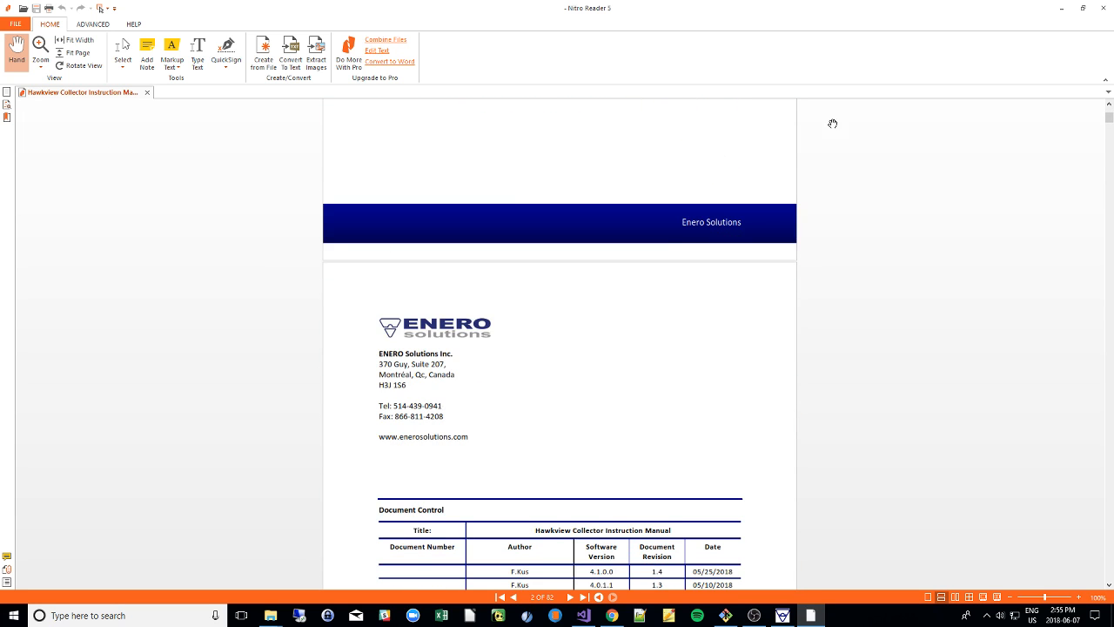
pyautogui.click(1105, 9)
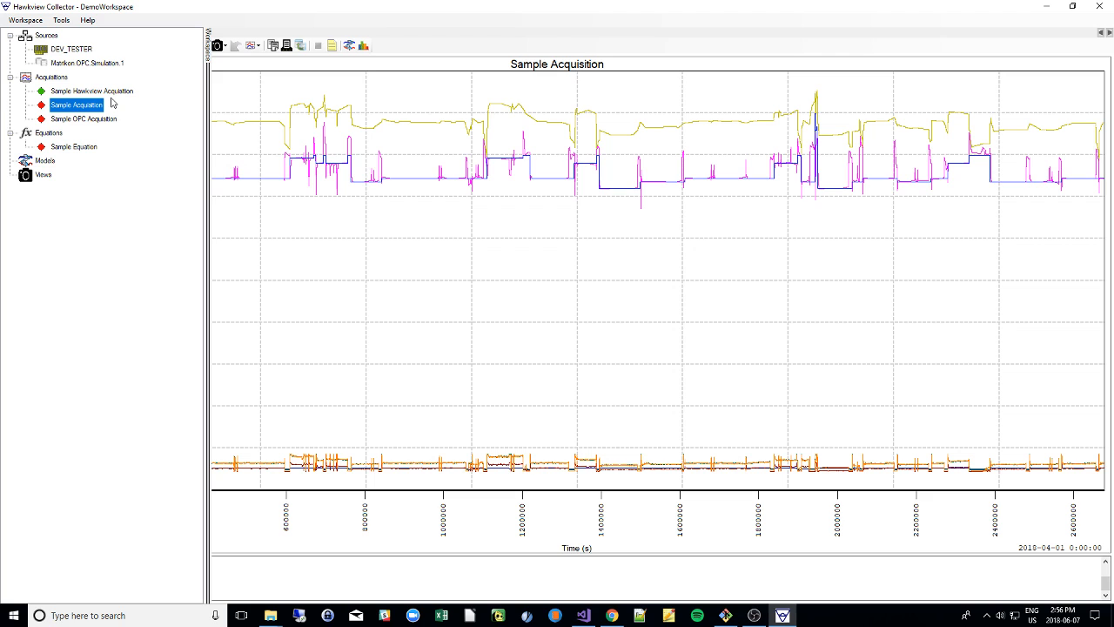
# Step: Open the Sample OPC Acquisition from the workspace's list of acquisitions
pyautogui.click(344, 160)
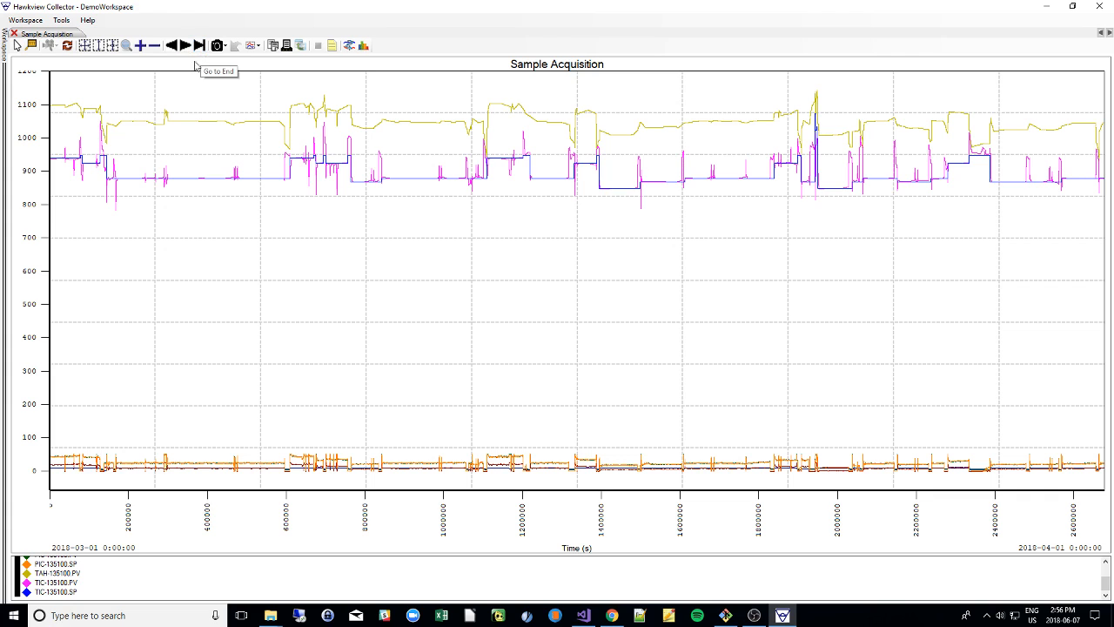
pyautogui.moveTo(8, 57)
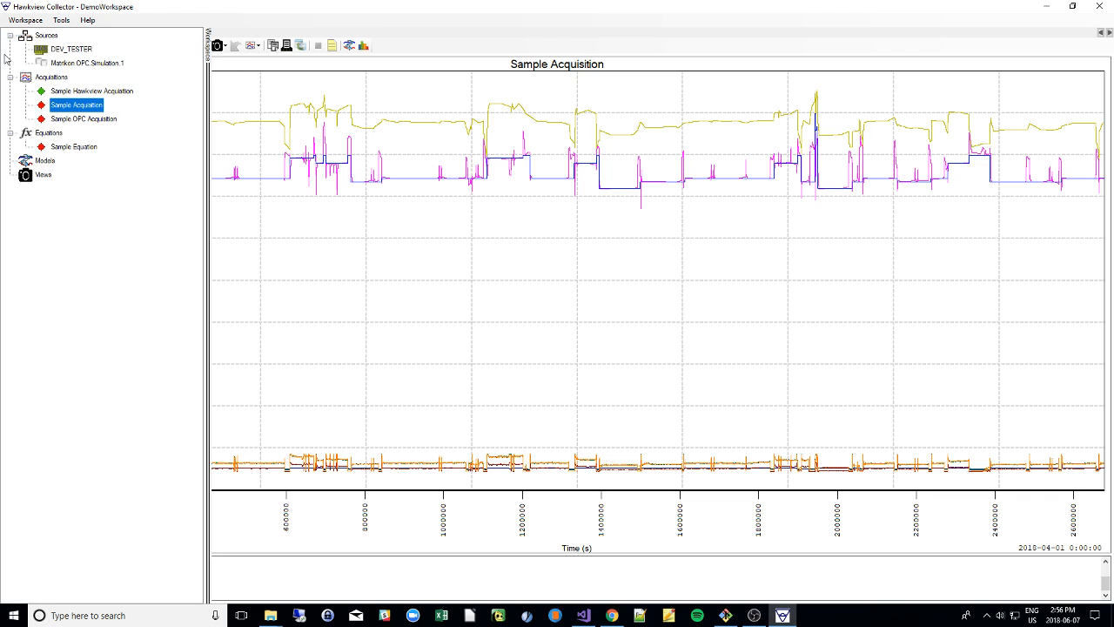
pyautogui.click(93, 120)
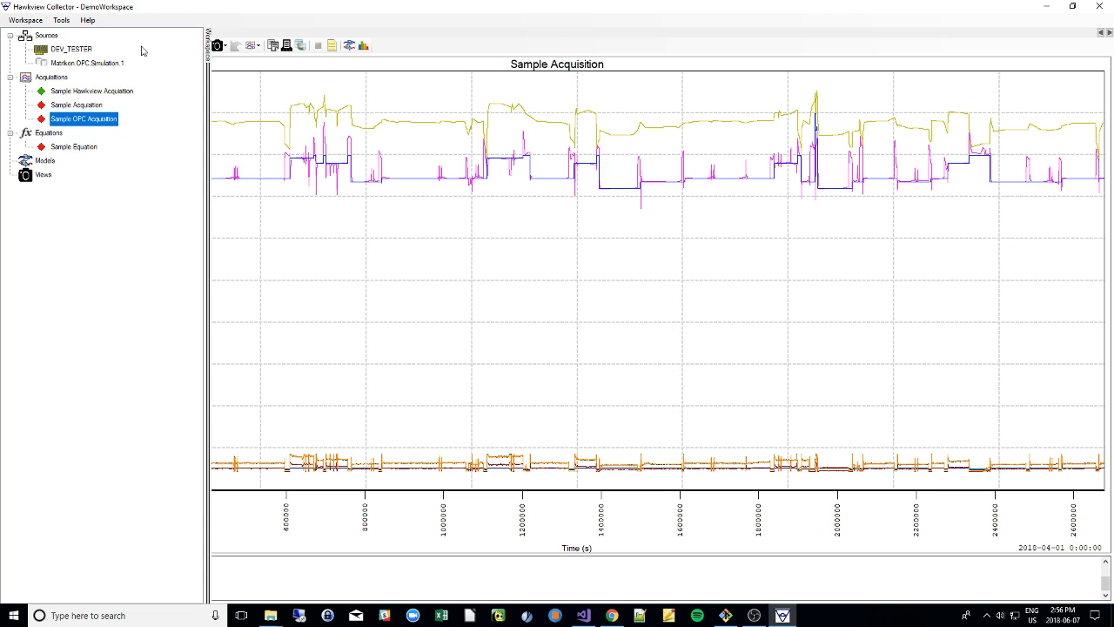
pyautogui.click(57, 92)
pyautogui.click(61, 105)
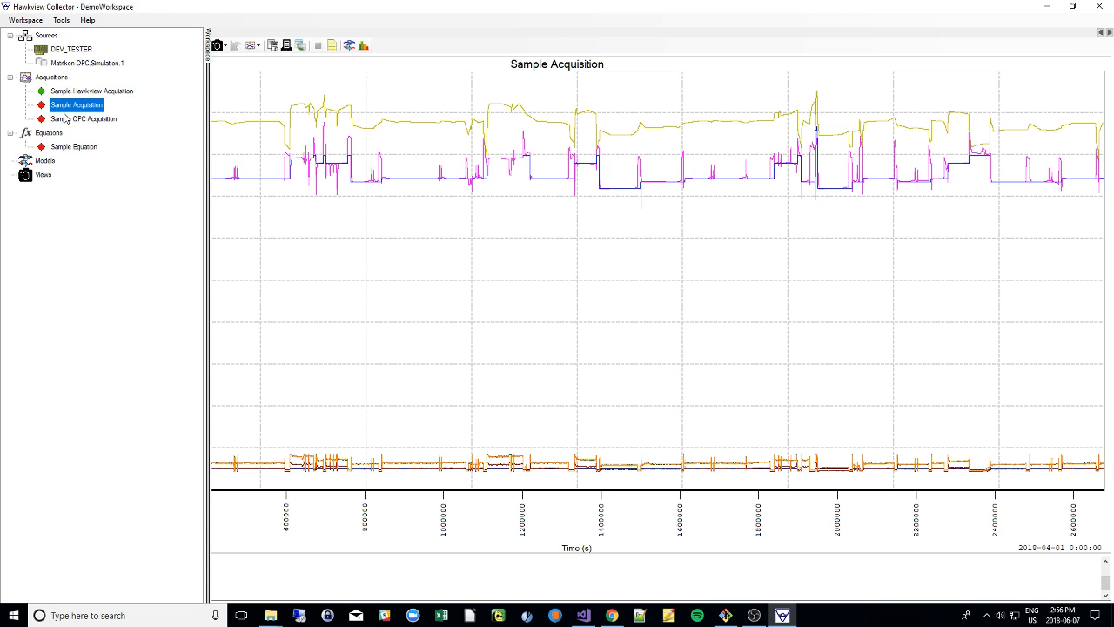
pyautogui.click(76, 119)
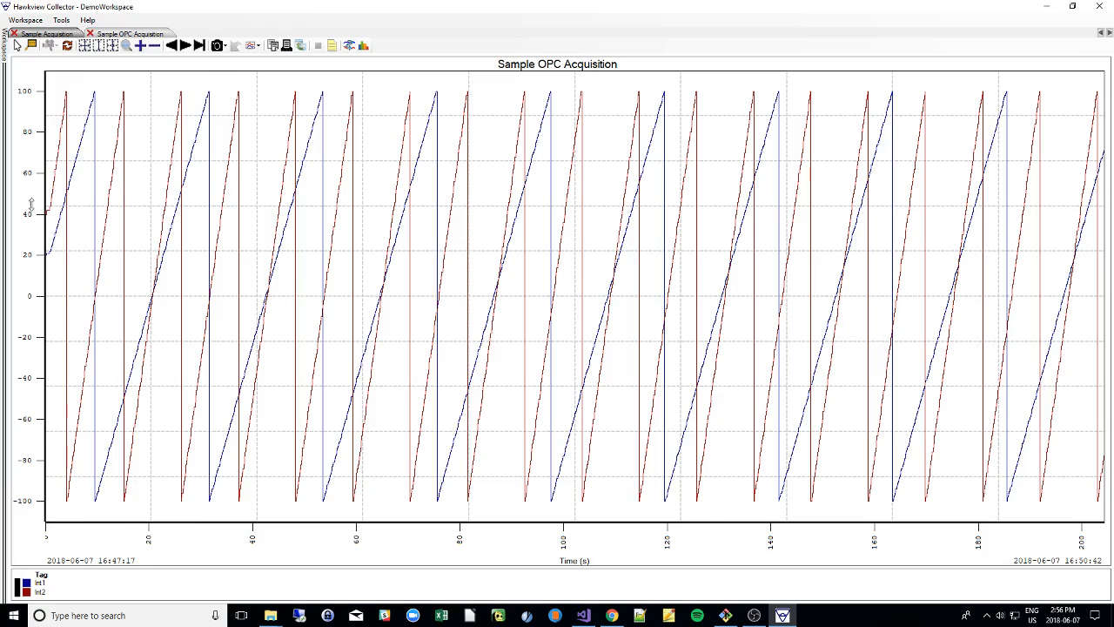
# Step: Examine the Sample OPC Acquisition trend at different zoom levels, scaling the whole plot and its vertical axis alone
pyautogui.scroll(7, 31, 208)
pyautogui.scroll(6, 224, 261)
pyautogui.scroll(-12, 225, 260)
pyautogui.scroll(-2, 460, 371)
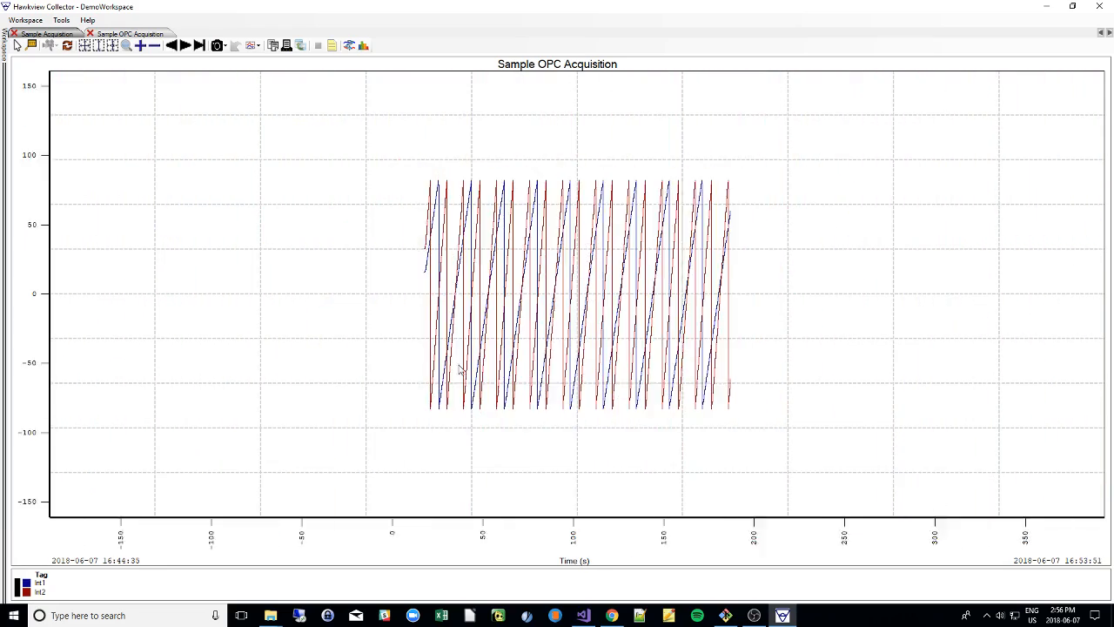
pyautogui.scroll(6, 471, 383)
pyautogui.scroll(10, 539, 523)
pyautogui.scroll(-4, 540, 523)
pyautogui.scroll(-8, 209, 261)
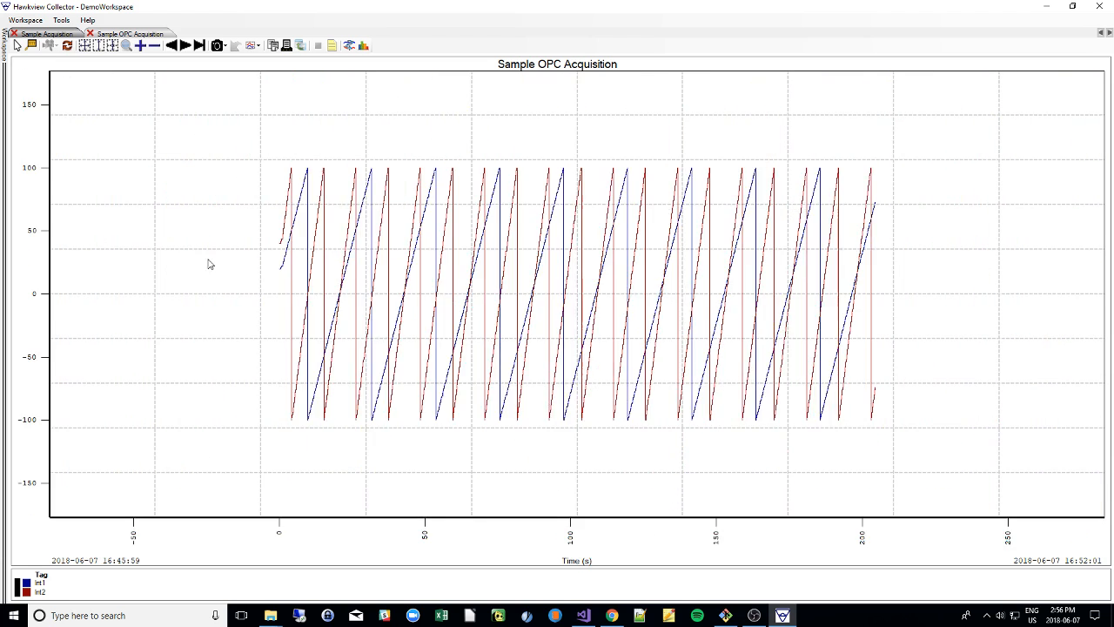
pyautogui.scroll(-6, 59, 232)
pyautogui.scroll(4, 26, 230)
pyautogui.scroll(-8, 26, 230)
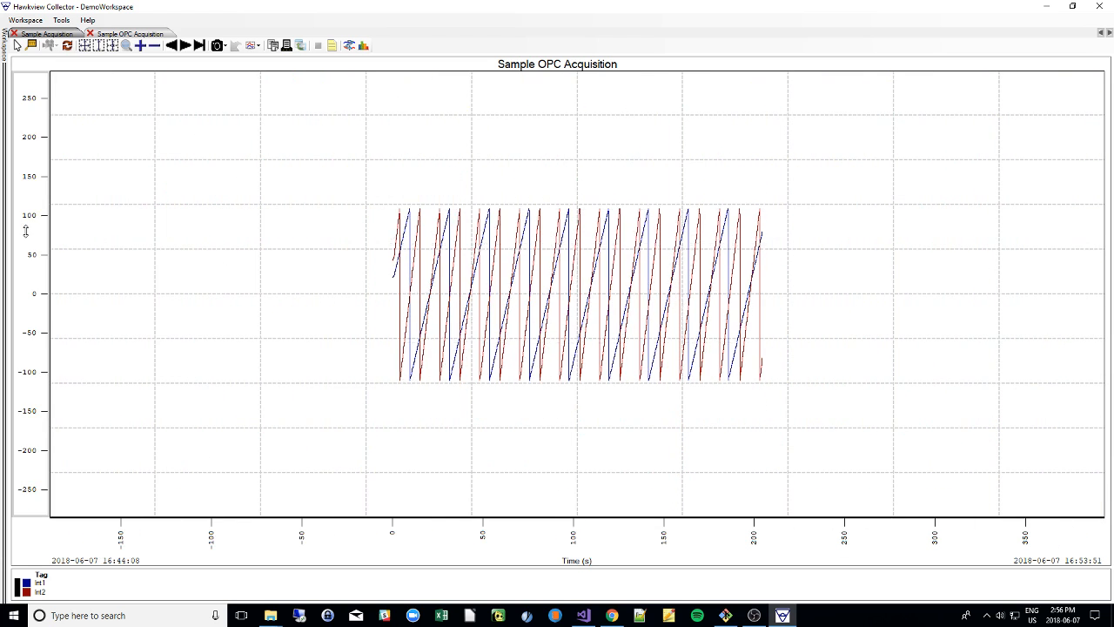
# Step: Enlarge the Int1 and Int2 traces, and zoom out until the full OPC recording fits in the plot
pyautogui.moveTo(6, 56)
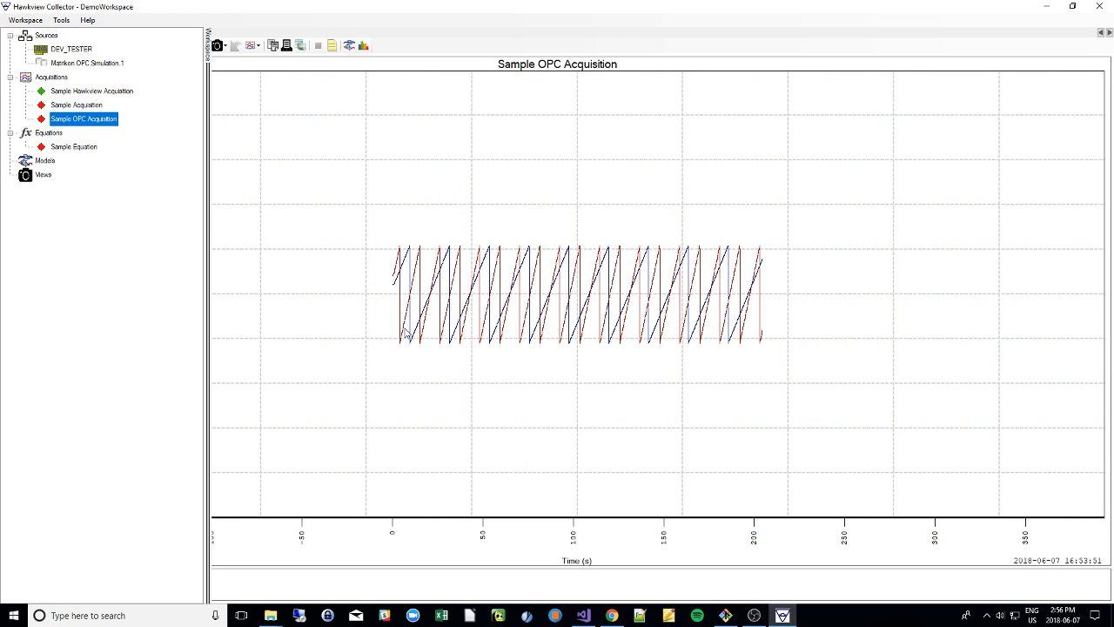
pyautogui.scroll(2, 480, 335)
pyautogui.scroll(3, 470, 342)
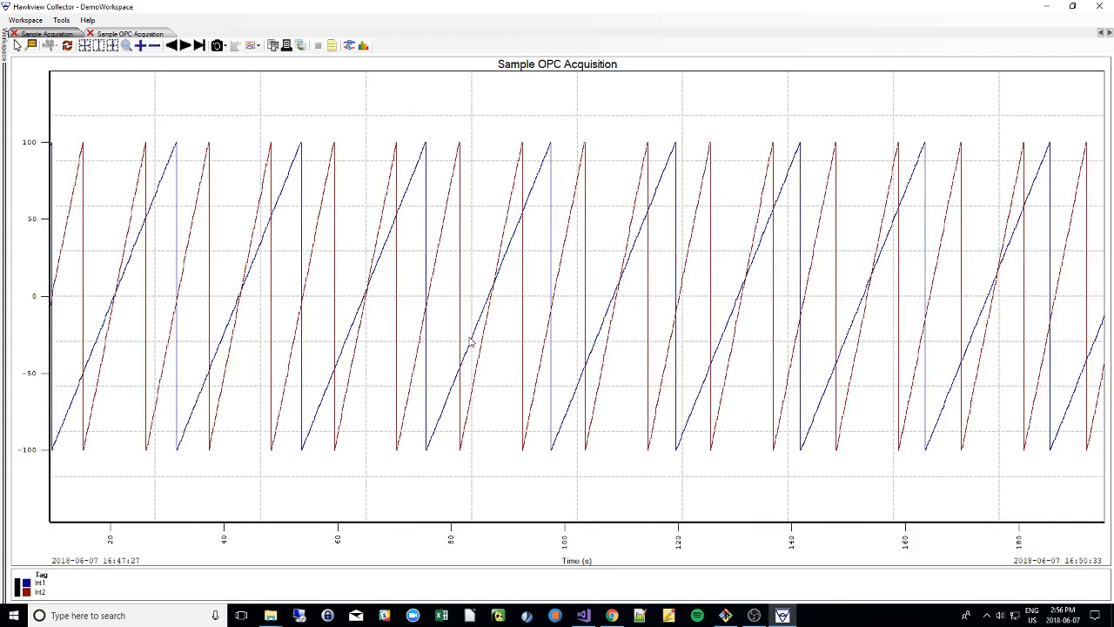
pyautogui.scroll(4, 473, 323)
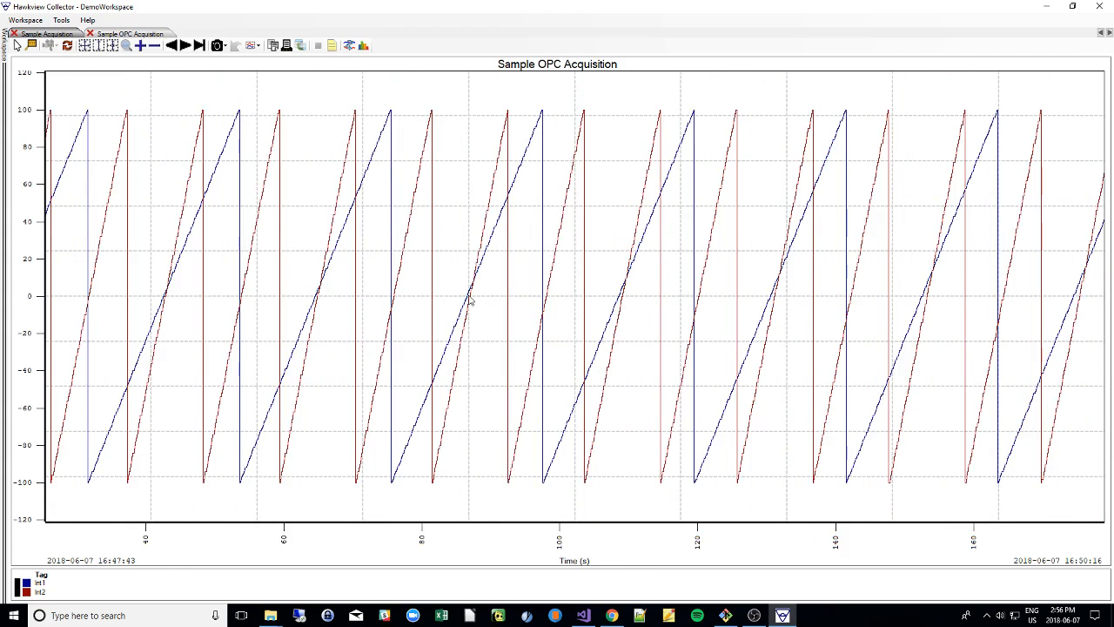
pyautogui.scroll(-3, 471, 301)
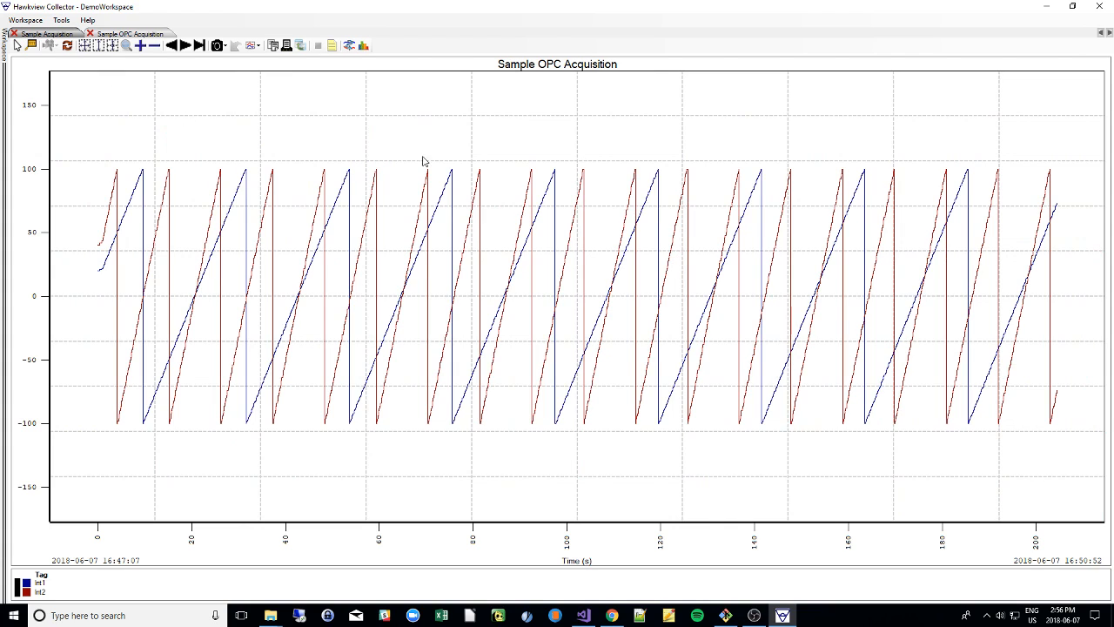
# Step: Show the Sample Acquisition trend and box-zoom on its upper traces over about the first 200000 s
pyautogui.click(85, 106)
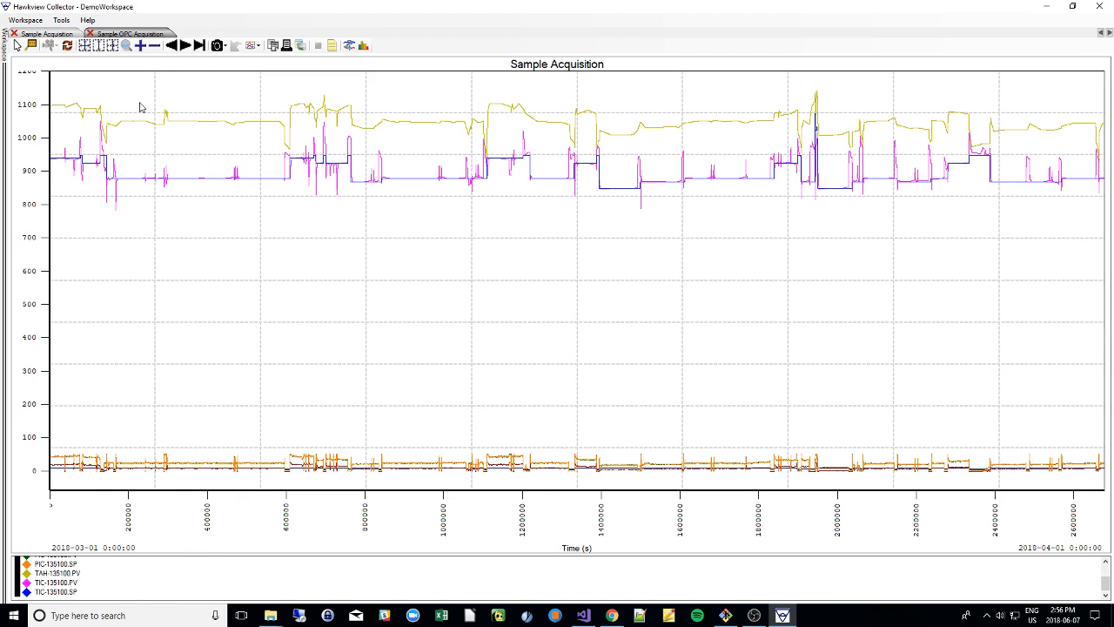
pyautogui.scroll(1, 114, 145)
pyautogui.scroll(-2, 114, 150)
pyautogui.click(127, 45)
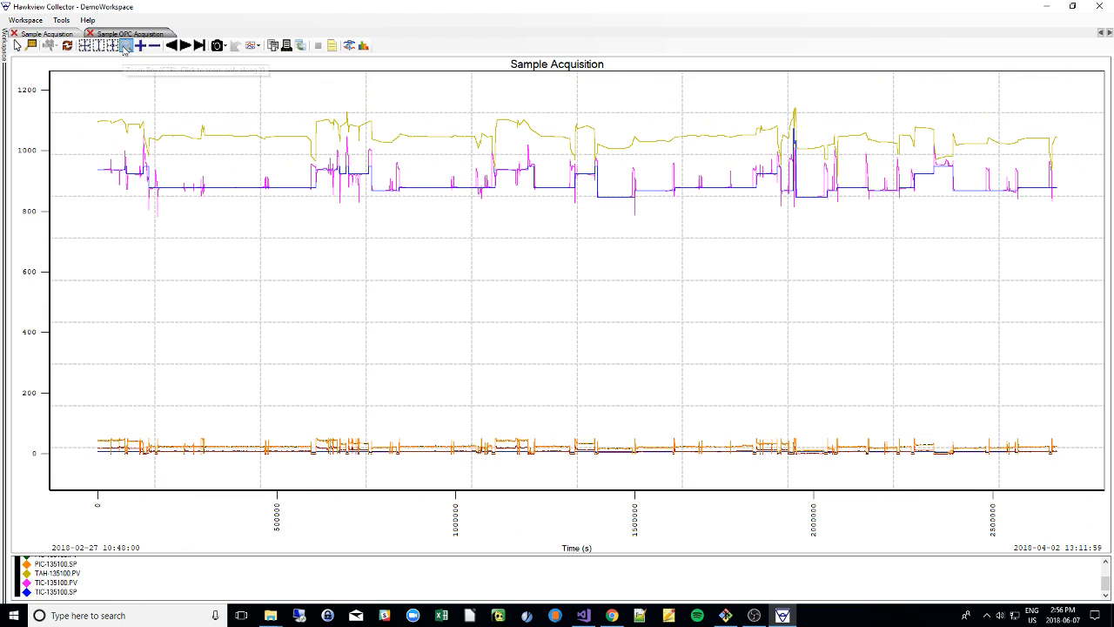
pyautogui.moveTo(90, 110); pyautogui.dragTo(176, 219)
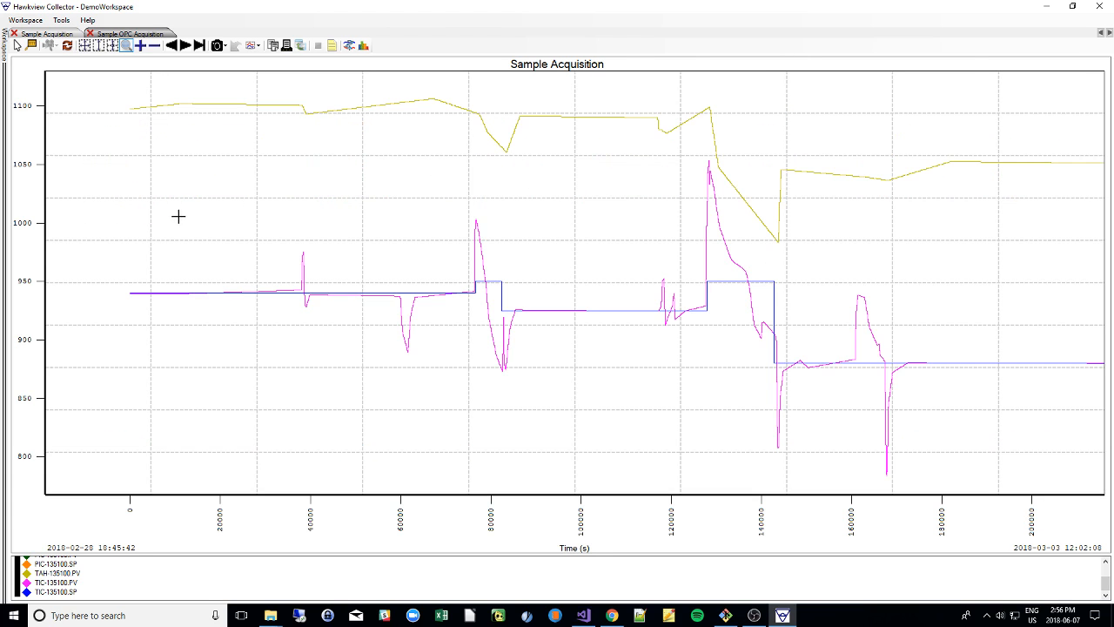
# Step: Box-zoom the Sample Acquisition to about 90000 to 190000 s, and fit the complete trend back into the plot
pyautogui.scroll(-1, 305, 231)
pyautogui.scroll(-1, 544, 246)
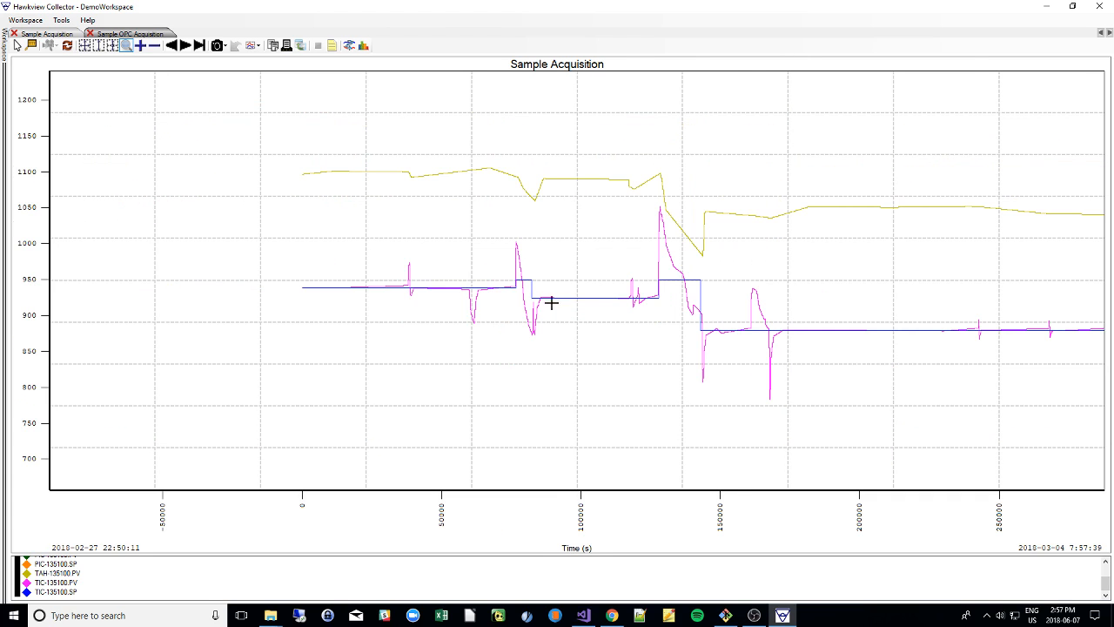
pyautogui.moveTo(551, 302); pyautogui.dragTo(830, 349)
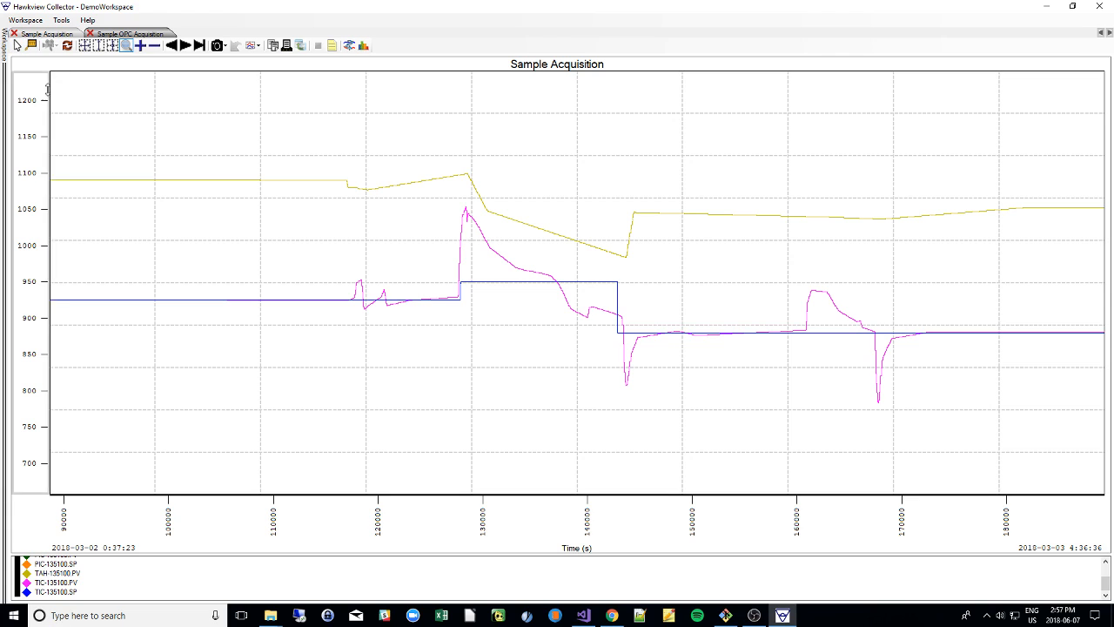
pyautogui.click(84, 45)
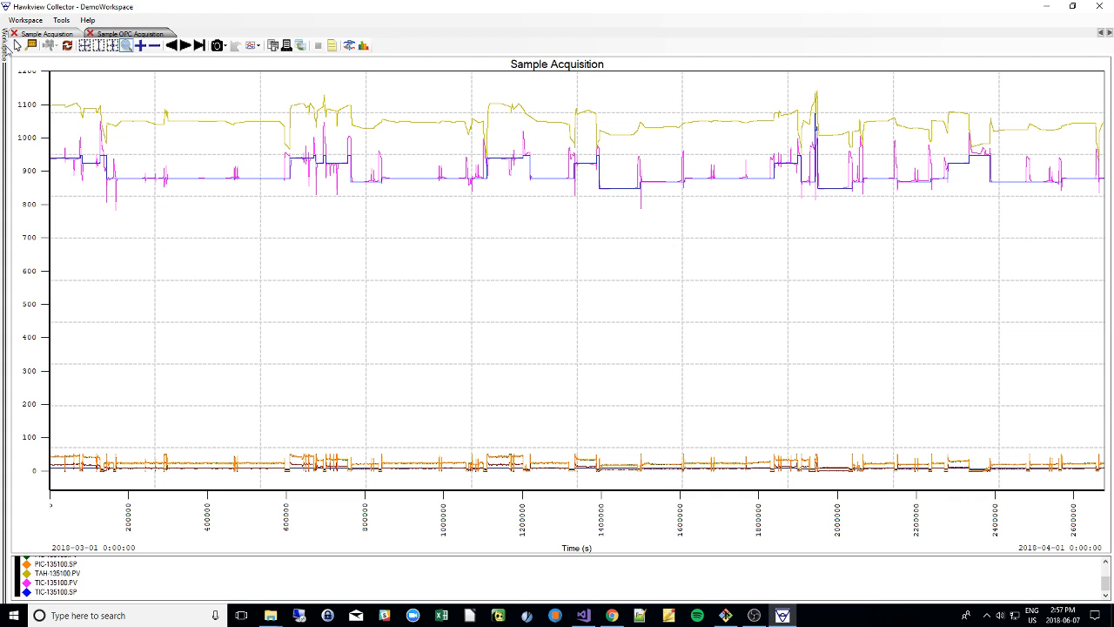
# Step: Open the Sample Hawkview Acquisition and spread channels ch1, ch3 and ch6 into separate bands on their own axes
pyautogui.moveTo(5, 47)
pyautogui.doubleClick(74, 91)
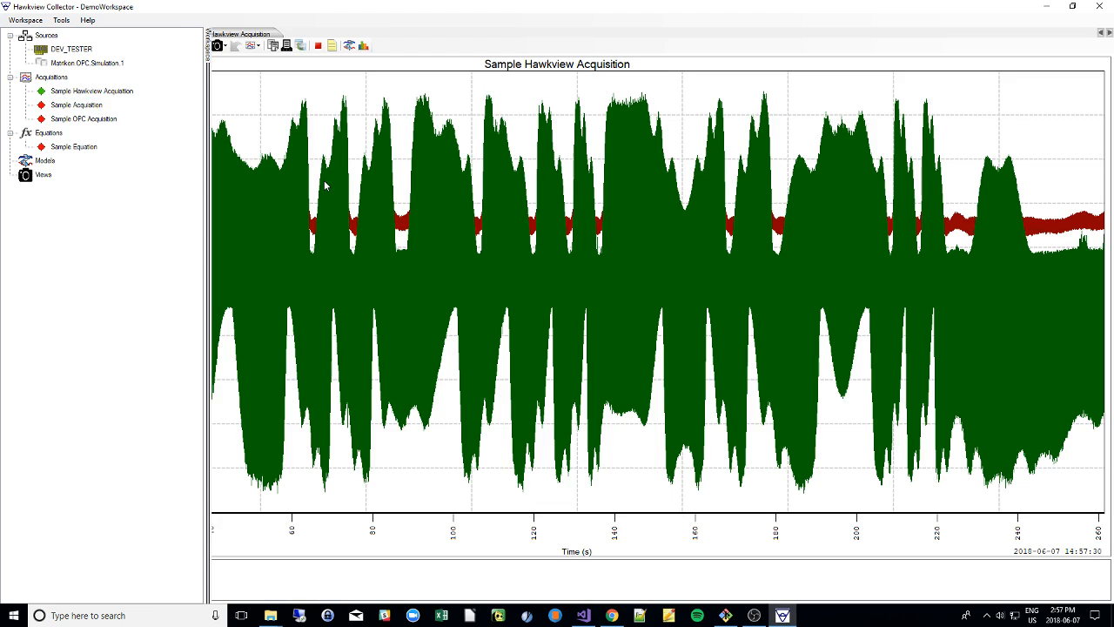
pyautogui.click(99, 45)
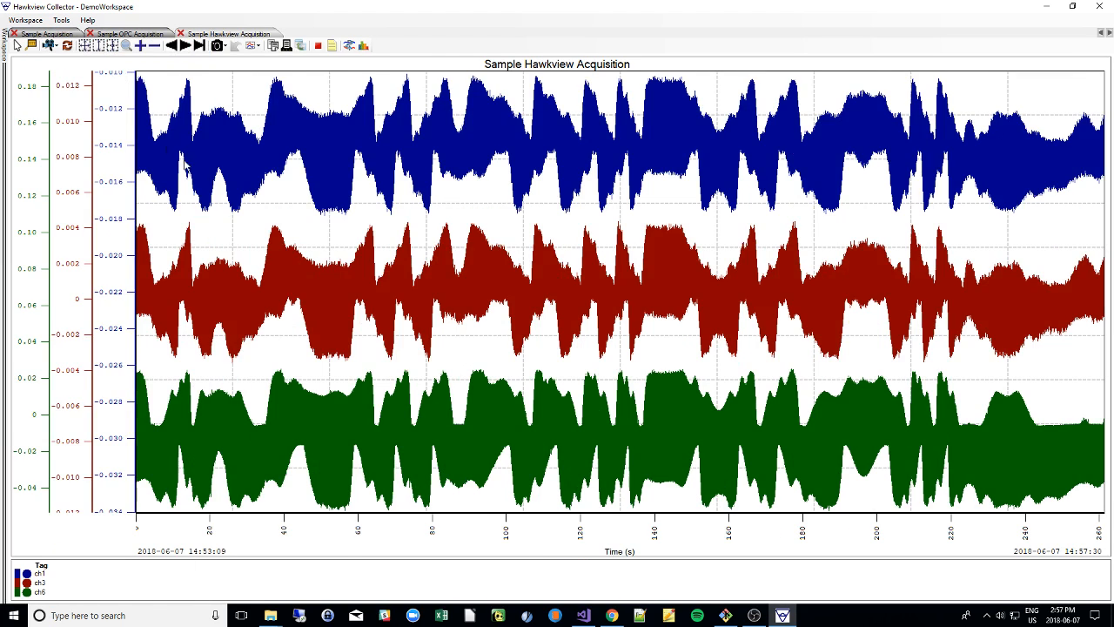
pyautogui.scroll(2, 315, 176)
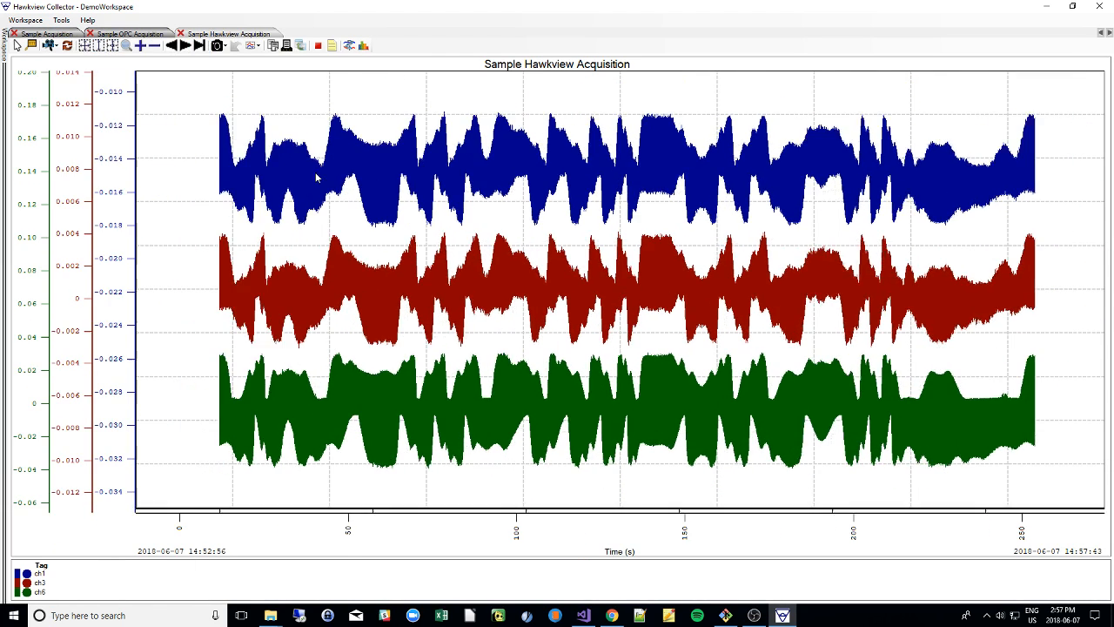
pyautogui.scroll(-1, 316, 194)
pyautogui.scroll(2, 313, 192)
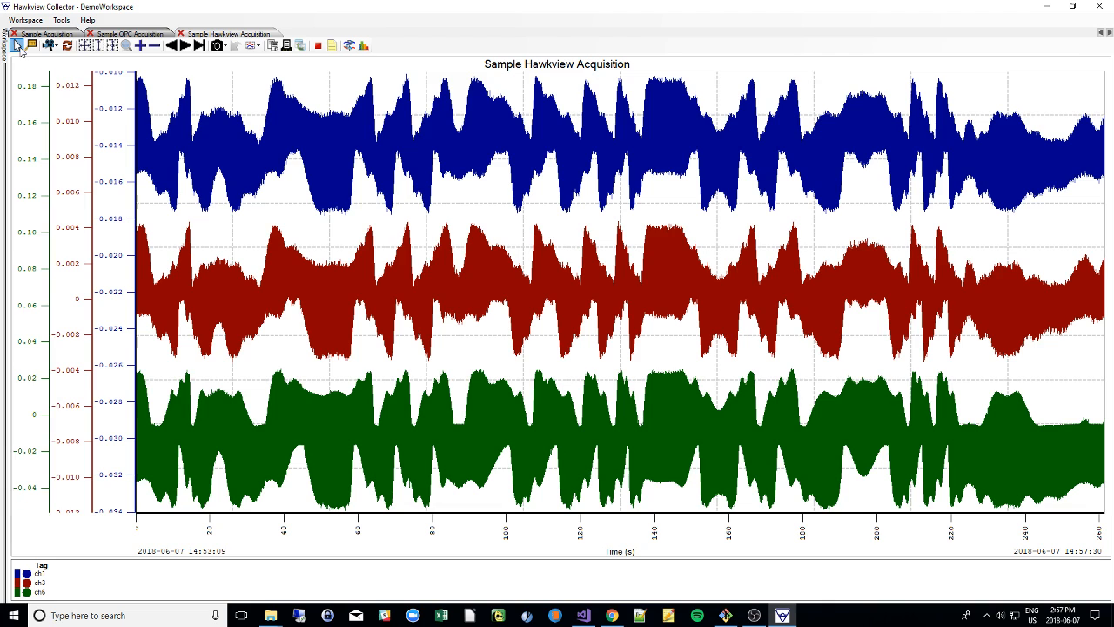
# Step: Turn on the hairline and place it at about 70 s on the Sample Hawkview Acquisition trend
pyautogui.click(32, 45)
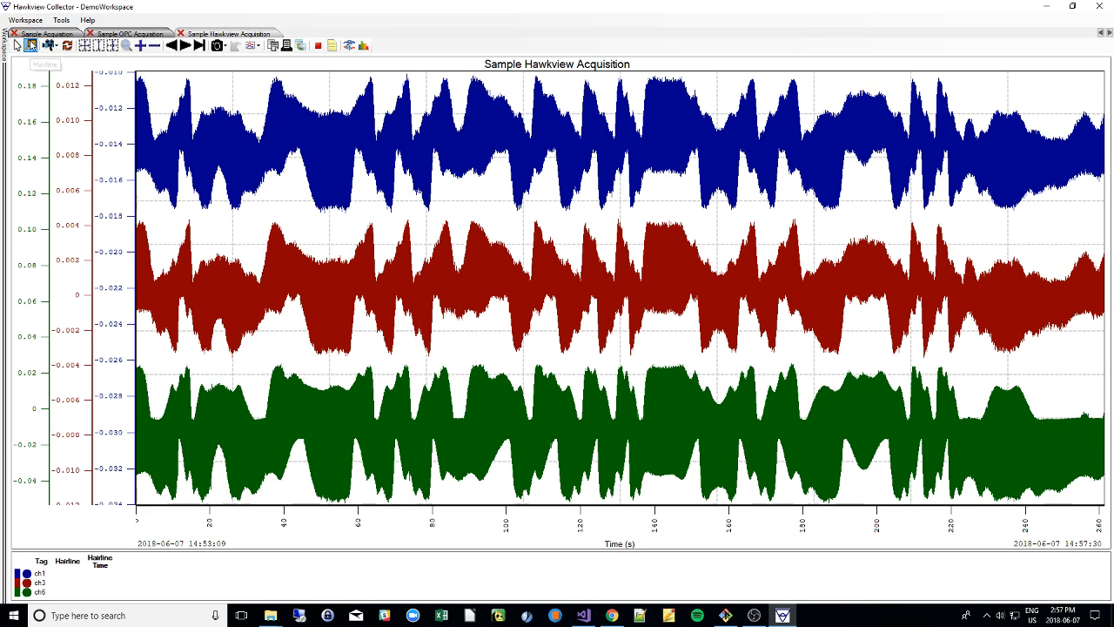
pyautogui.click(326, 187)
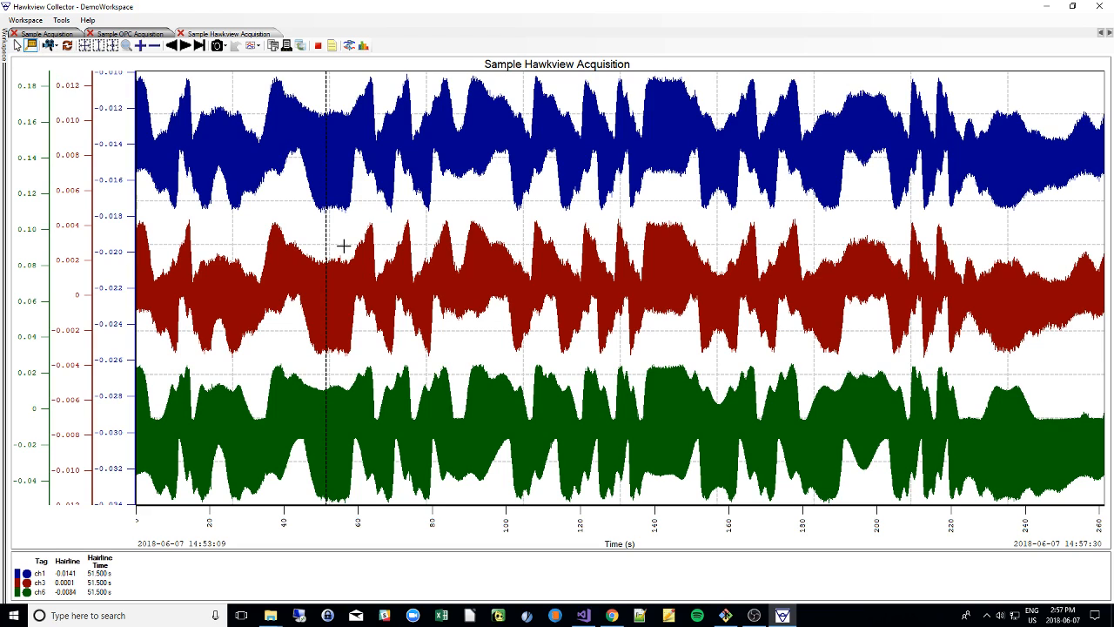
pyautogui.click(396, 211)
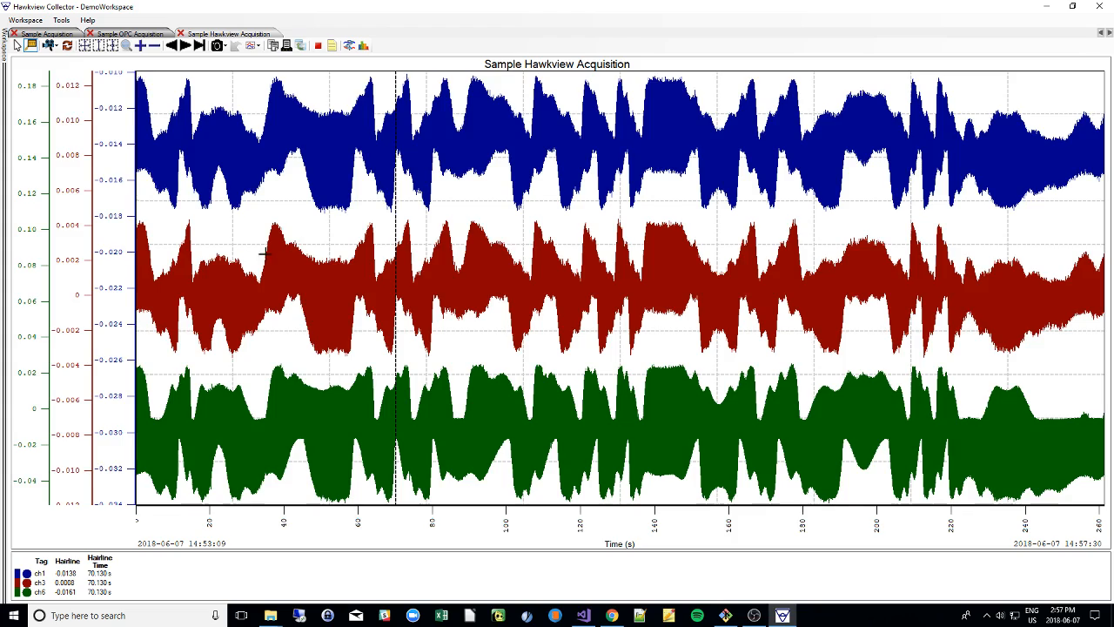
# Step: Widen the vertical scales of ch1, ch3 and ch6 individually and shift ch6 so its compressed trace lies below ch3
pyautogui.scroll(-5, 232, 260)
pyautogui.scroll(3, 340, 257)
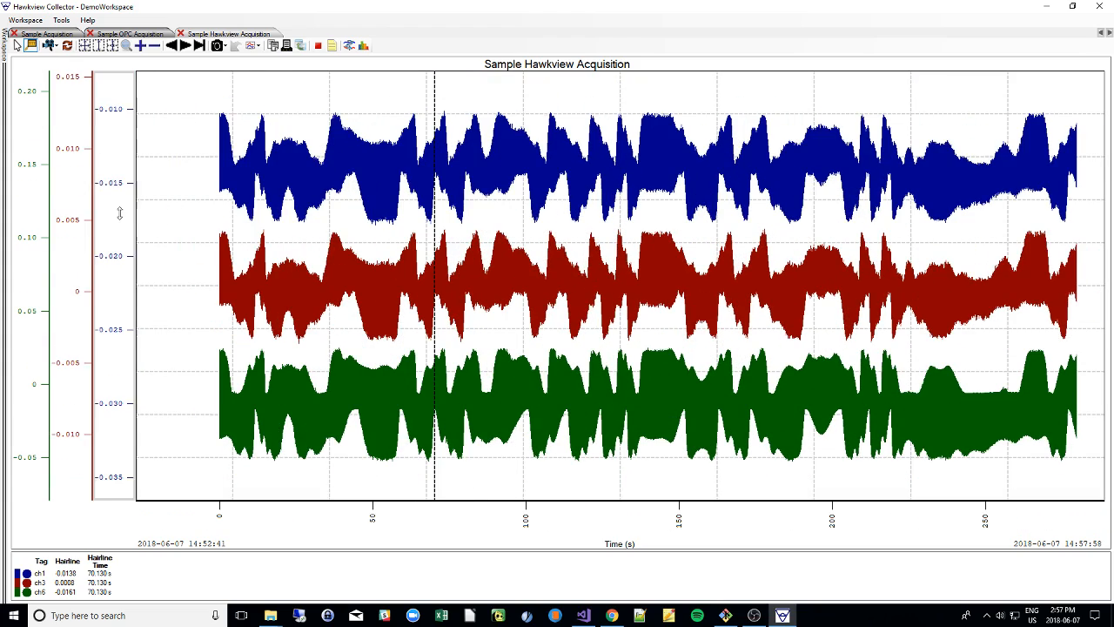
pyautogui.scroll(-3, 113, 226)
pyautogui.scroll(-3, 61, 232)
pyautogui.scroll(-2, 61, 233)
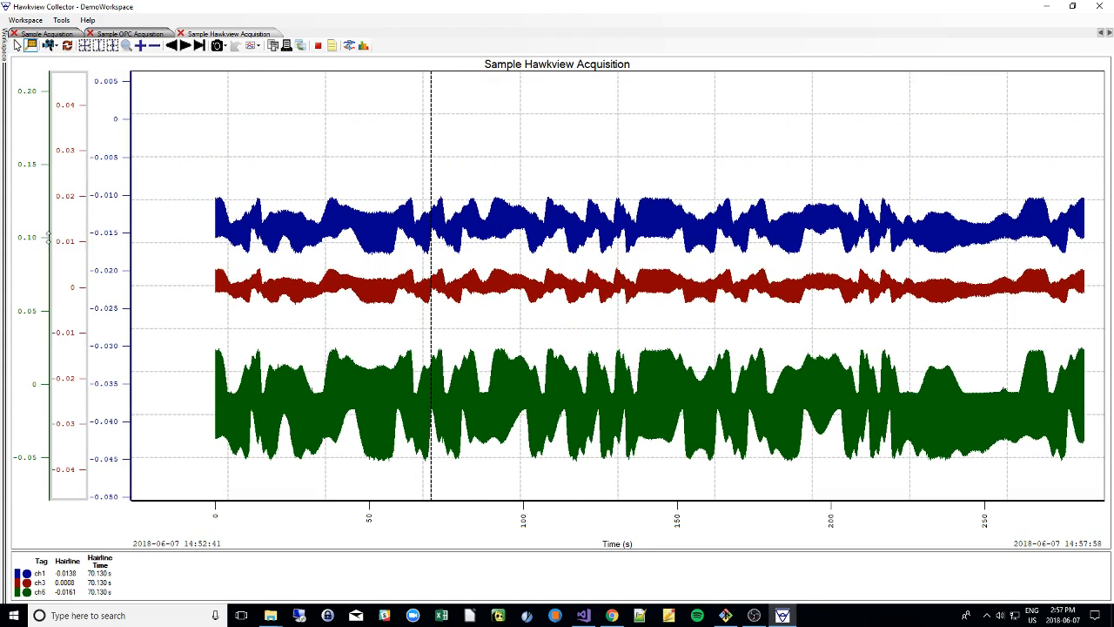
pyautogui.scroll(-4, 27, 245)
pyautogui.scroll(-2, 27, 245)
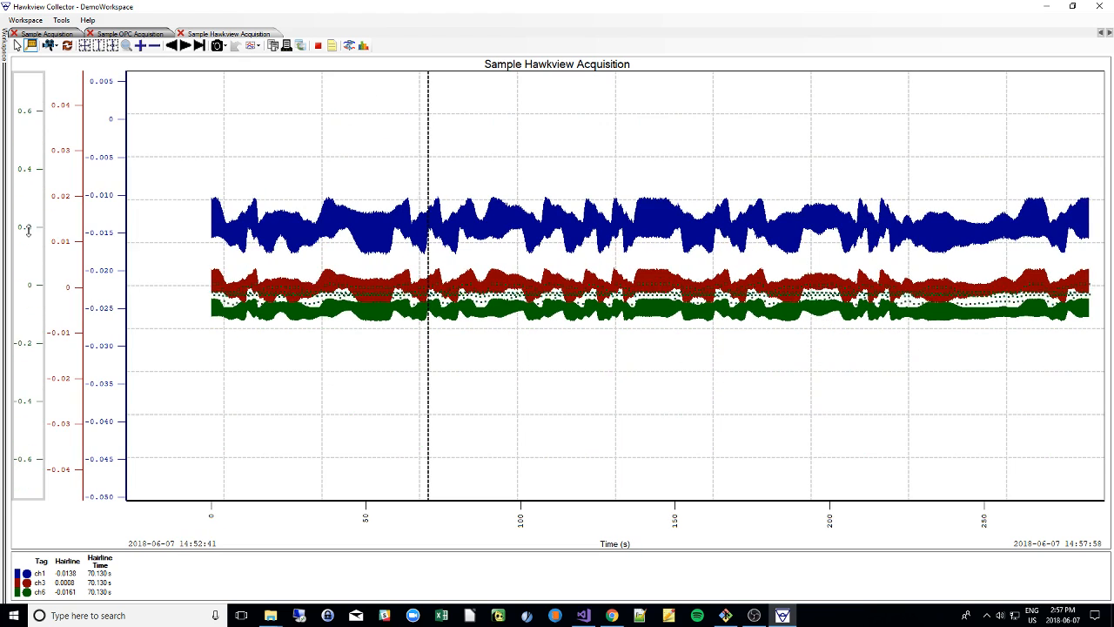
pyautogui.scroll(-2, 33, 282)
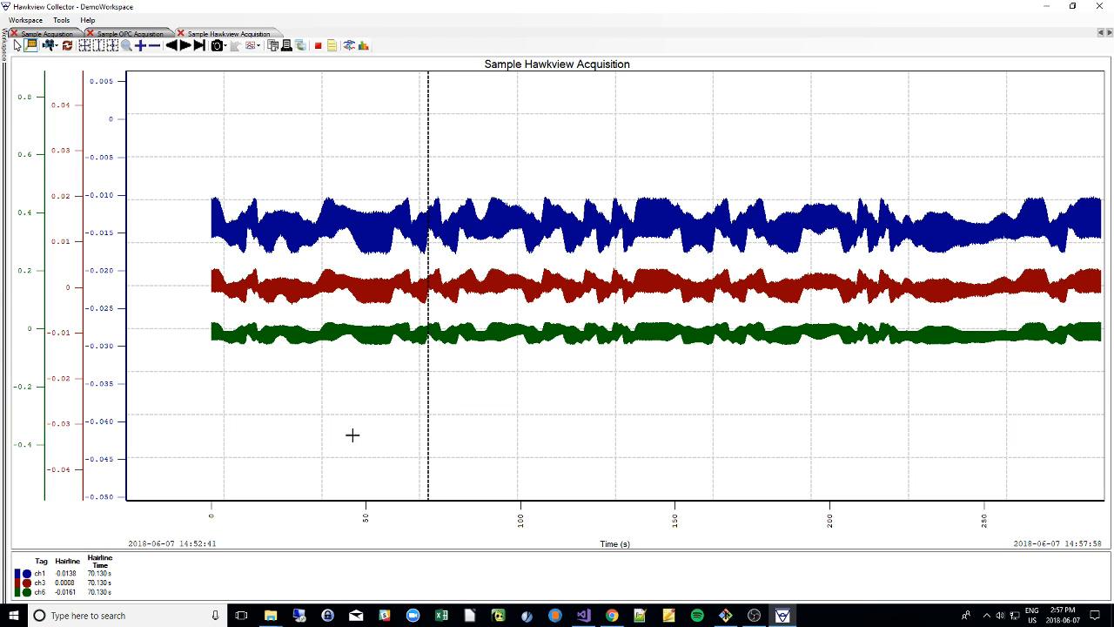
# Step: Pan the Hawkview trend's time axis to about 125 to 445 s and place the hairline at about 350 s, ahead of the incoming data
pyautogui.click(516, 318)
pyautogui.click(646, 327)
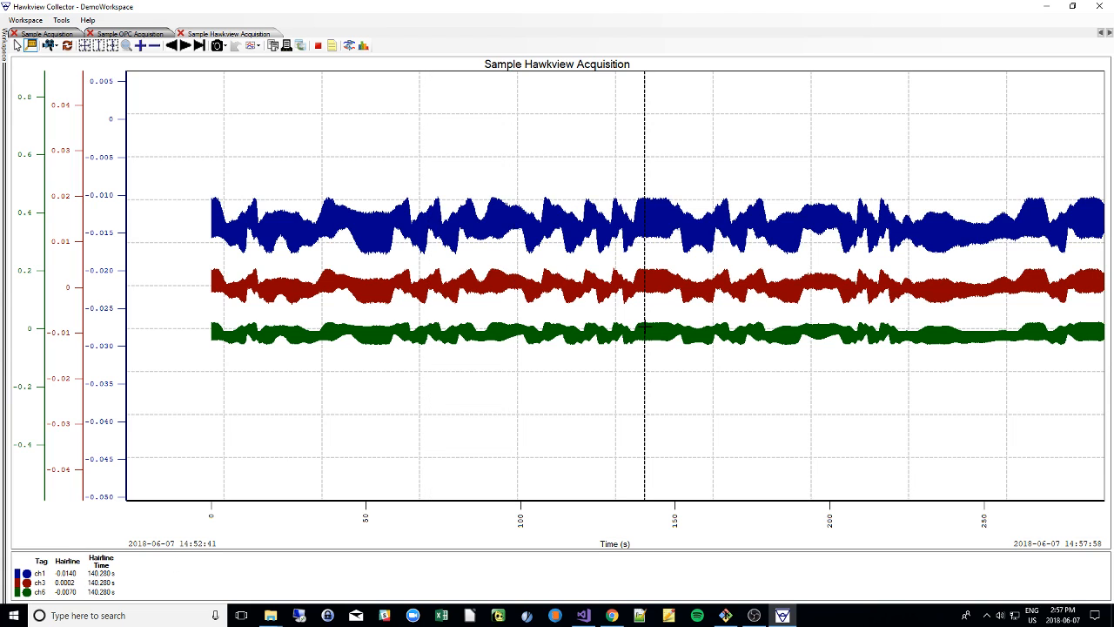
pyautogui.moveTo(764, 517); pyautogui.dragTo(462, 519)
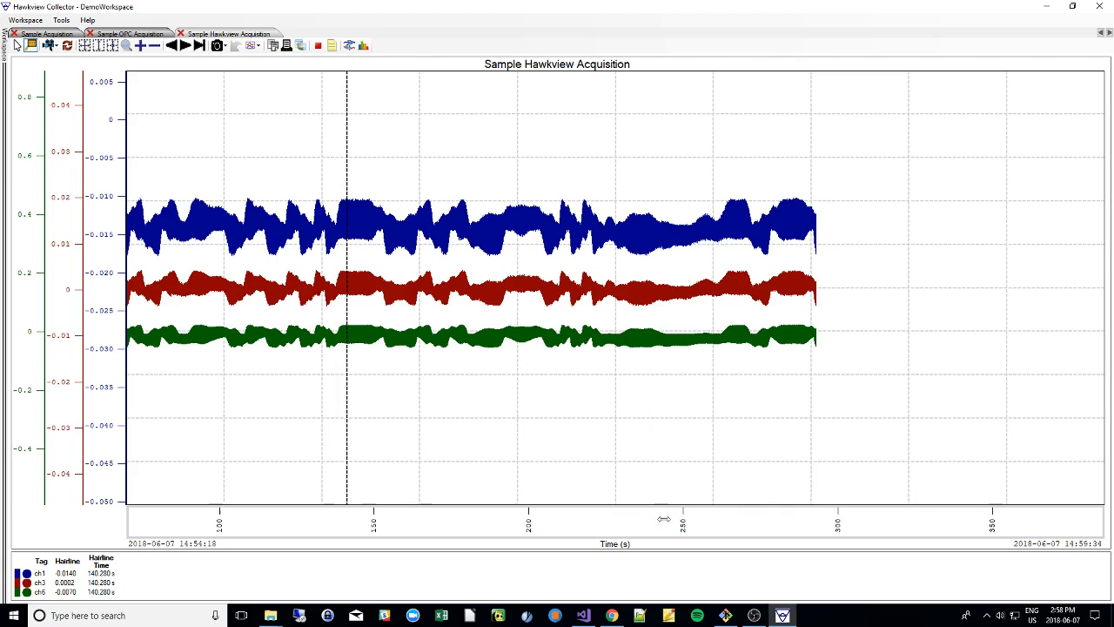
pyautogui.click(801, 301)
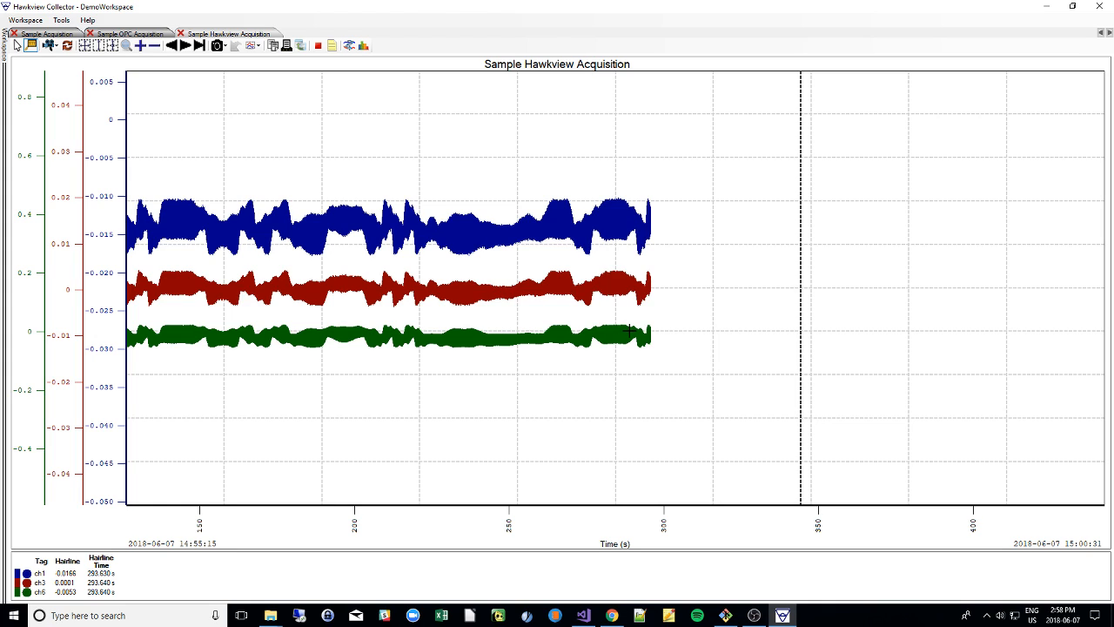
pyautogui.click(821, 330)
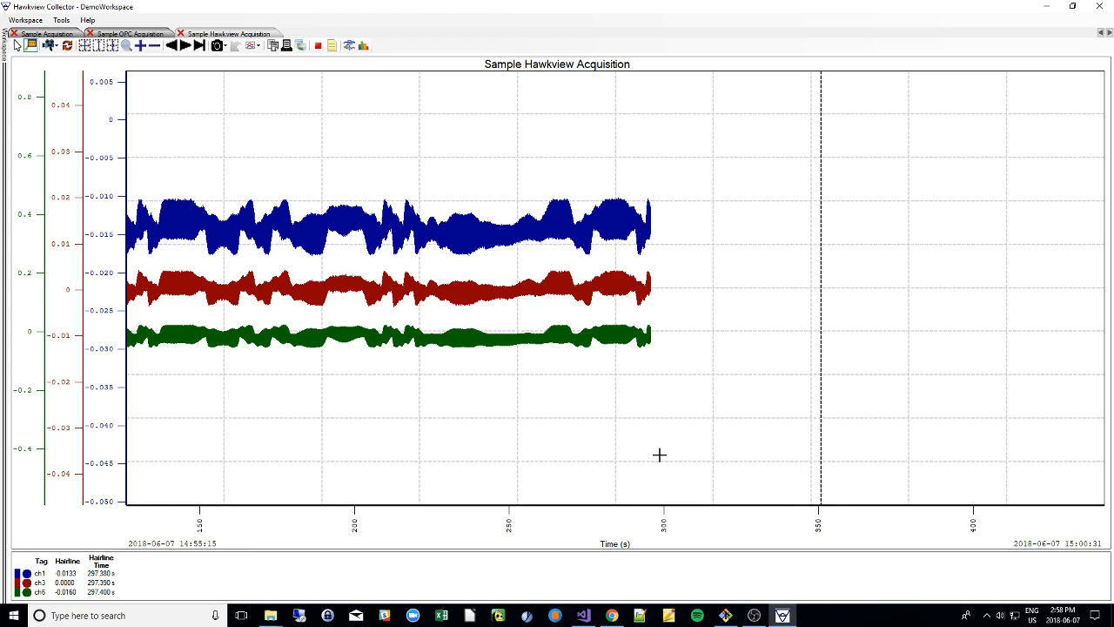
pyautogui.click(816, 335)
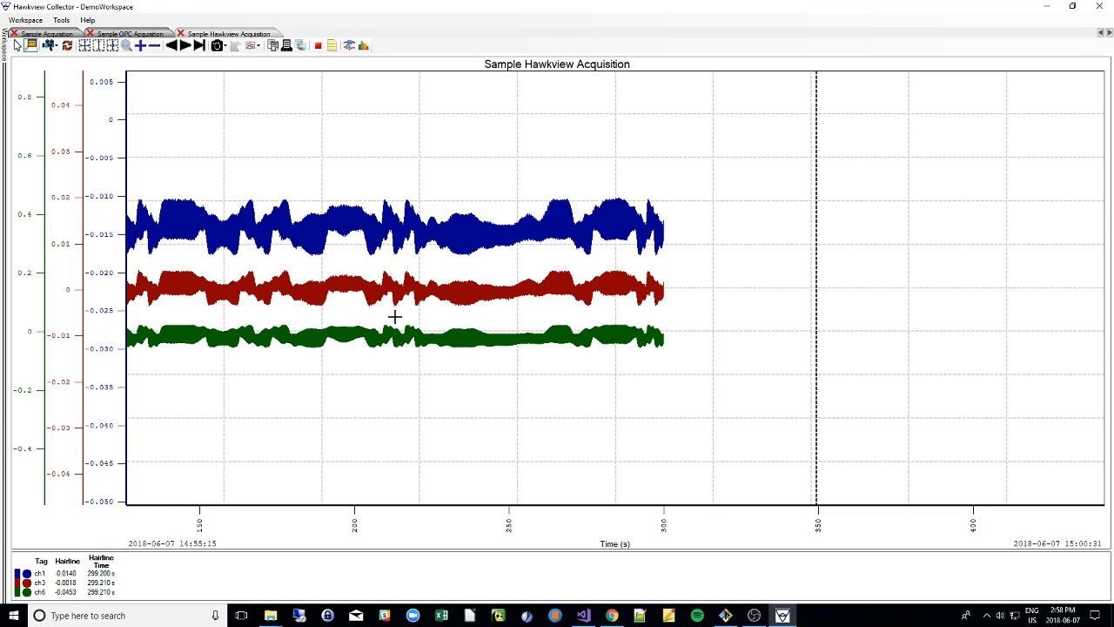
# Step: Turn off auto refresh for the Hawkview trend and switch from the hairline tool to the pointer
pyautogui.click(58, 47)
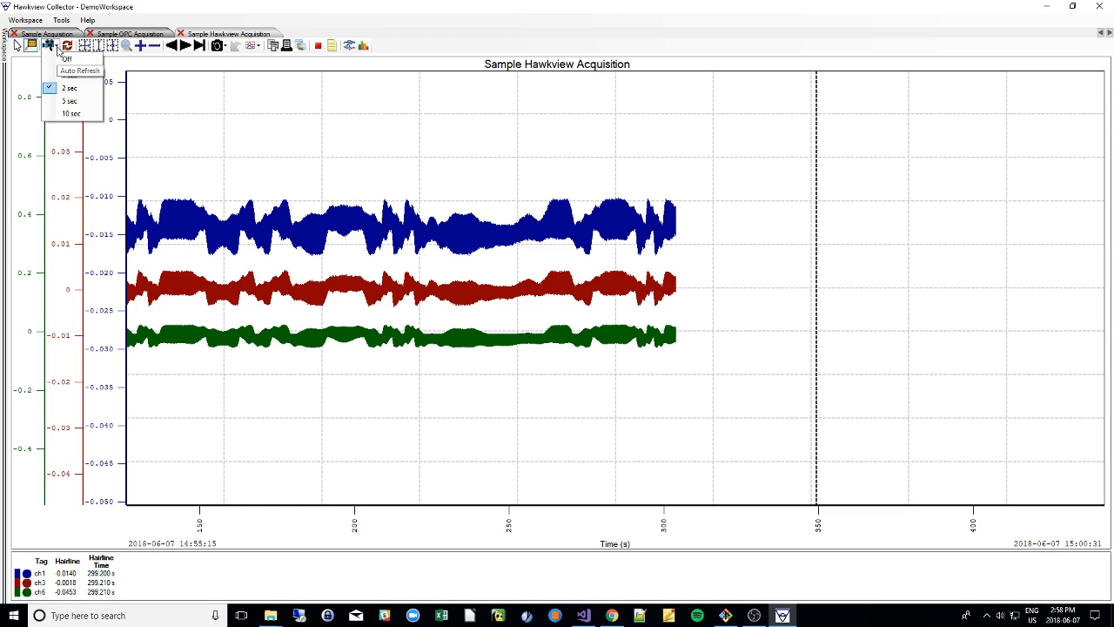
pyautogui.click(66, 60)
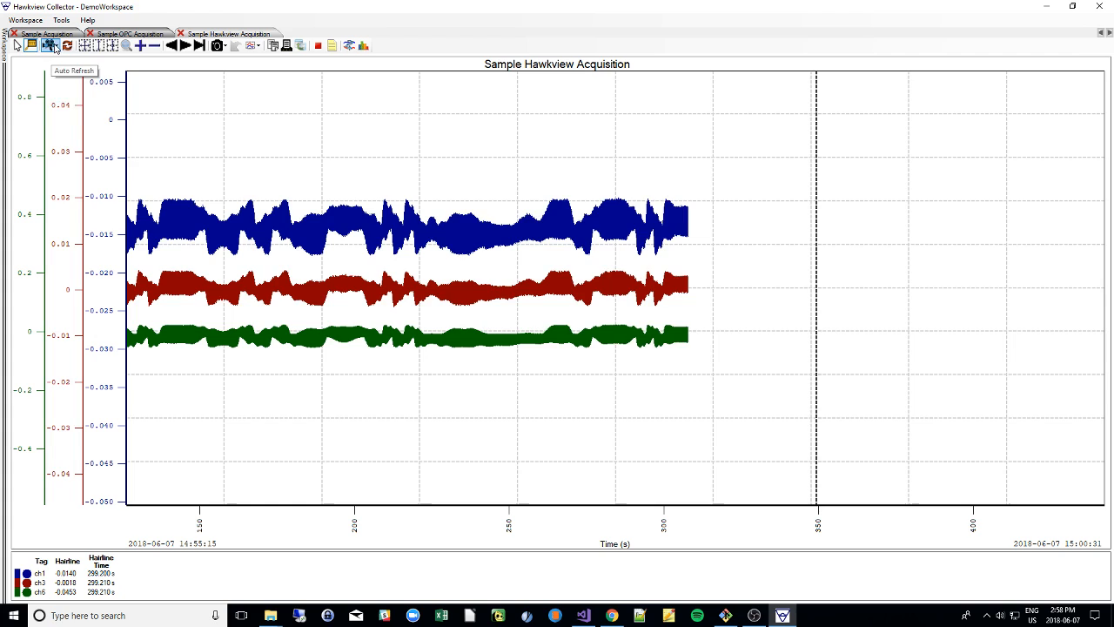
pyautogui.click(55, 47)
pyautogui.click(55, 61)
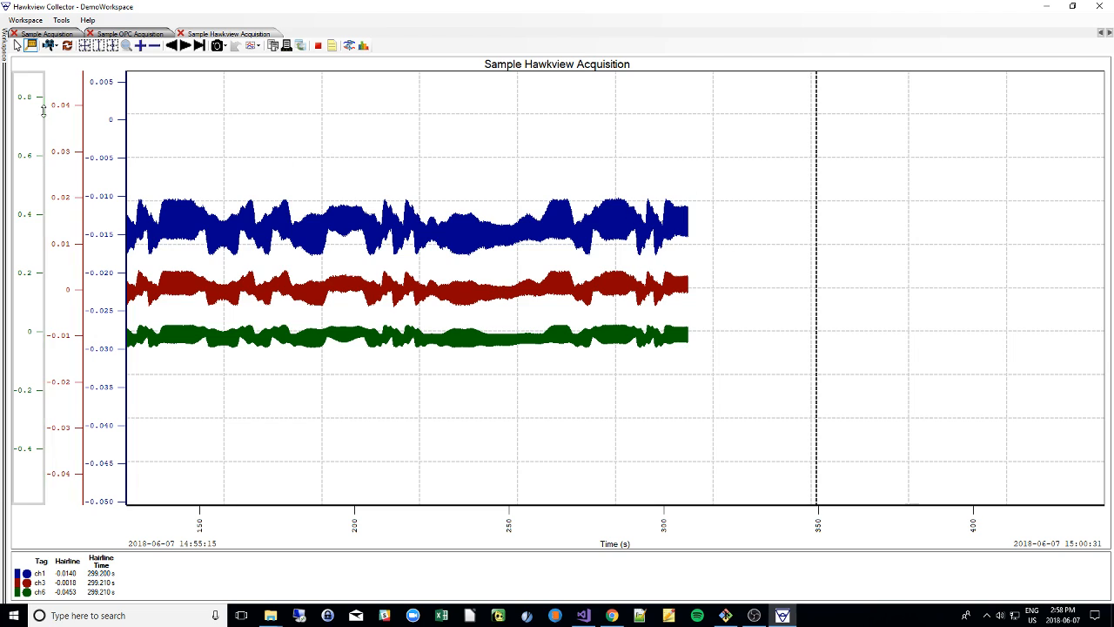
pyautogui.click(16, 45)
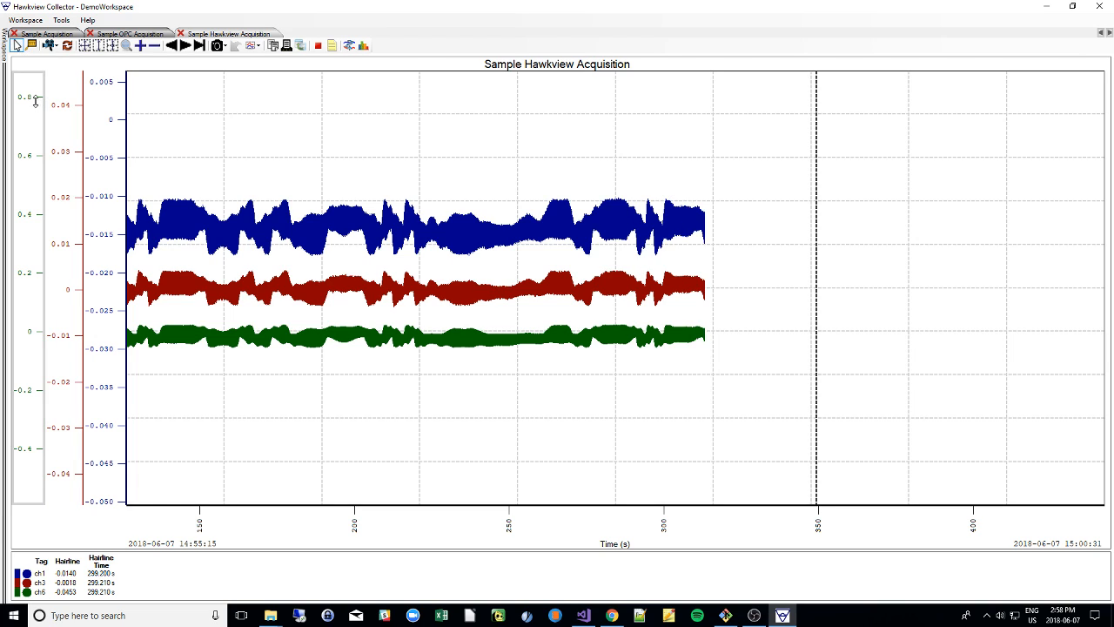
# Step: Run auto refresh at a 1 sec interval on the Hawkview trend, and turn it off again
pyautogui.click(52, 46)
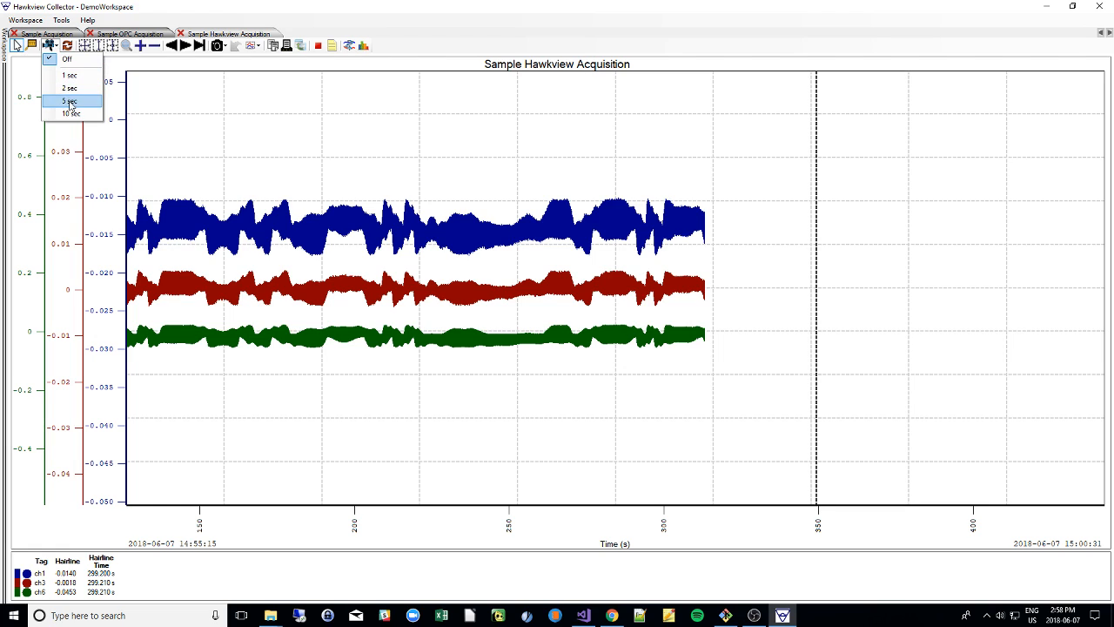
pyautogui.click(70, 76)
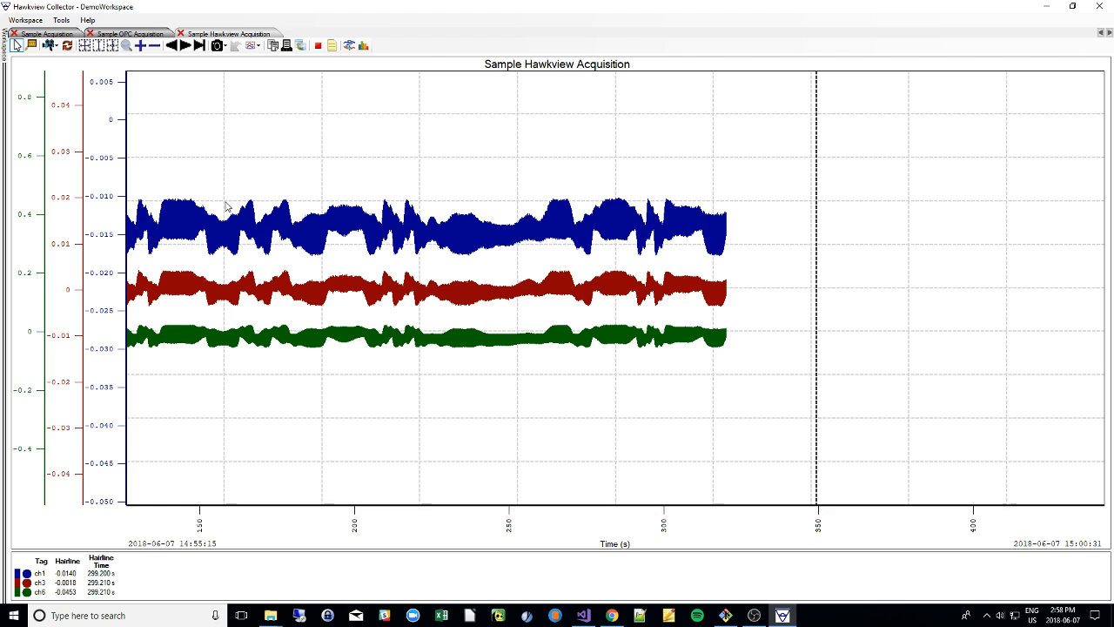
pyautogui.click(52, 45)
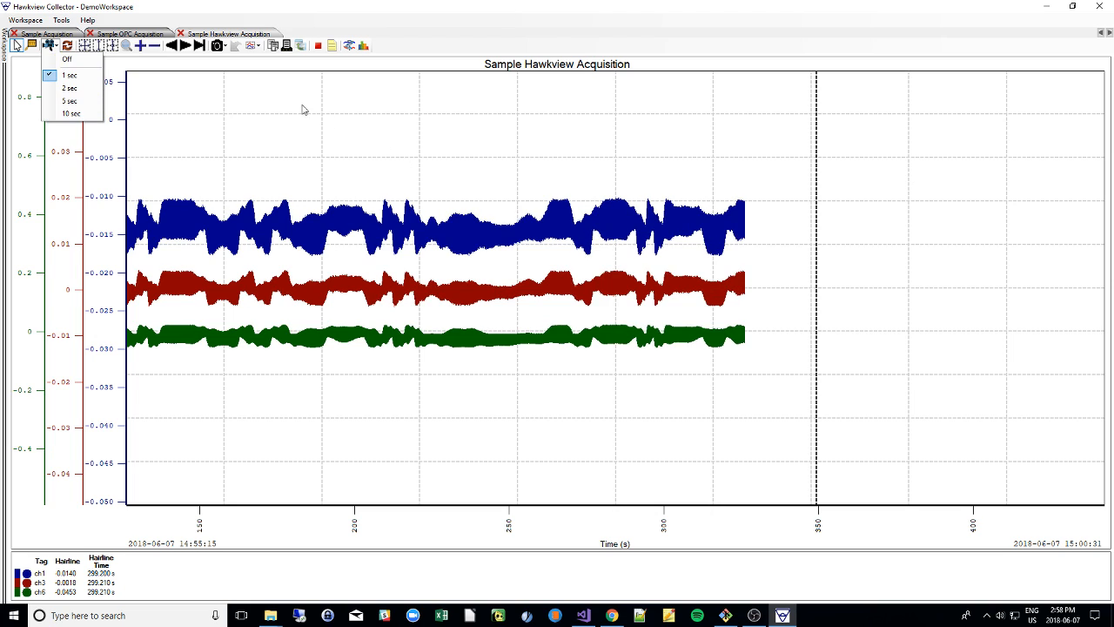
pyautogui.click(59, 47)
pyautogui.click(56, 47)
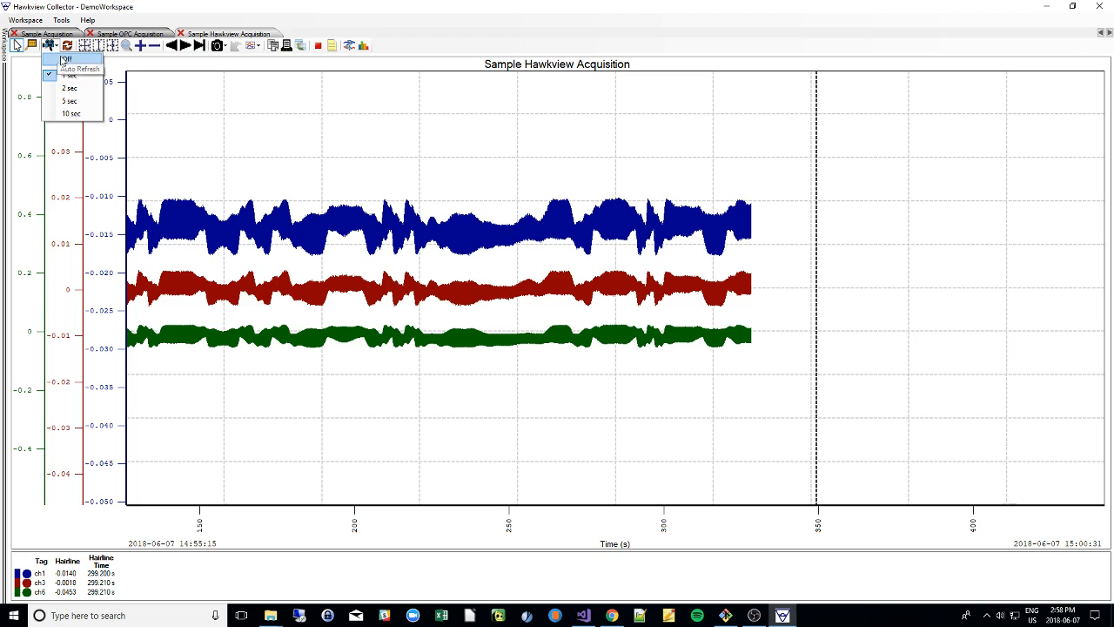
pyautogui.click(62, 59)
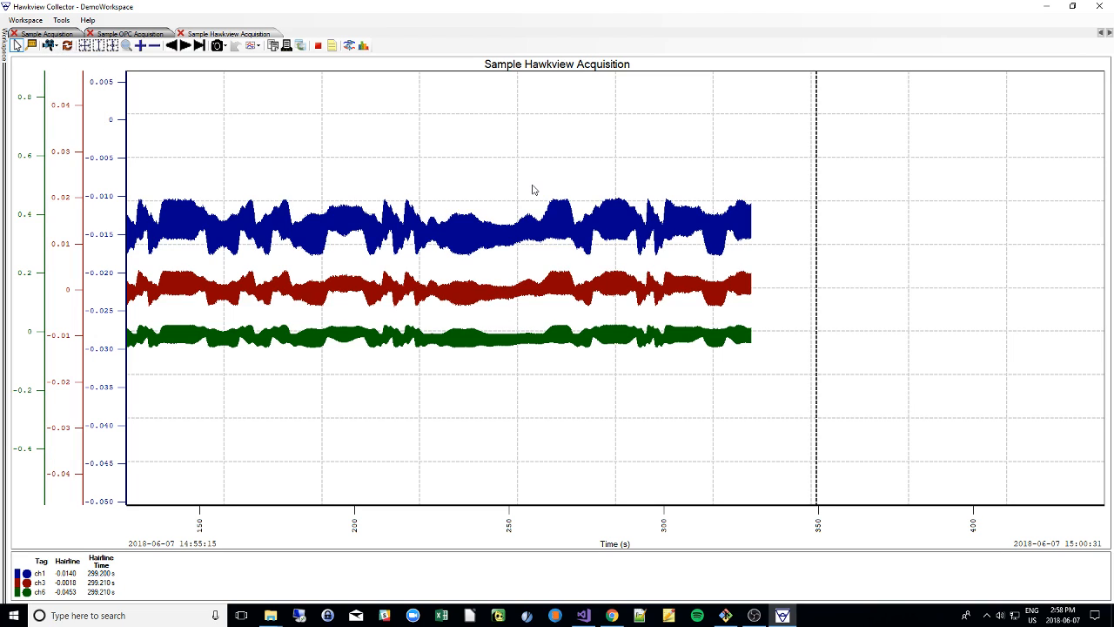
# Step: Refresh the Hawkview trend once manually, and set auto refresh to 1 sec
pyautogui.click(67, 47)
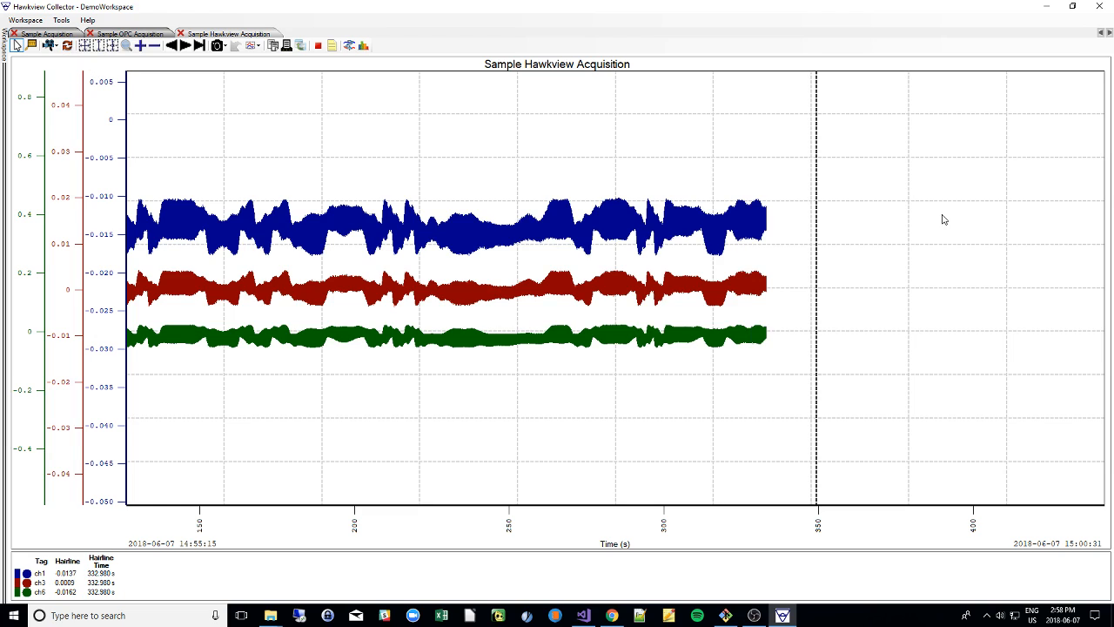
pyautogui.click(53, 45)
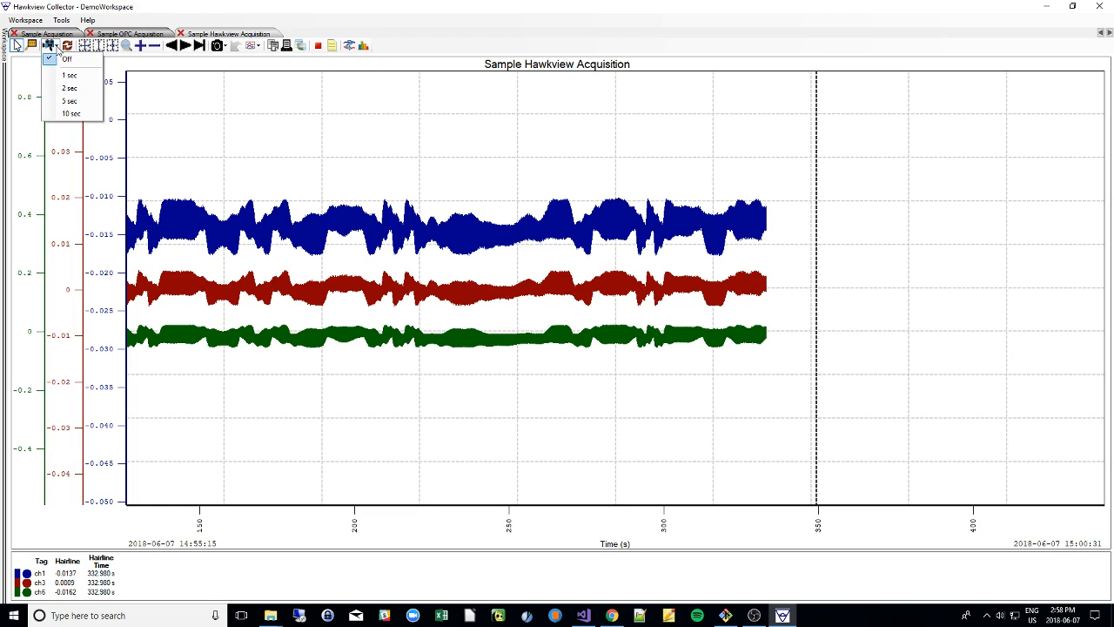
pyautogui.click(69, 77)
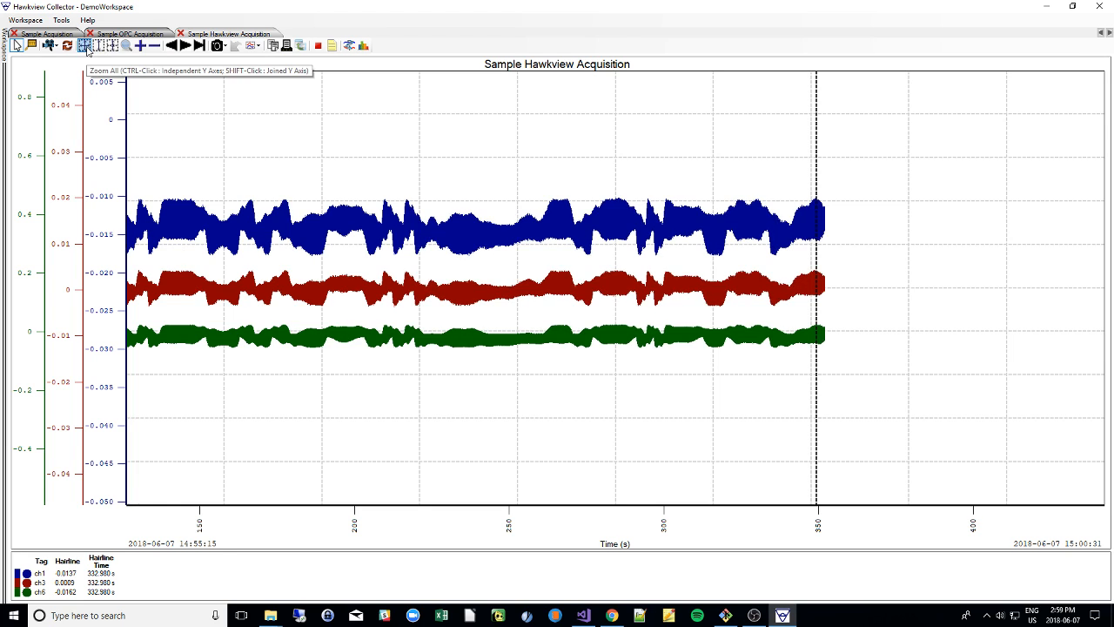
# Step: Fit the entire Hawkview trend with independent Y axes, and stack ch1, ch3 and ch6 in separate bands
pyautogui.click(86, 46)
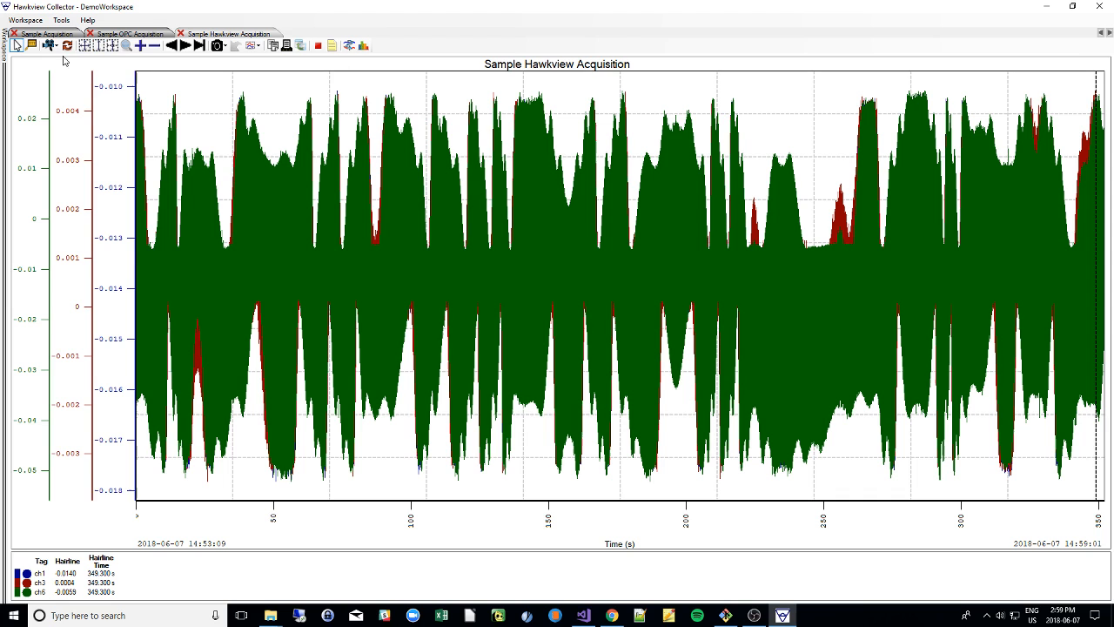
pyautogui.click(112, 46)
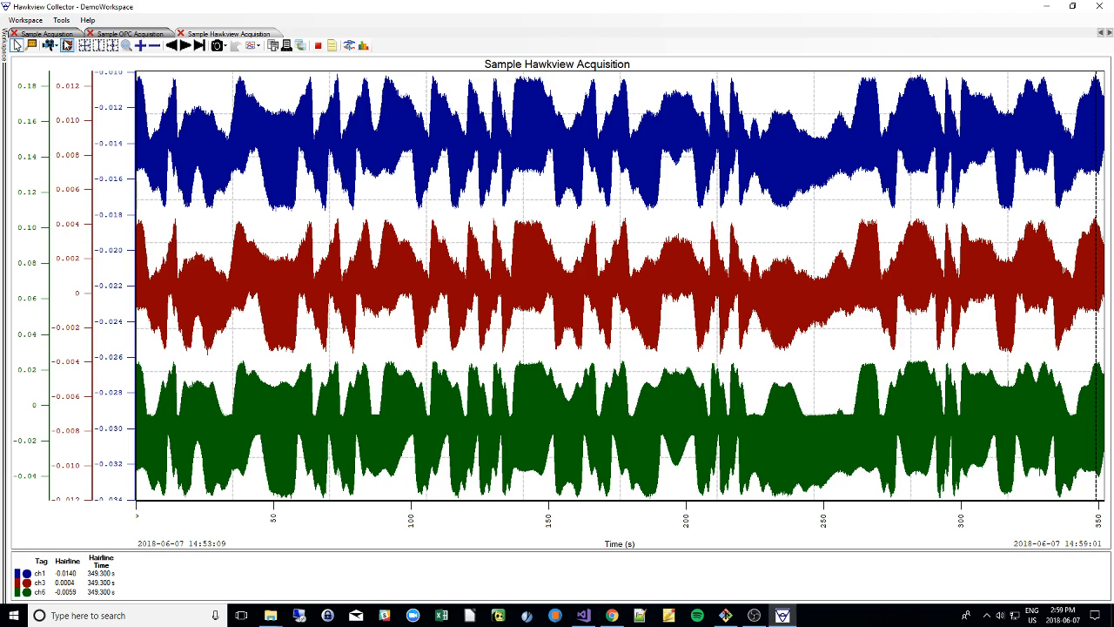
# Step: Open the Sample Acquisition, box-zoom to about 540000 to 1325000 s, and fit the complete trend back into the plot
pyautogui.click(48, 35)
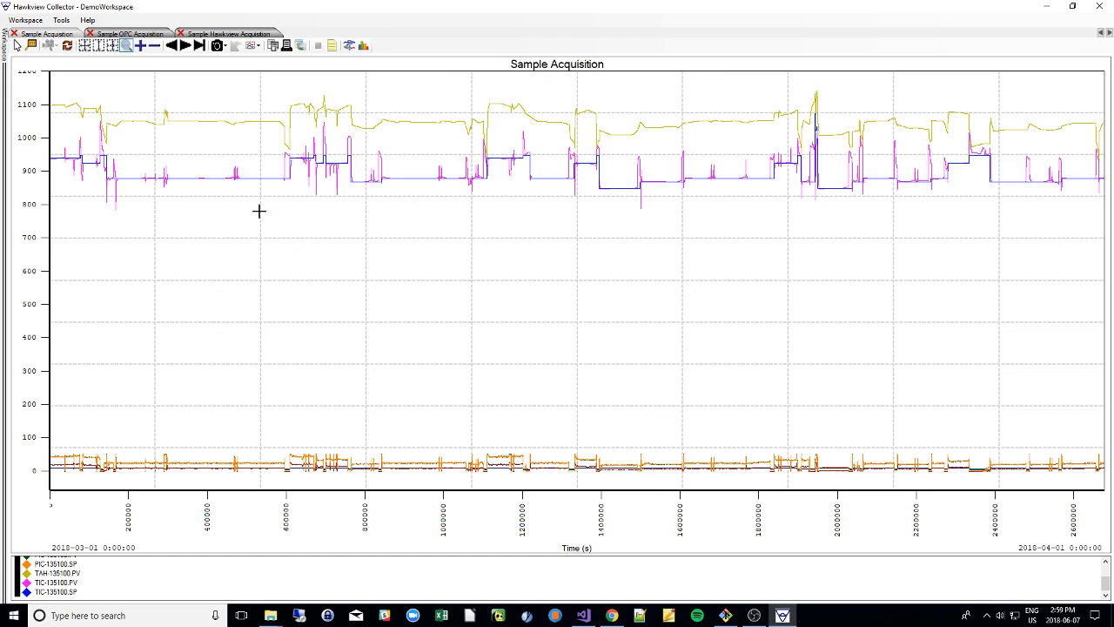
pyautogui.moveTo(261, 124); pyautogui.dragTo(572, 216)
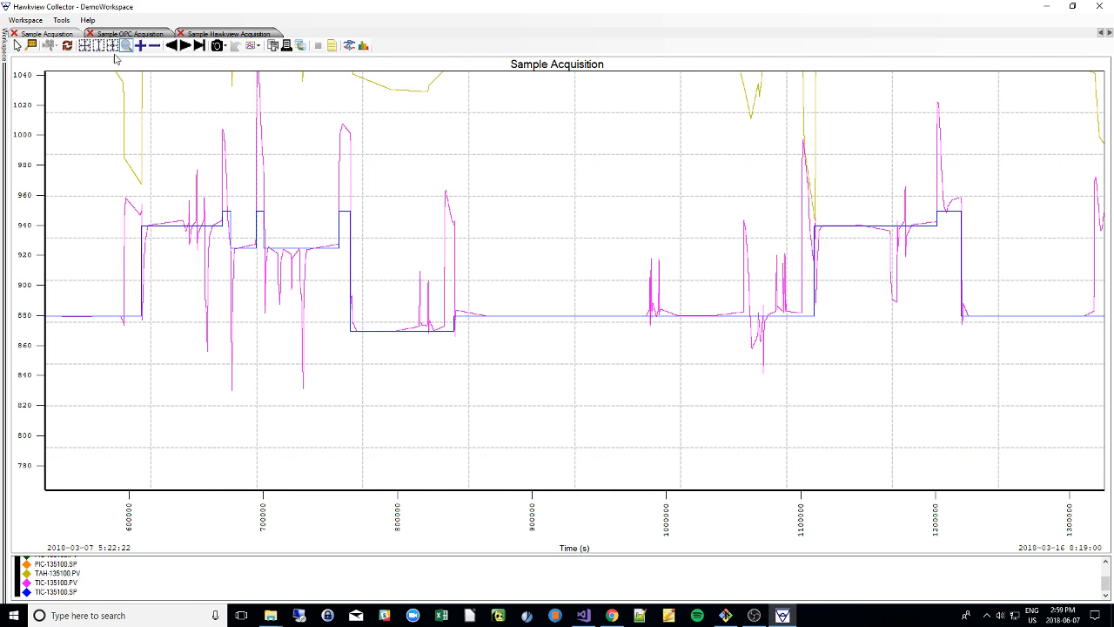
pyautogui.click(85, 46)
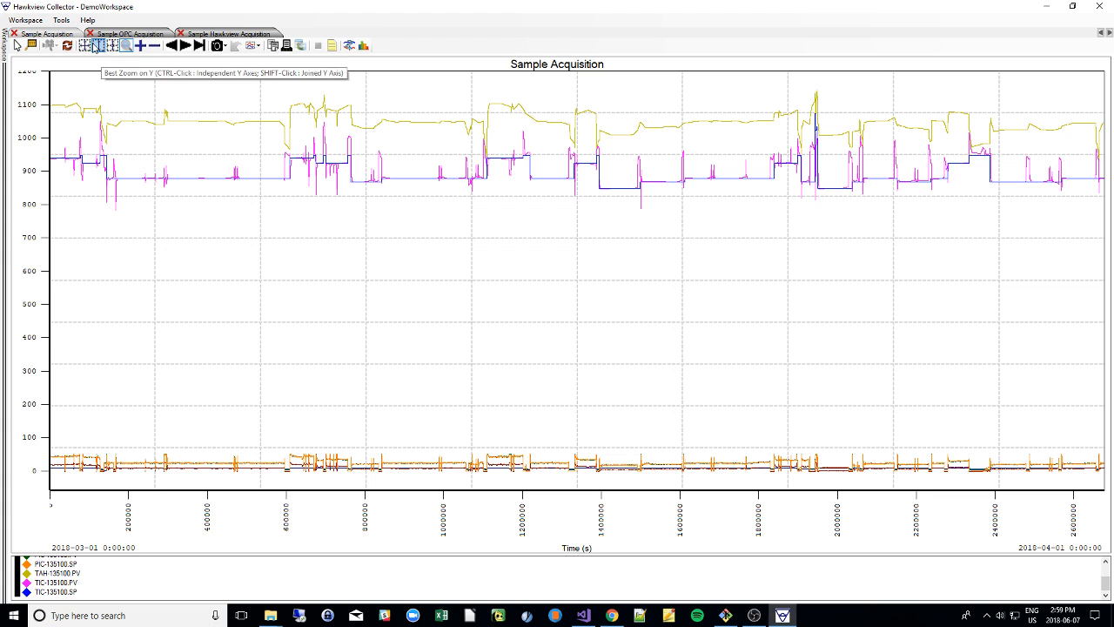
# Step: Box-zoom the Sample Acquisition to about 410000 to 1020000 s, and refit only the Y axis to all traces
pyautogui.moveTo(211, 96); pyautogui.dragTo(450, 244)
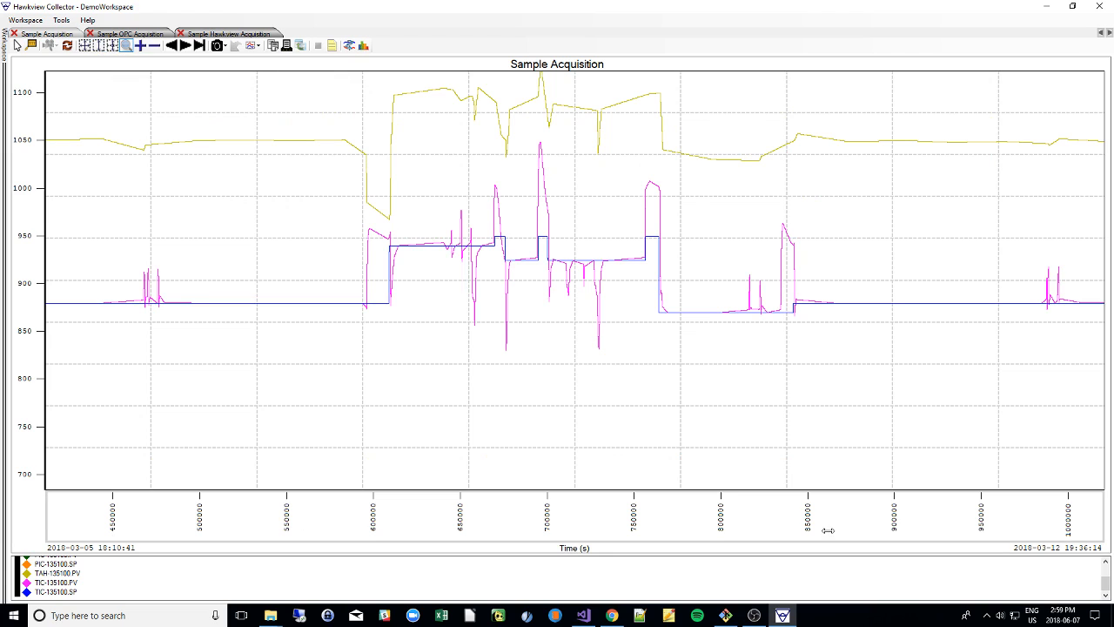
pyautogui.click(99, 46)
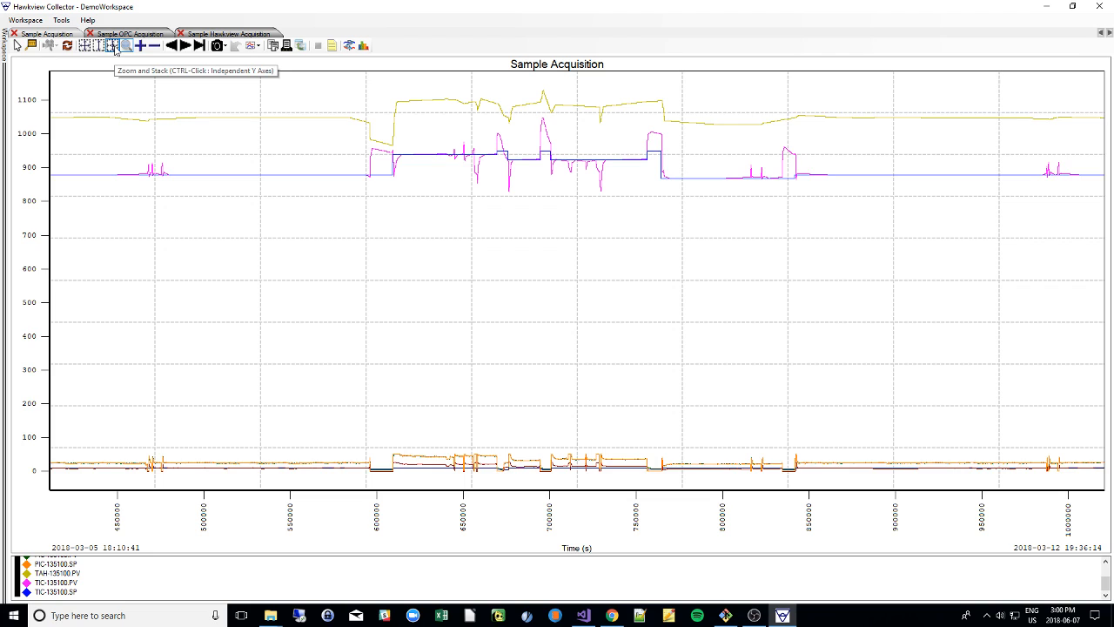
# Step: Apply Zoom and Stack to the Sample Acquisition on a shared axis, and restack the traces on independent Y axes
pyautogui.click(113, 48)
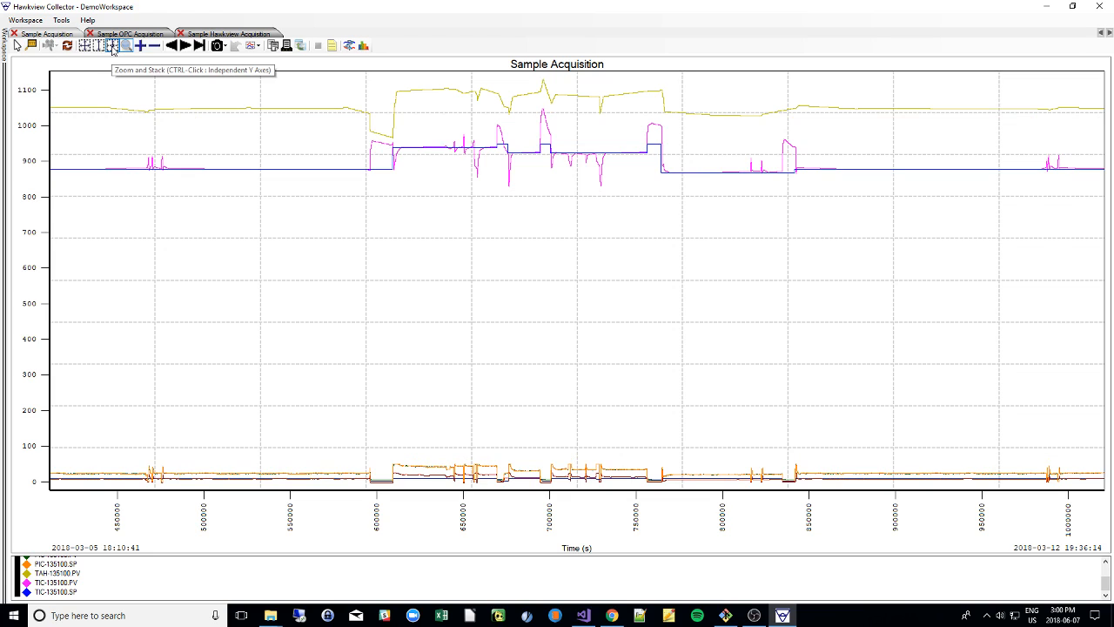
pyautogui.click(112, 46)
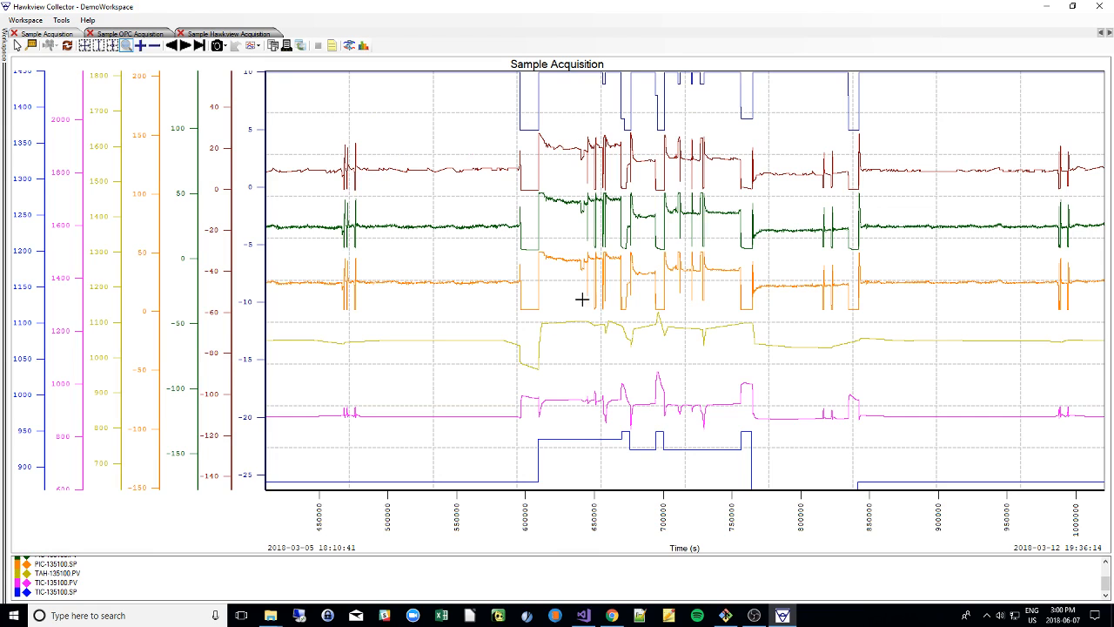
# Step: Apply Best Zoom on Y with a shared axis and with independent axes, and restore the full Sample Acquisition trend
pyautogui.click(97, 46)
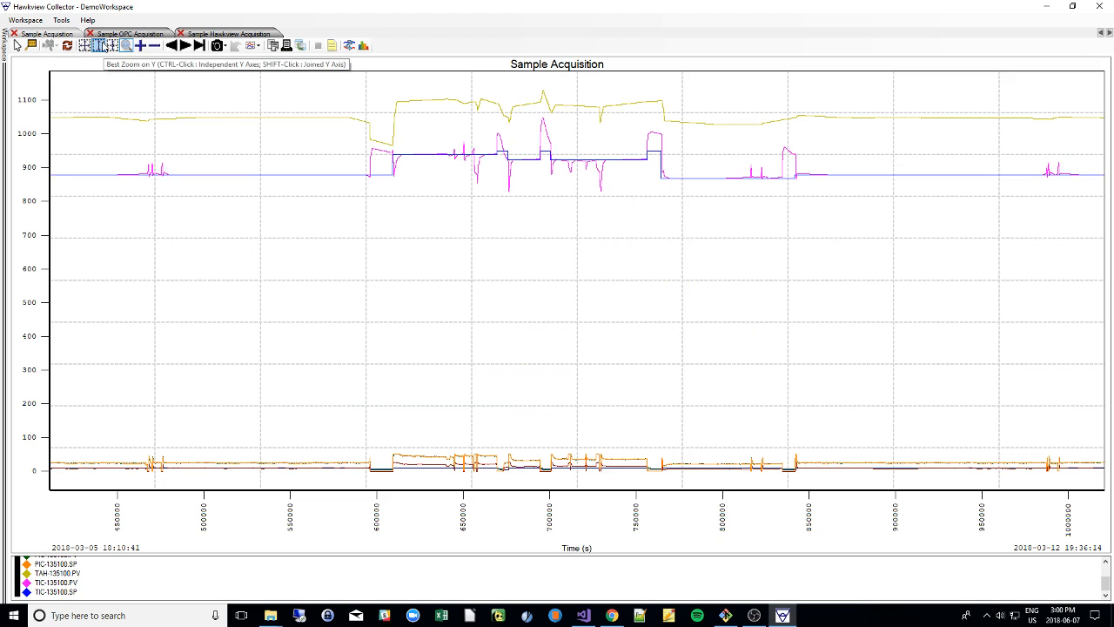
pyautogui.keyDown('ctrl'); pyautogui.click(98, 45); pyautogui.keyUp('ctrl')
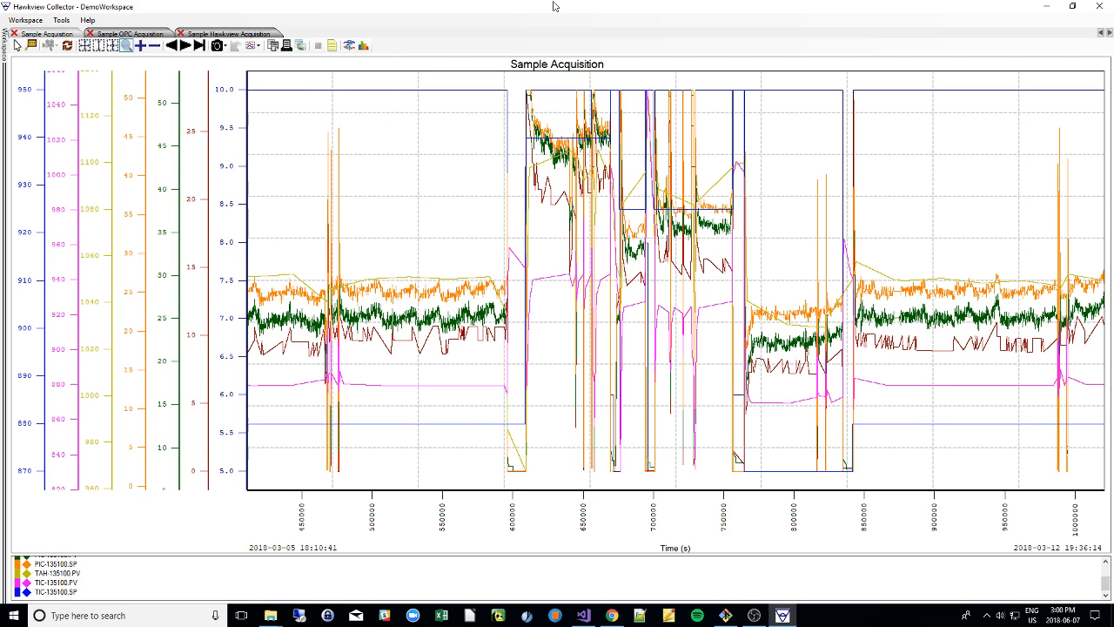
pyautogui.click(85, 45)
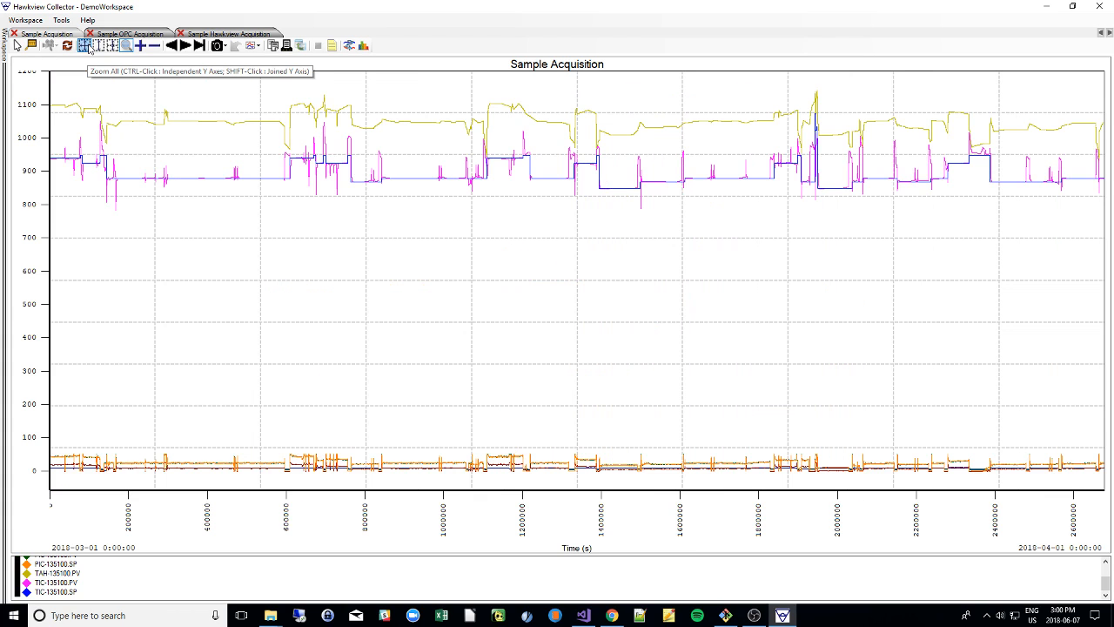
# Step: Open the Sample Hawkview Acquisition, move its trend back and forth through time, and go to the end of the data
pyautogui.click(228, 34)
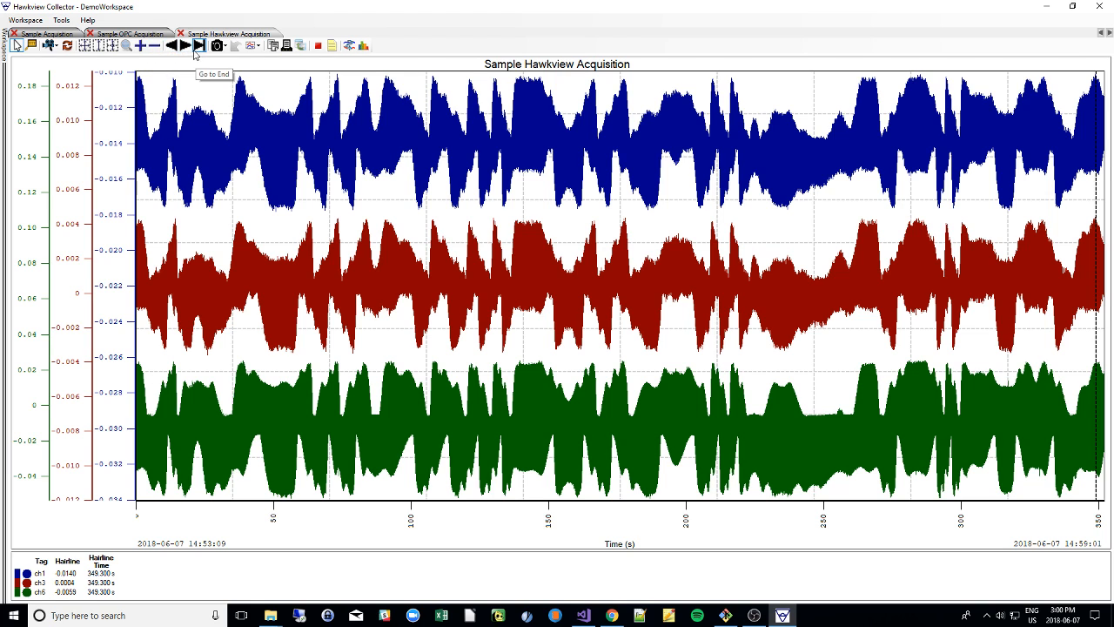
pyautogui.moveTo(642, 528); pyautogui.dragTo(434, 527)
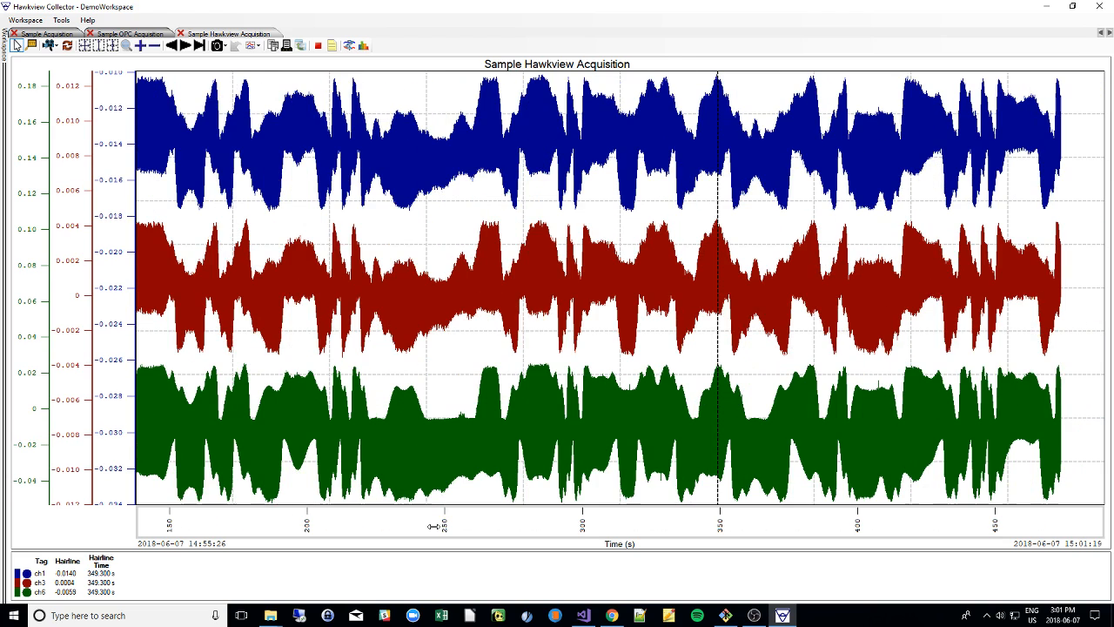
pyautogui.click(175, 48)
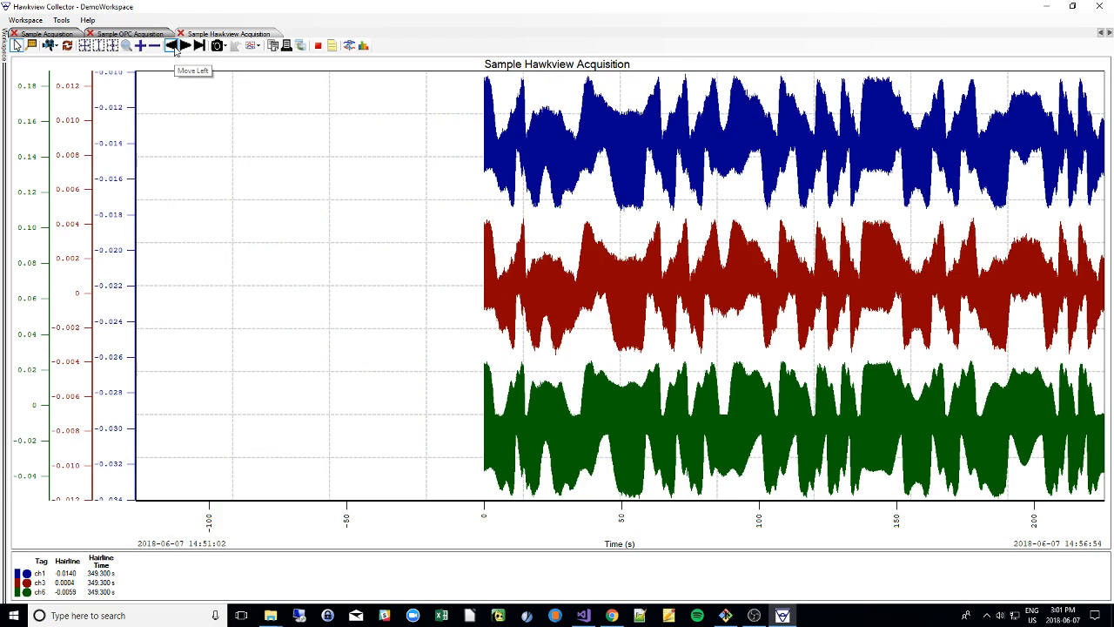
pyautogui.click(175, 49)
pyautogui.click(187, 49)
pyautogui.click(188, 48)
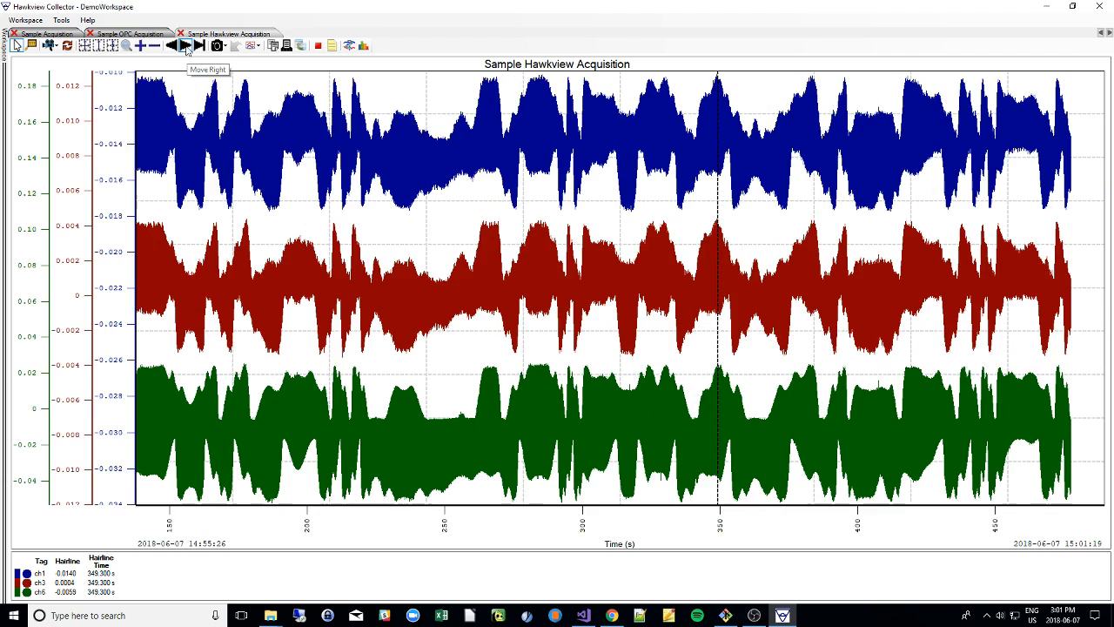
pyautogui.click(173, 48)
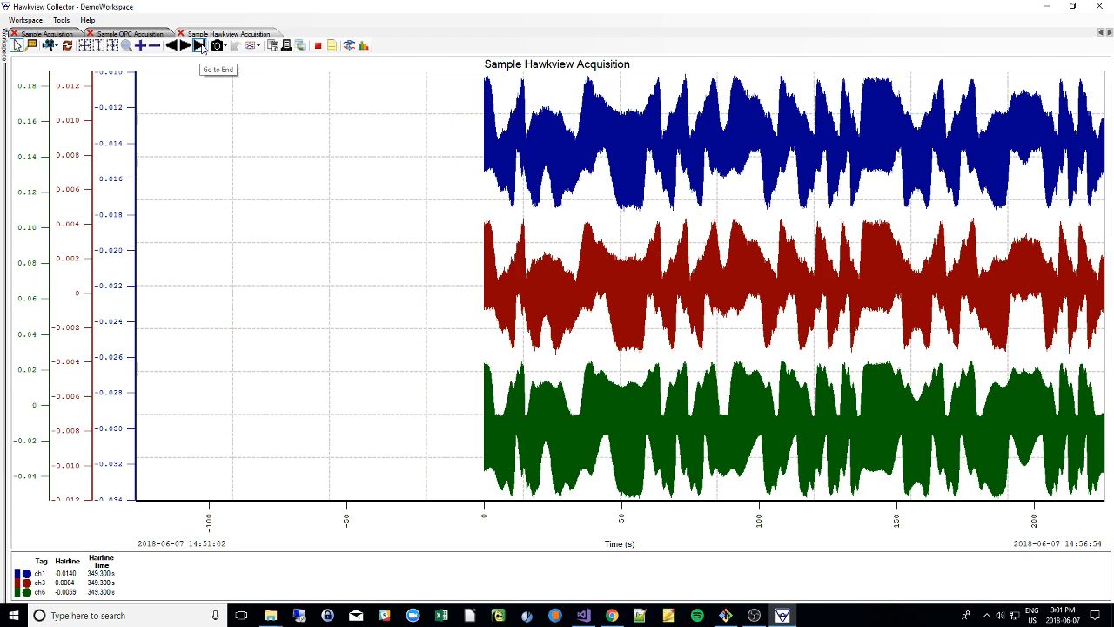
pyautogui.click(200, 46)
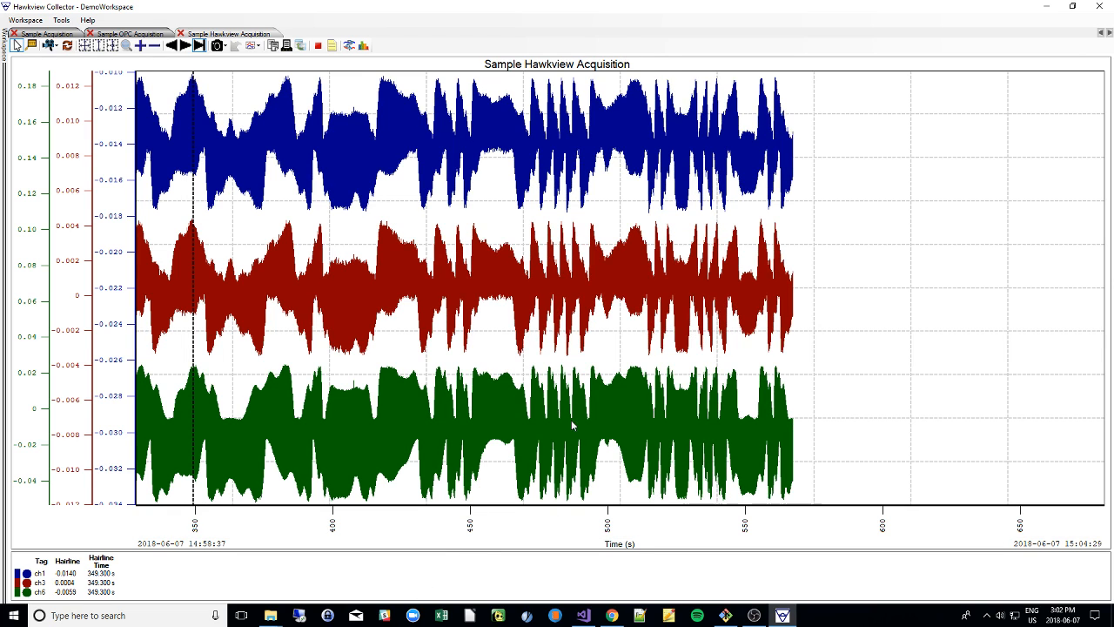
# Step: Open the time axis limits of the Sample Hawkview Acquisition for review and close them without changes
pyautogui.rightClick(567, 526)
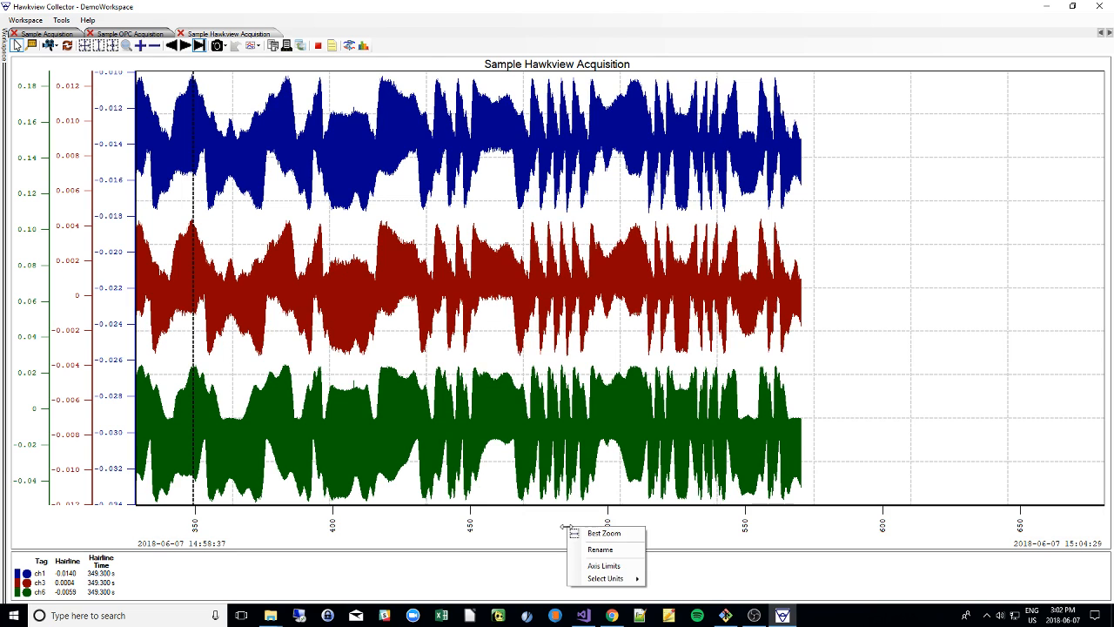
pyautogui.click(608, 568)
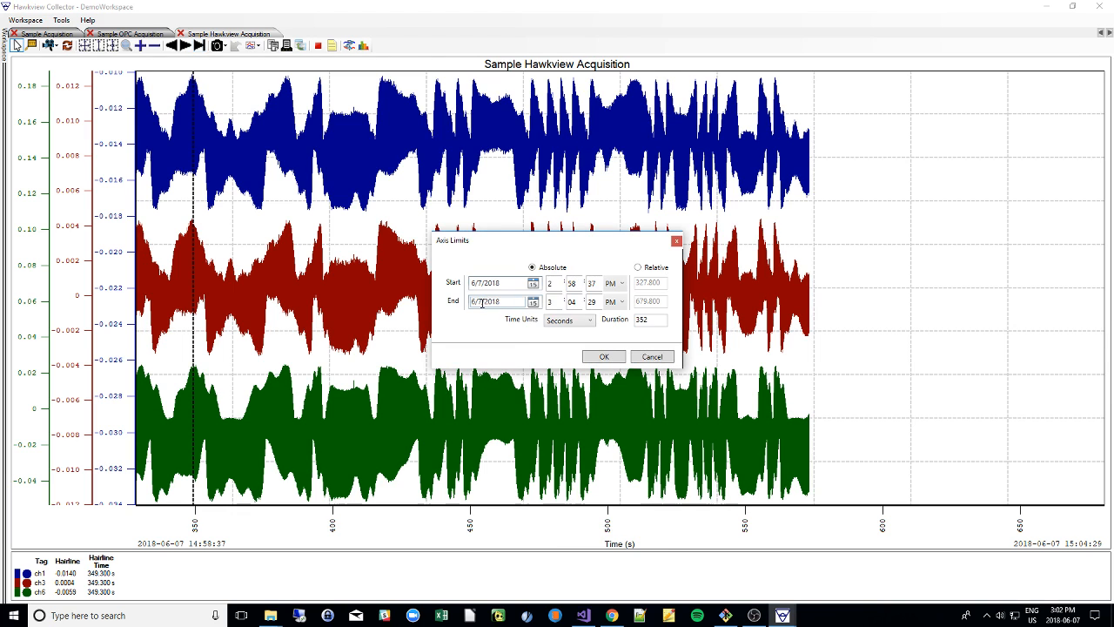
pyautogui.click(676, 241)
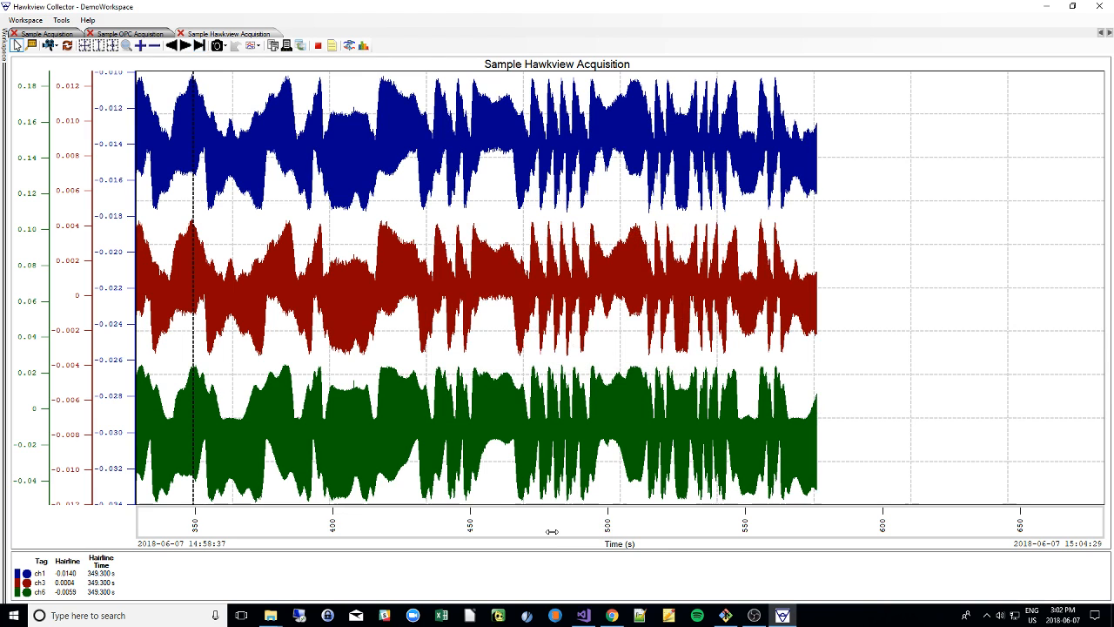
# Step: Switch the Sample Hawkview Acquisition's time axis units to minutes, to hours, and back to seconds
pyautogui.rightClick(555, 525)
pyautogui.moveTo(620, 576)
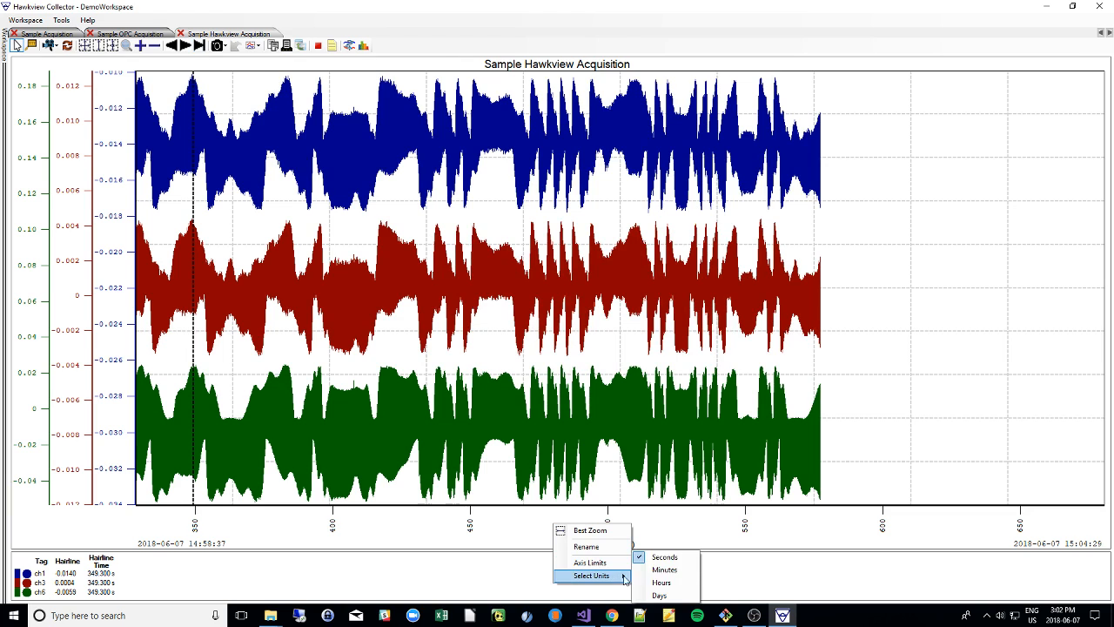
pyautogui.click(664, 569)
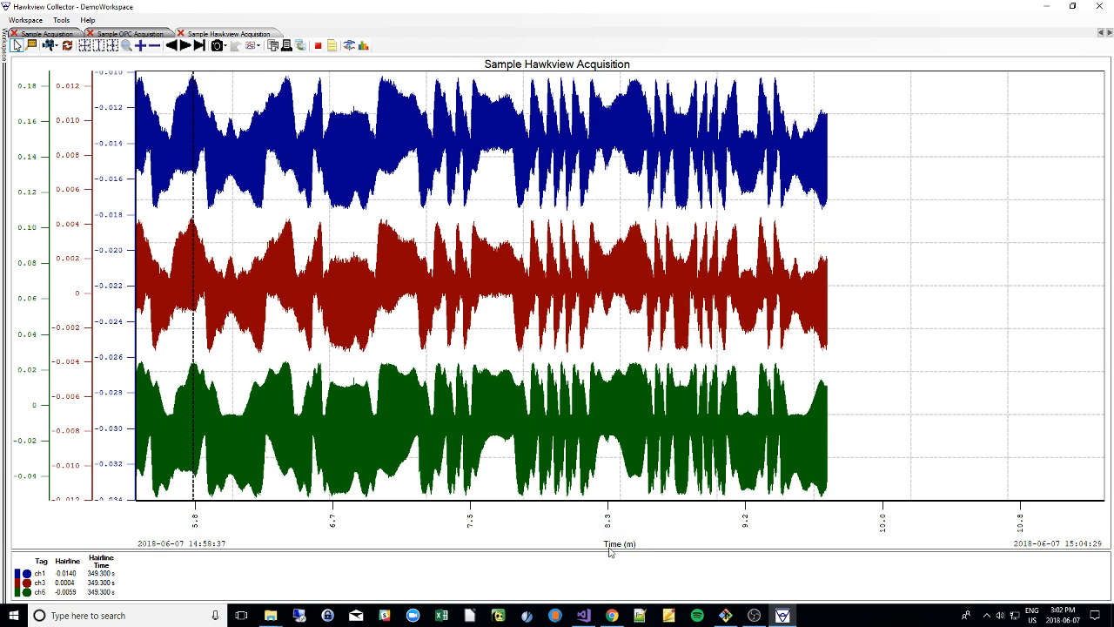
pyautogui.rightClick(593, 522)
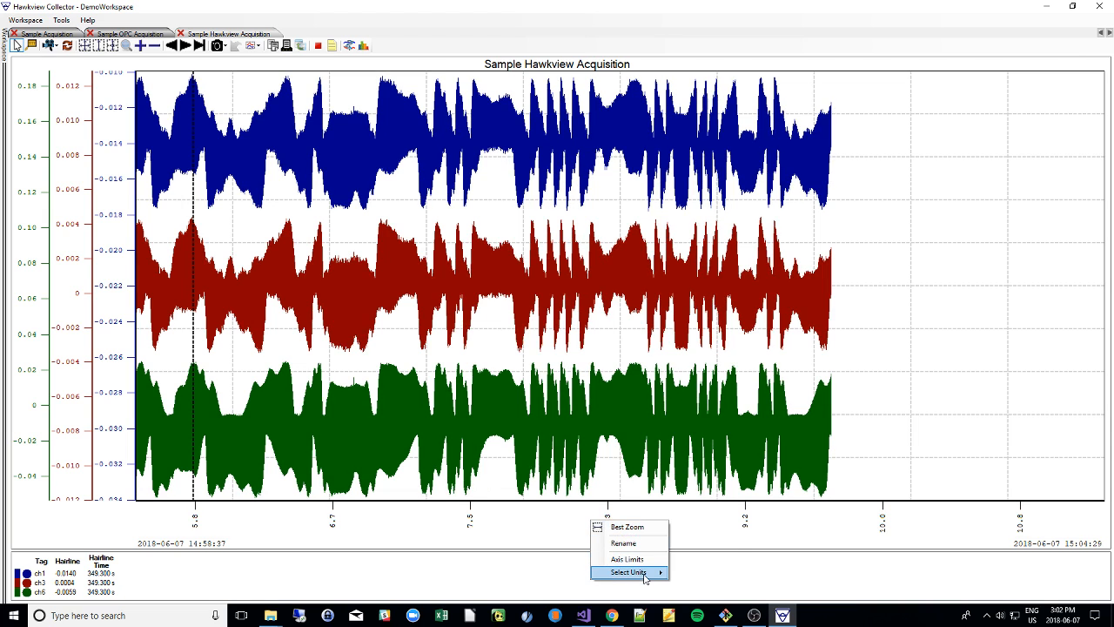
pyautogui.moveTo(644, 572)
pyautogui.click(696, 583)
pyautogui.rightClick(568, 531)
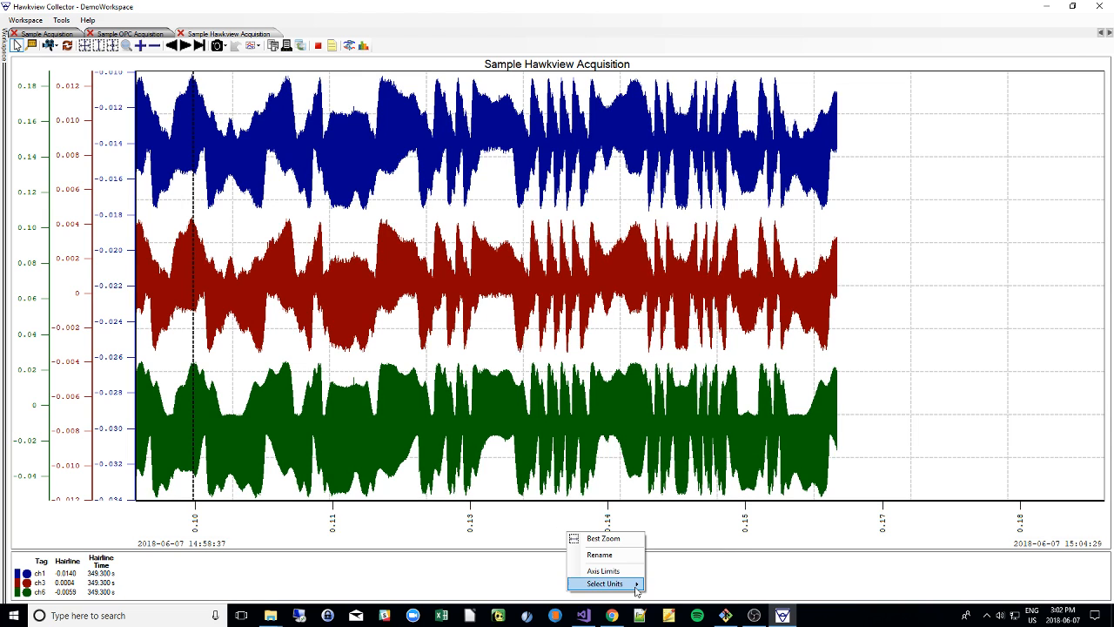
pyautogui.moveTo(621, 588)
pyautogui.click(677, 557)
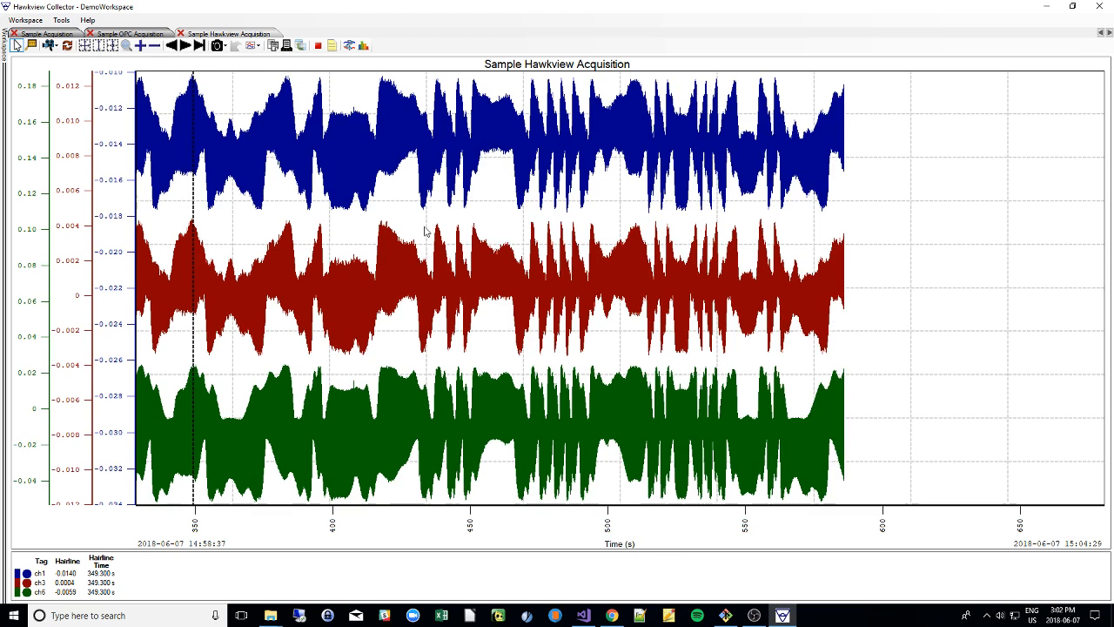
# Step: Open the Sample Acquisition and set its time axis units to days
pyautogui.click(48, 34)
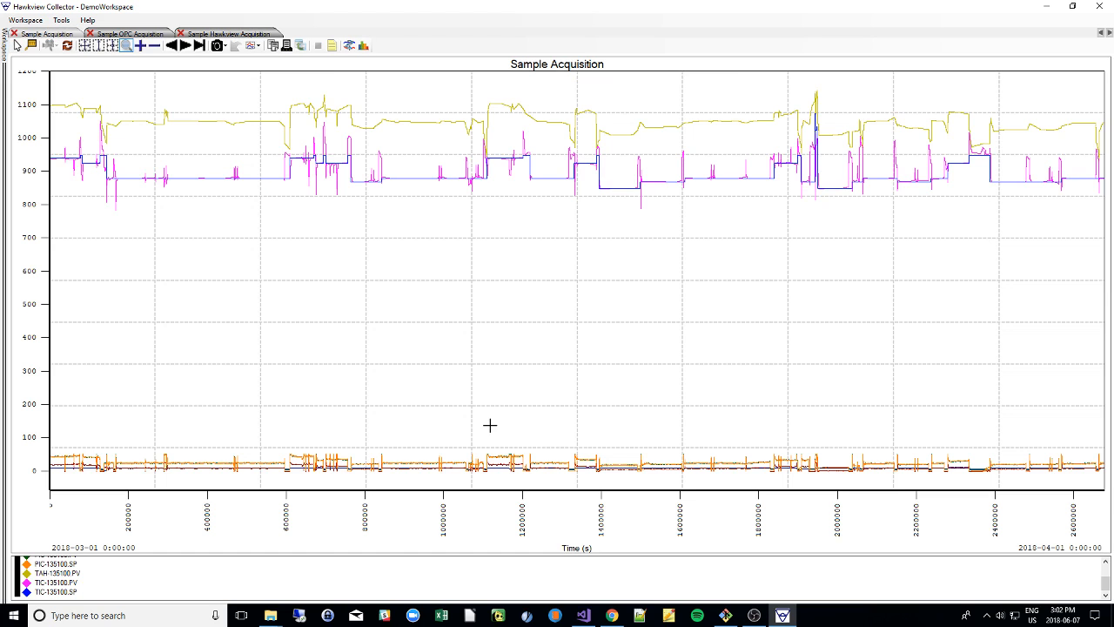
pyautogui.rightClick(501, 520)
pyautogui.moveTo(562, 574)
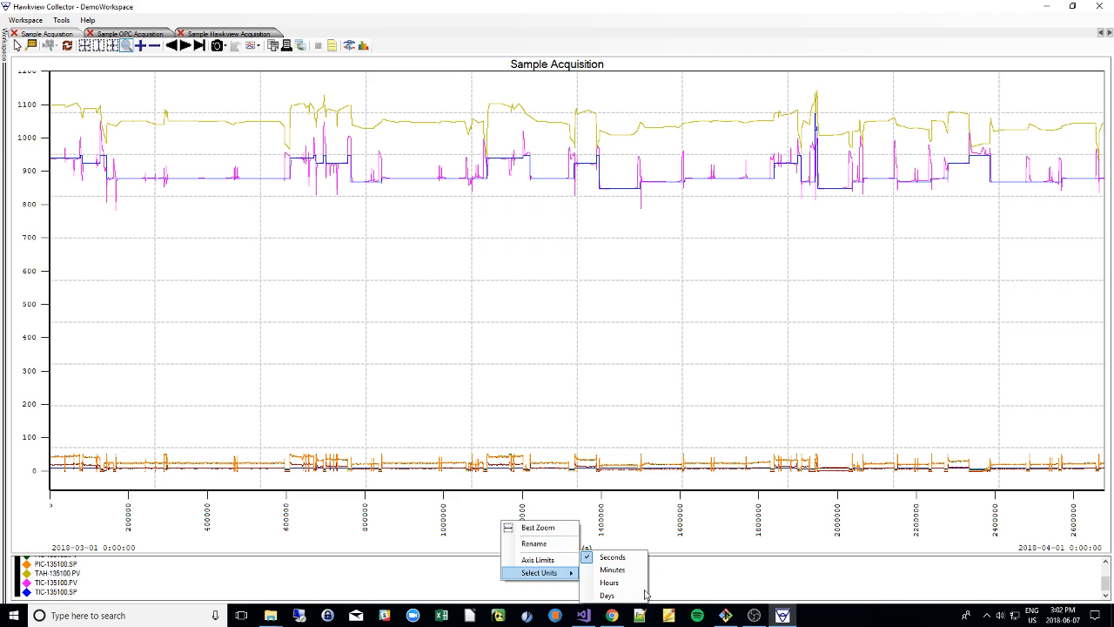
pyautogui.click(607, 596)
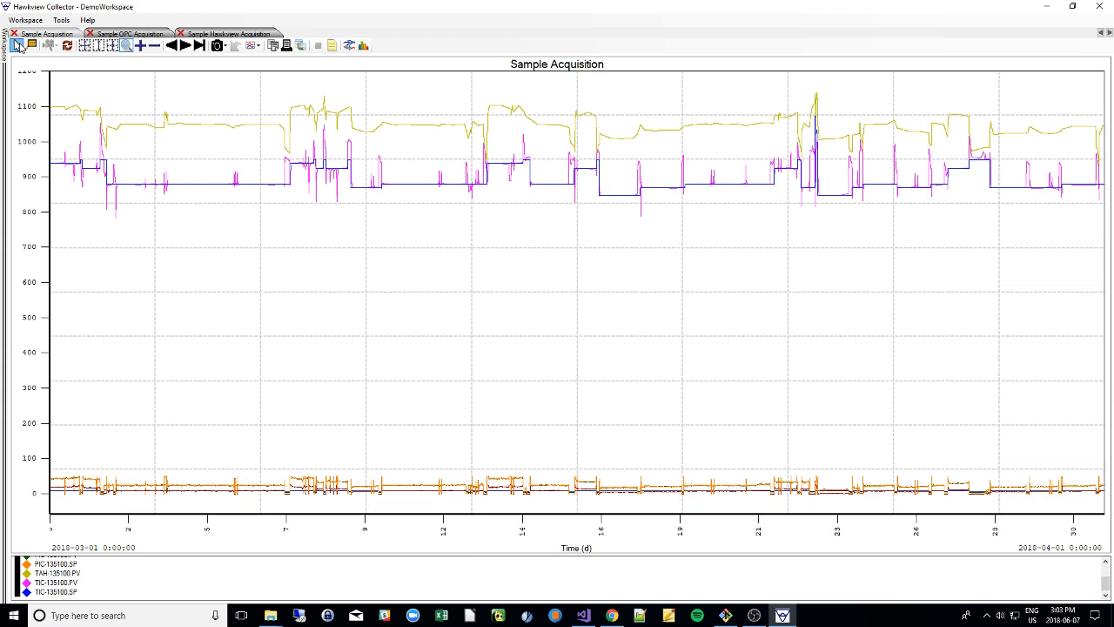
# Step: Leave the zoom mode and rename the Sample Acquisition's x-axis to "Time in March"
pyautogui.click(18, 46)
pyautogui.rightClick(471, 532)
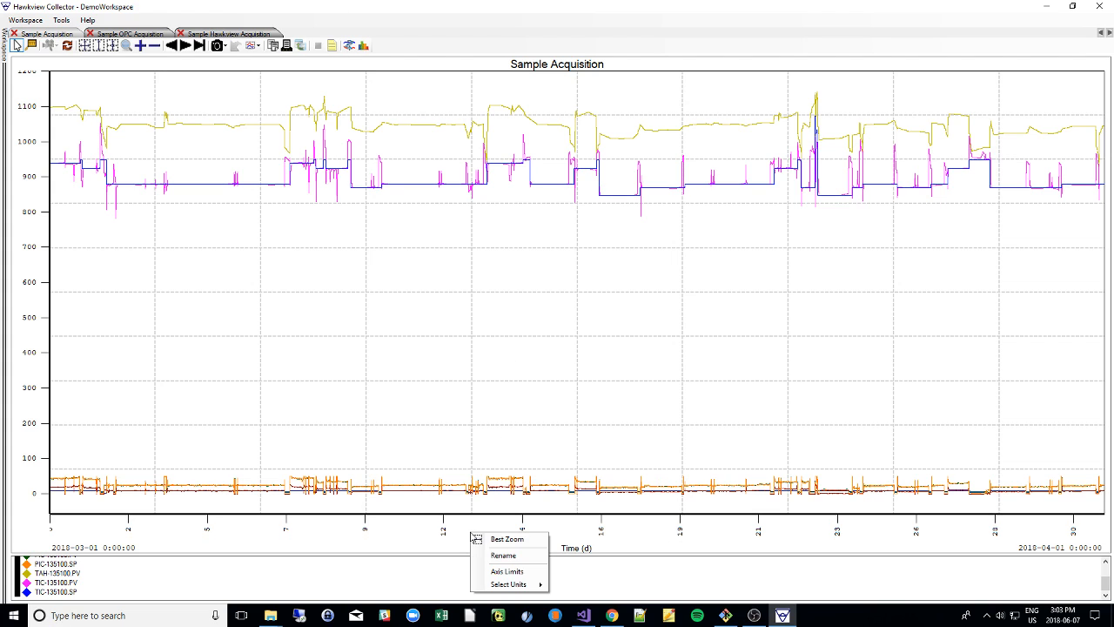
pyautogui.click(503, 556)
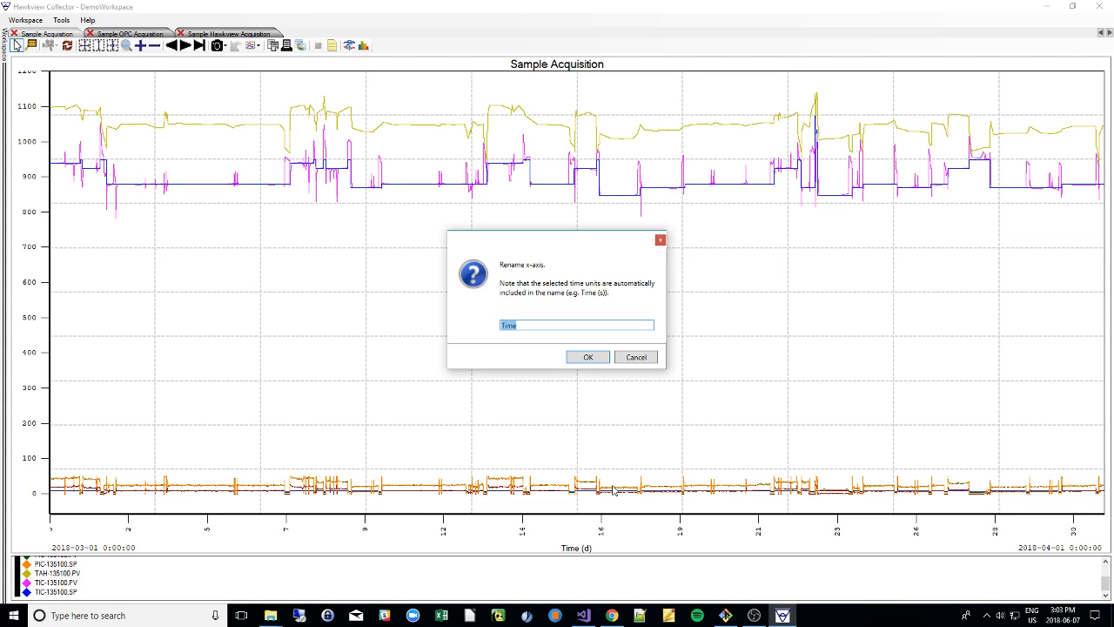
pyautogui.write('Da')
pyautogui.press('Return')
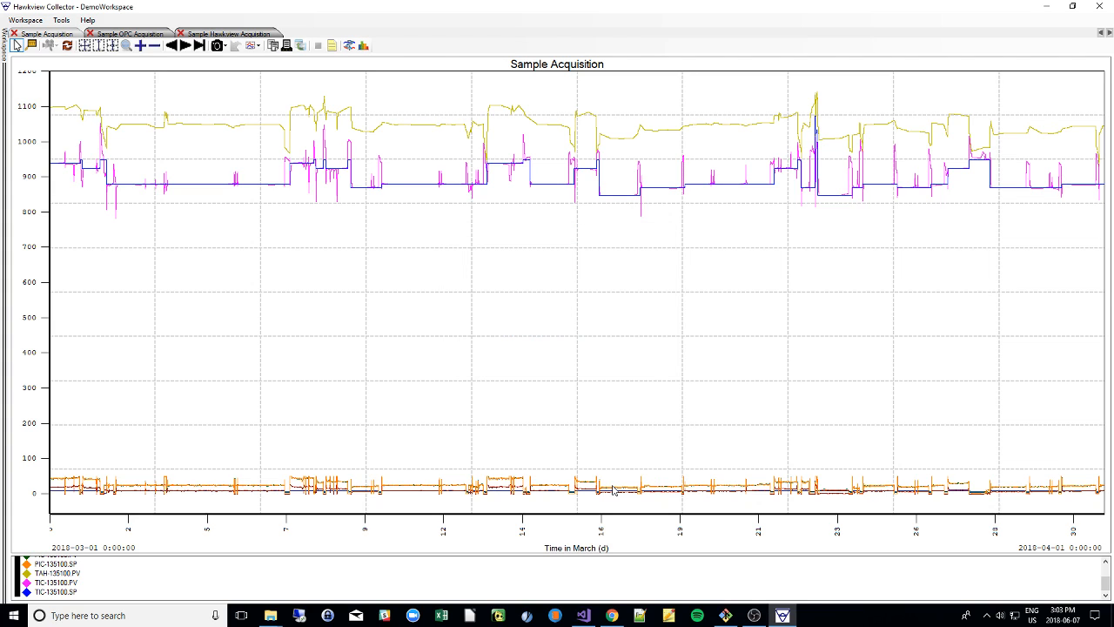
# Step: Set the Sample Acquisition's time axis units to minutes, and check its axis limits without changing them
pyautogui.rightClick(434, 527)
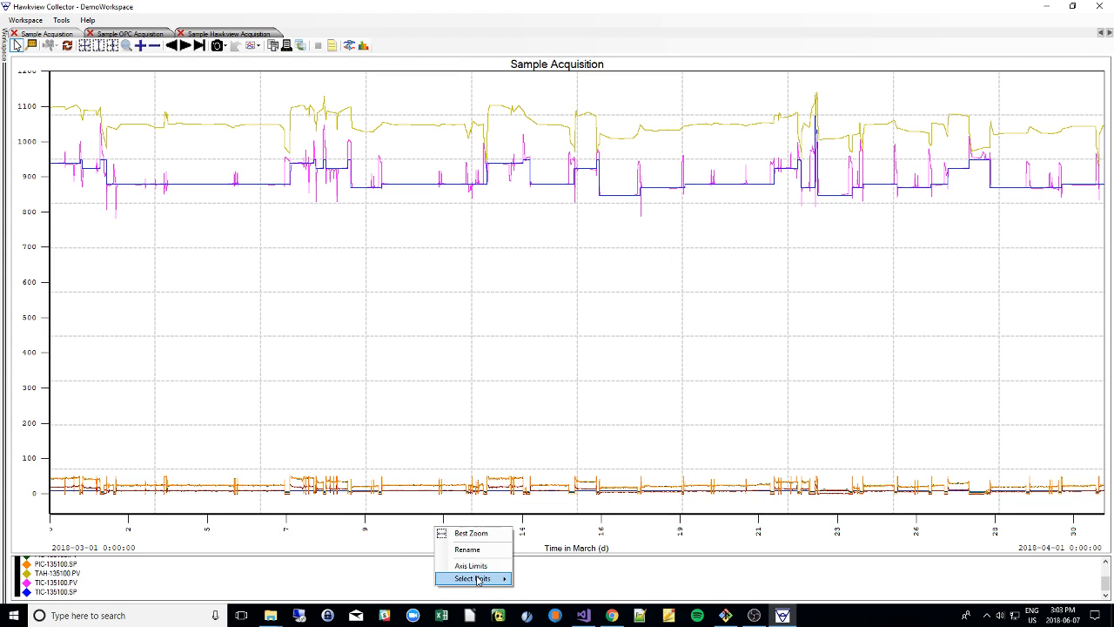
pyautogui.moveTo(477, 581)
pyautogui.click(545, 570)
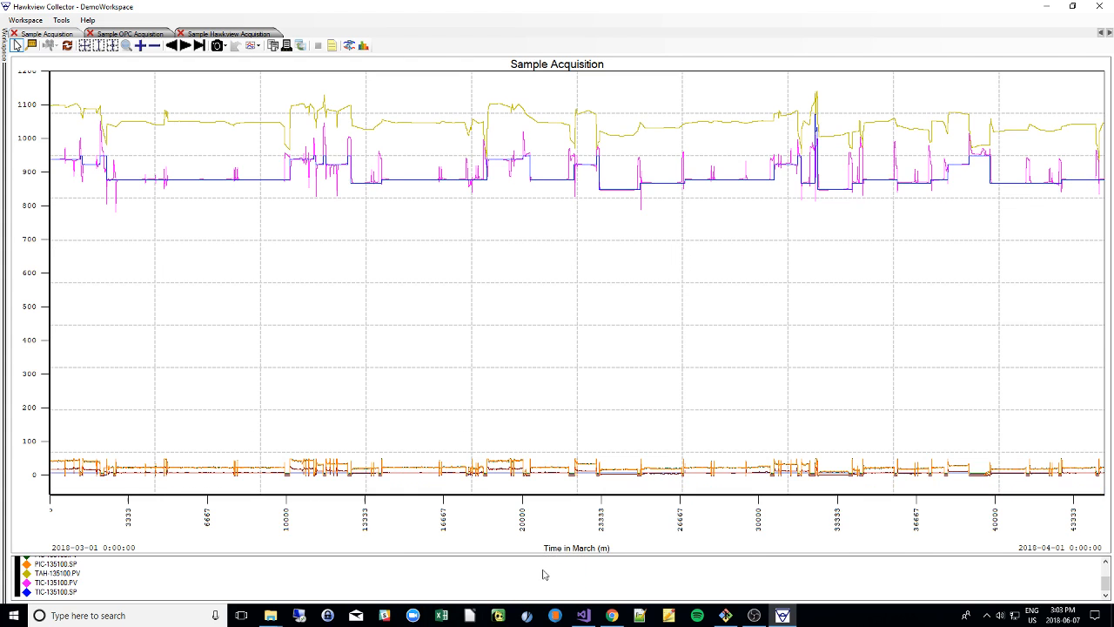
pyautogui.rightClick(576, 516)
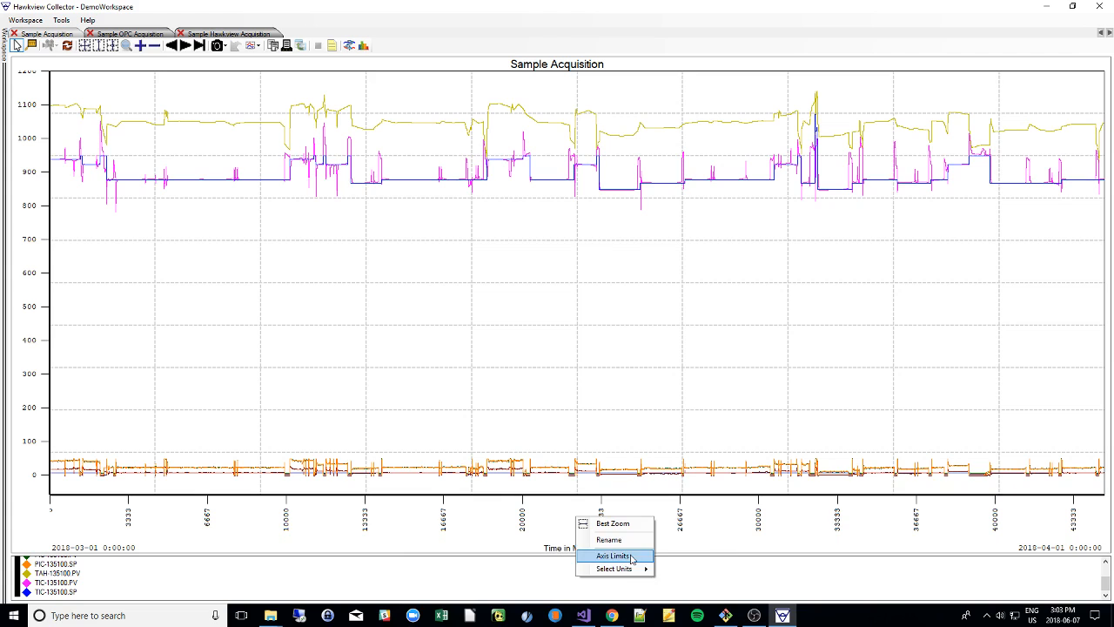
pyautogui.click(632, 557)
pyautogui.click(646, 360)
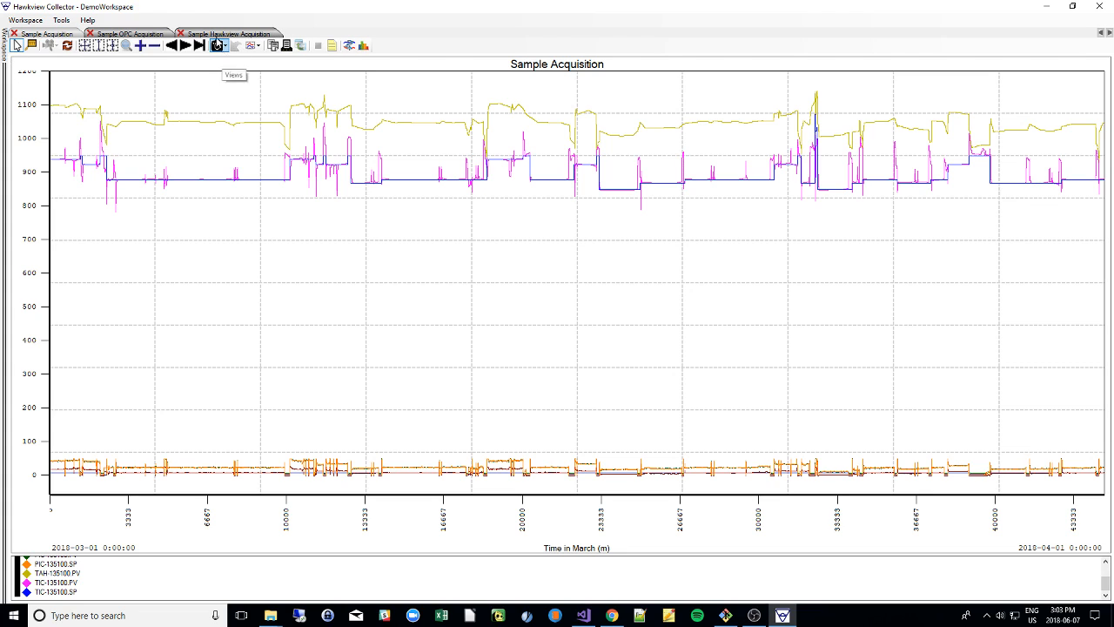
# Step: Look through the open OPC, Hawkview and Sample Acquisition trends and the available view-saving and editing options
pyautogui.click(224, 35)
pyautogui.click(129, 35)
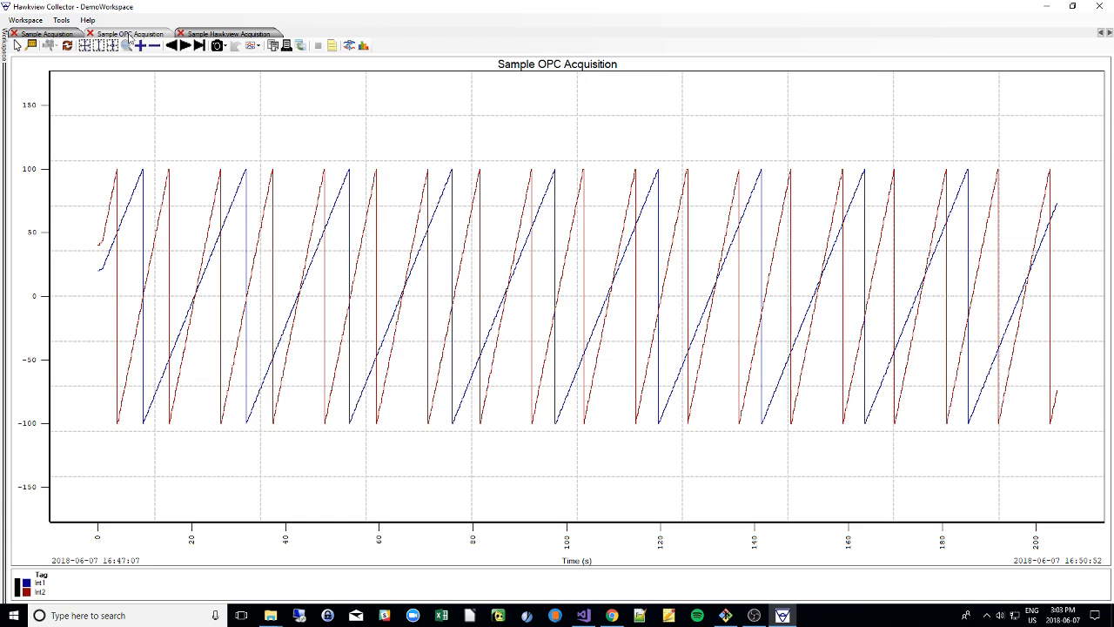
pyautogui.click(74, 36)
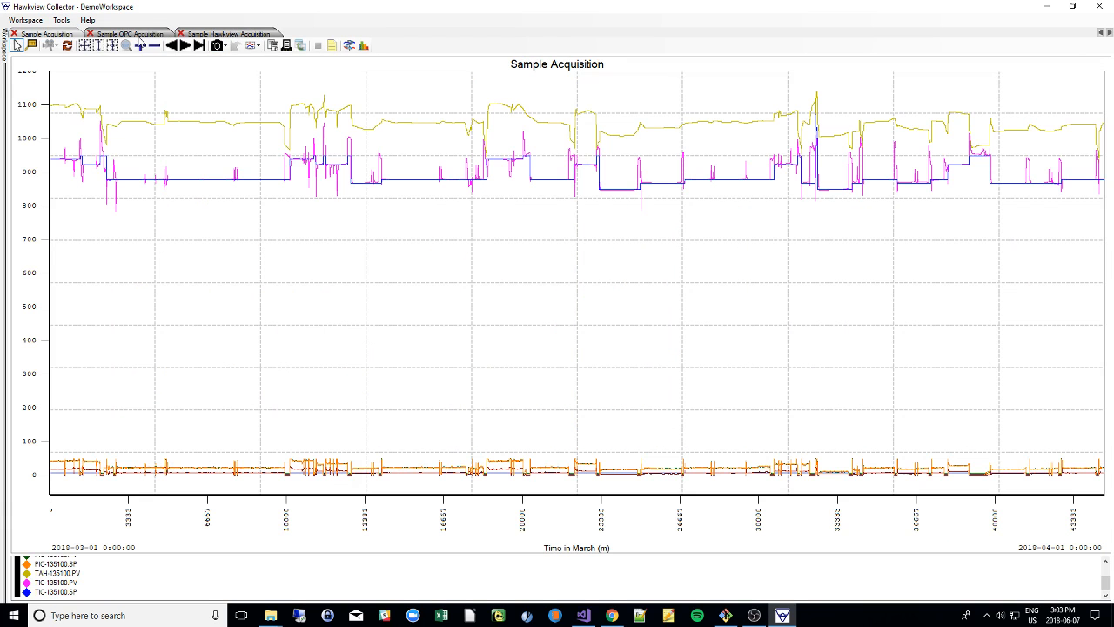
pyautogui.click(224, 46)
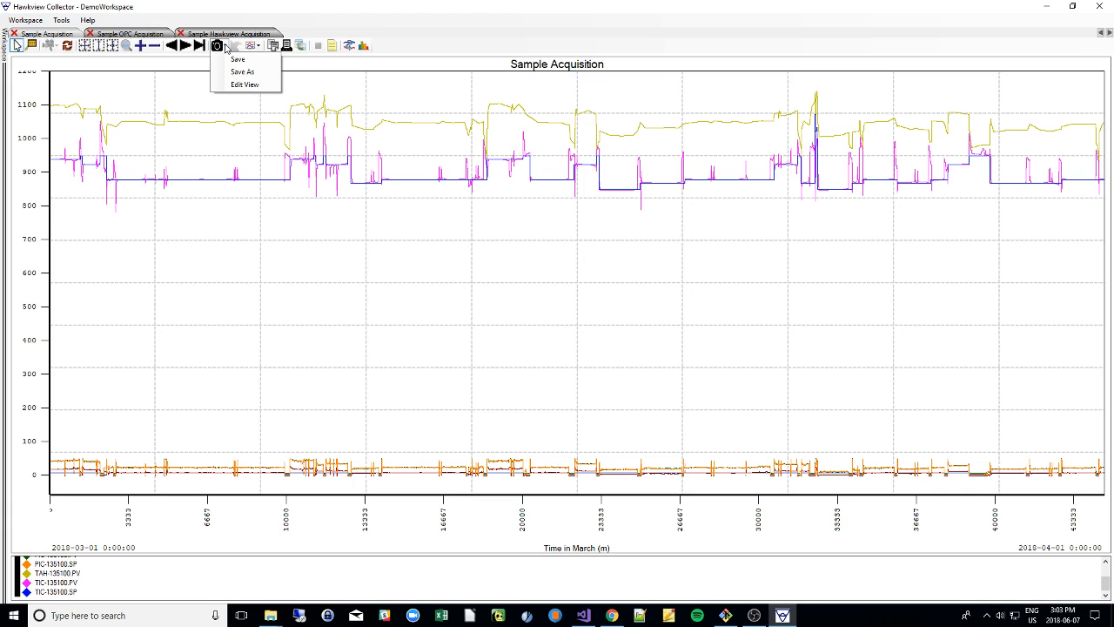
pyautogui.click(295, 177)
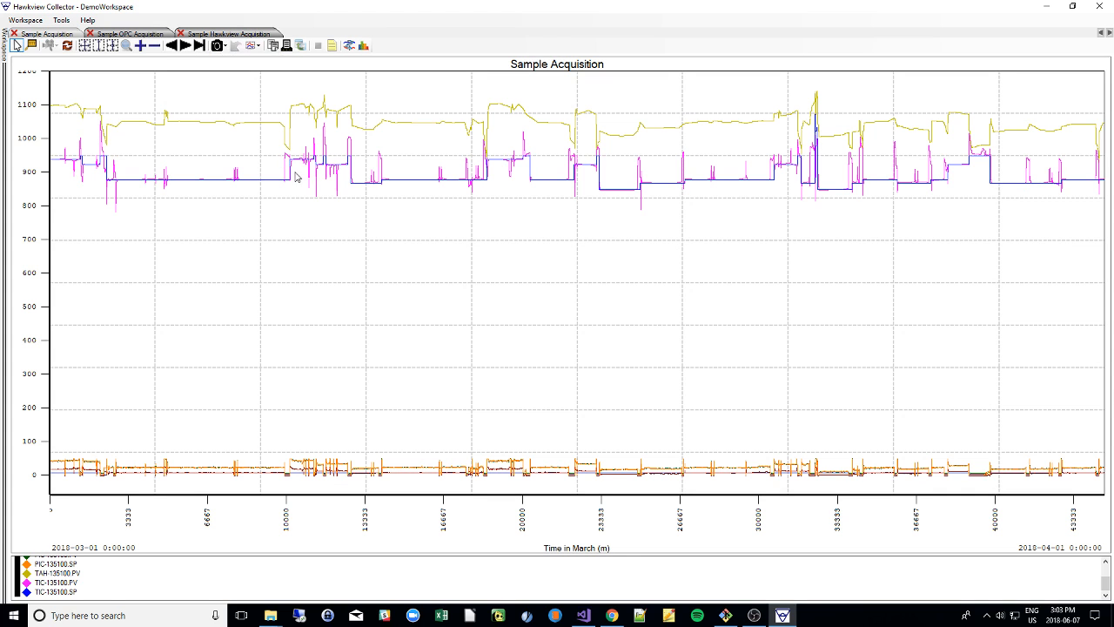
pyautogui.click(128, 35)
pyautogui.click(219, 34)
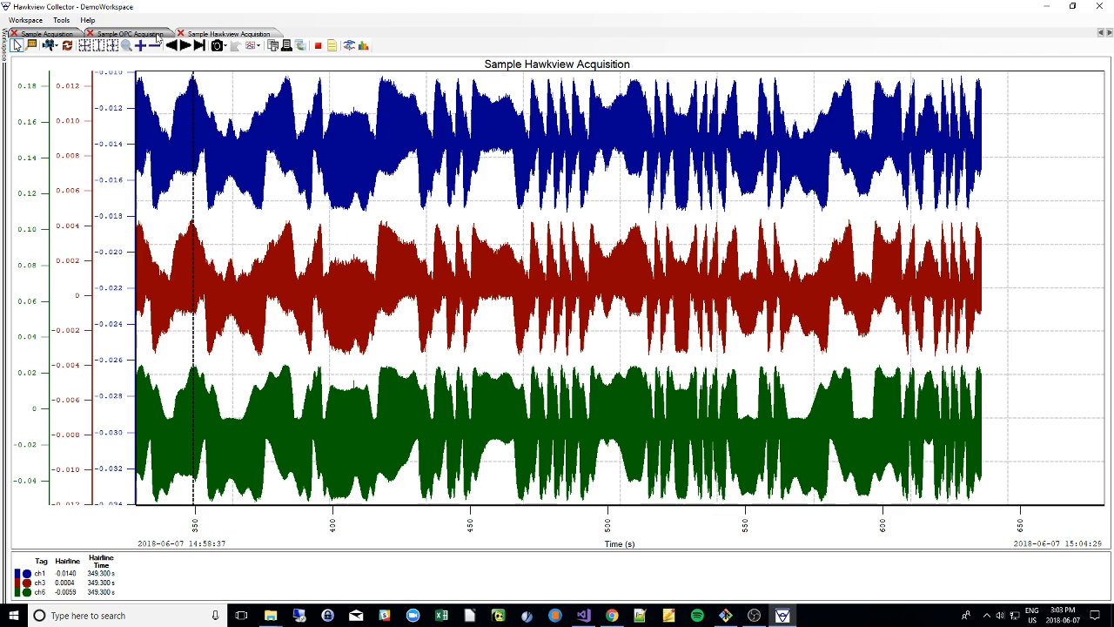
pyautogui.click(122, 34)
pyautogui.click(61, 35)
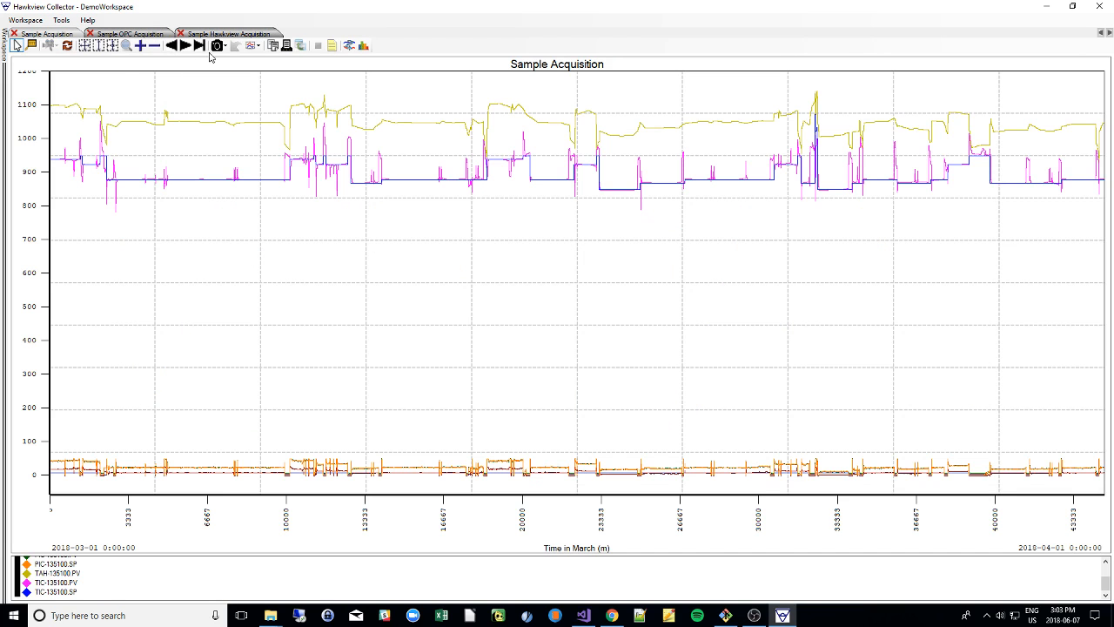
# Step: Open the Sample Acquisition's view configuration and deselect the series TIC-135100.SP, TIC-135100.PV and TAH-135100.PV
pyautogui.click(218, 46)
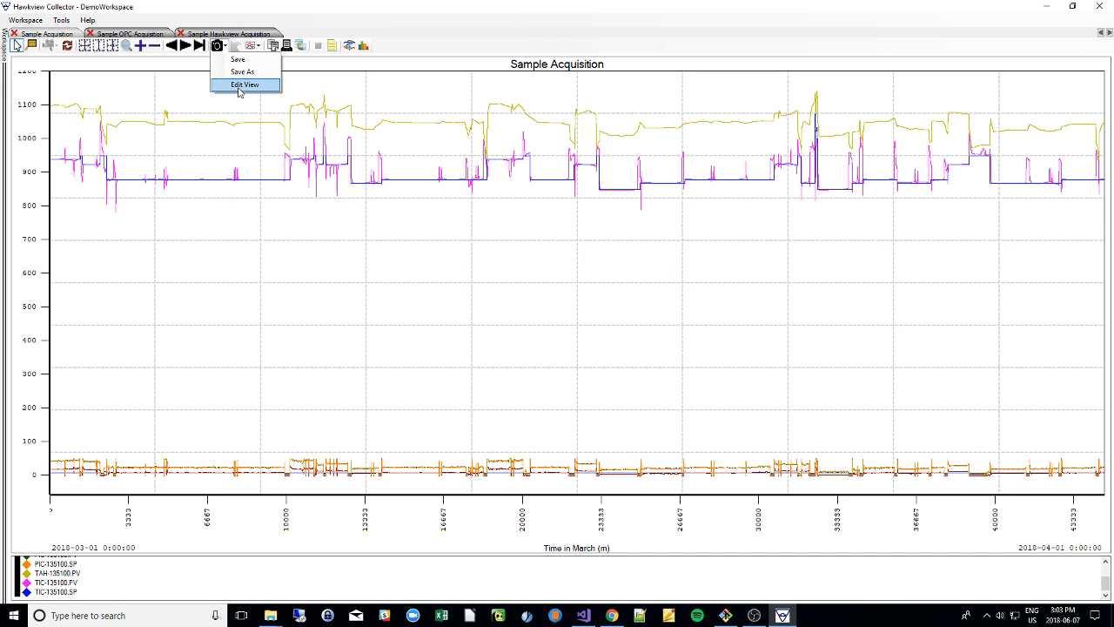
pyautogui.click(242, 83)
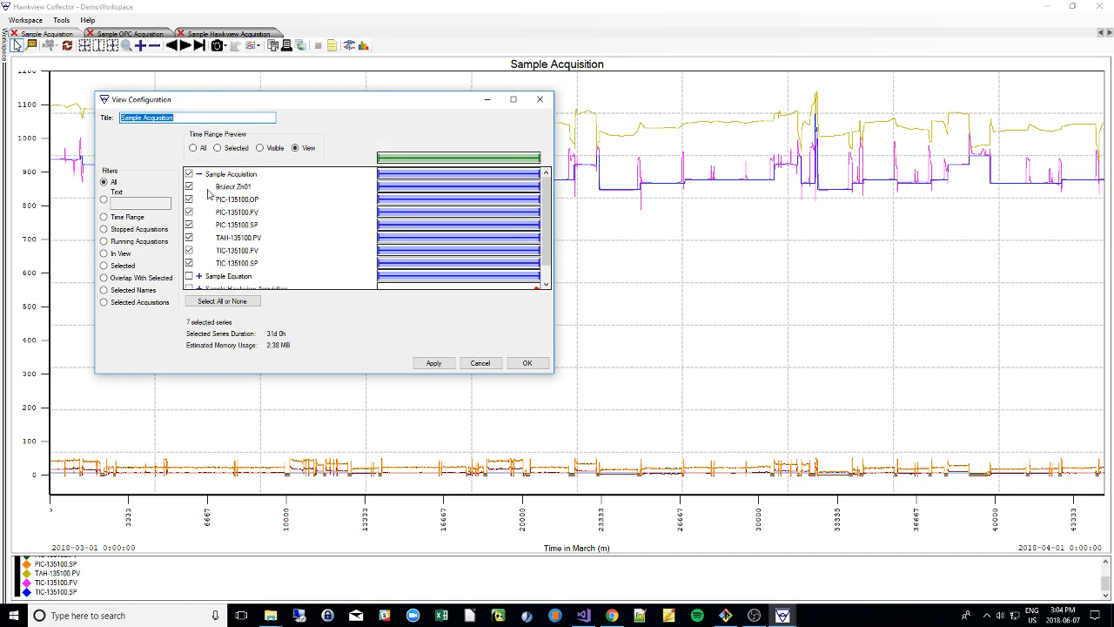
pyautogui.scroll(-1, 220, 183)
pyautogui.scroll(1, 224, 186)
pyautogui.scroll(-1, 228, 190)
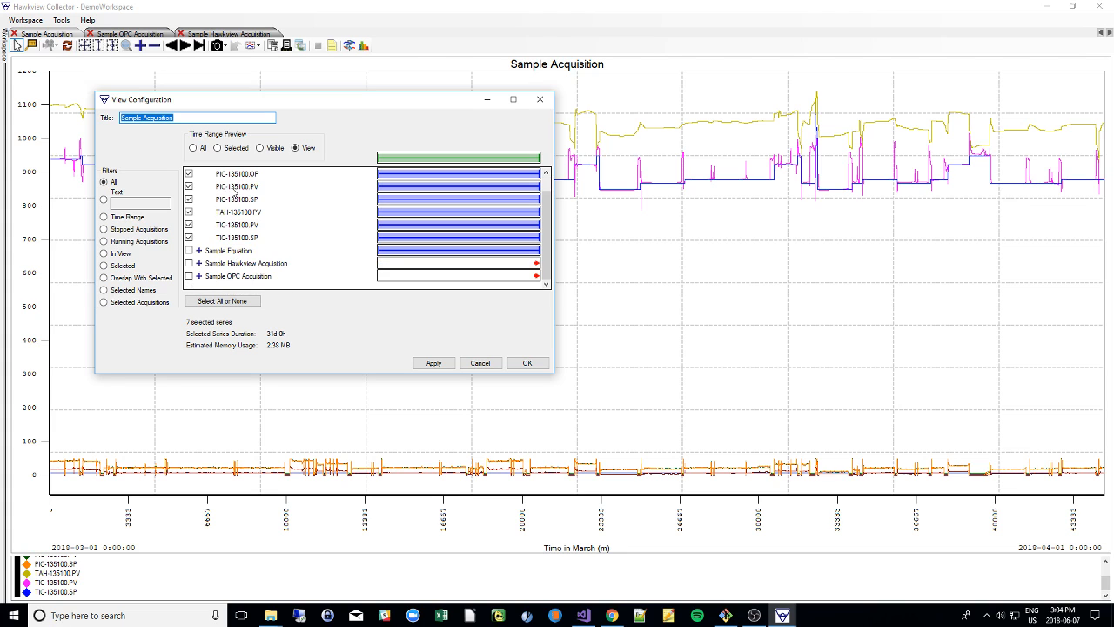
pyautogui.click(189, 237)
pyautogui.click(189, 225)
pyautogui.click(189, 212)
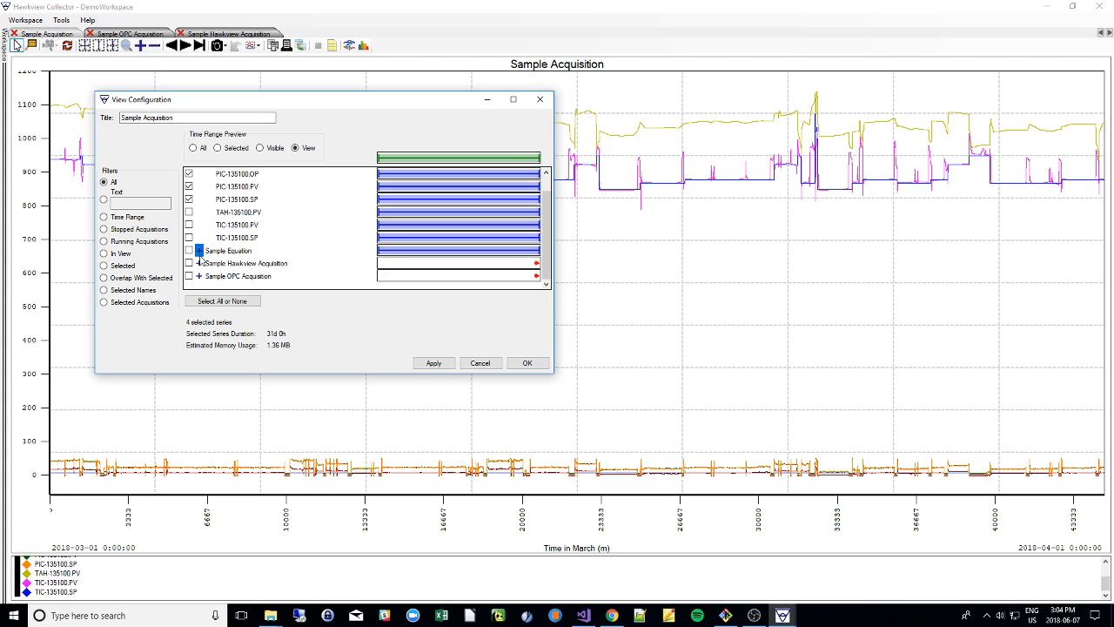
# Step: Expand the Sample Equation group and reselect the series TIC-135100.PV and TIC-135100.SP
pyautogui.click(199, 250)
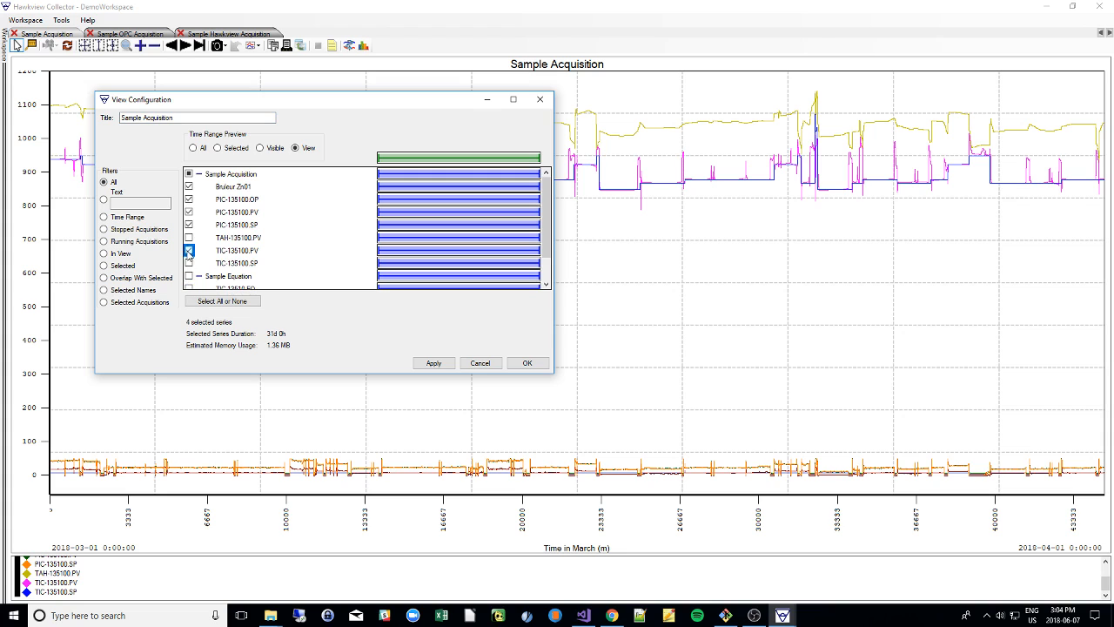
pyautogui.click(189, 250)
pyautogui.click(189, 263)
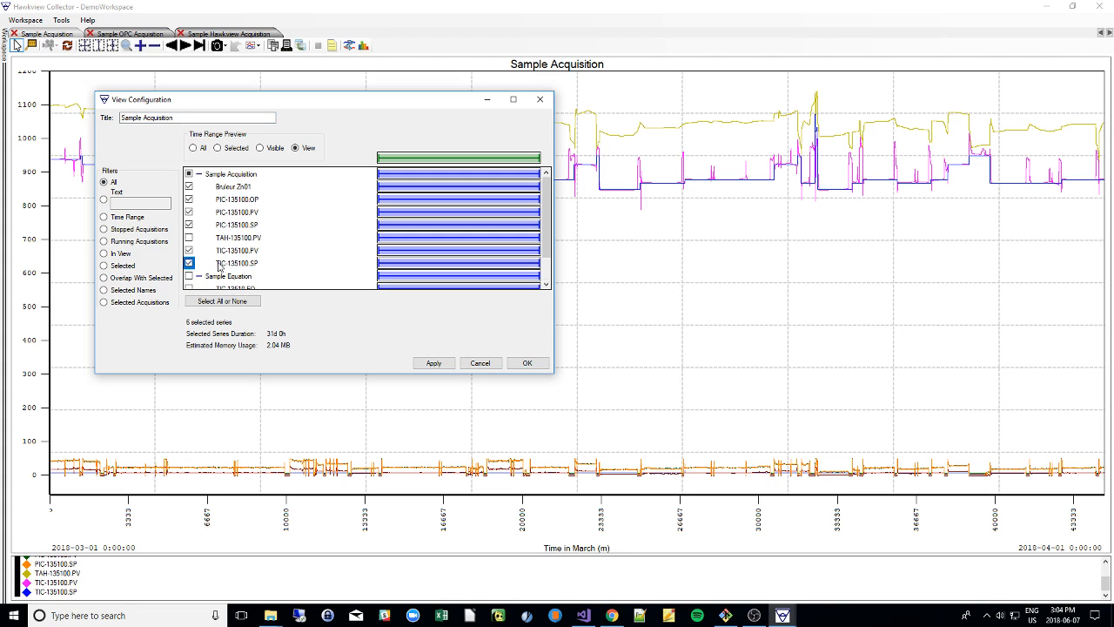
# Step: Browse the series under Sample Equation, Sample Hawkview Acquisition and Sample OPC Acquisition, and collapse those groups
pyautogui.scroll(-3, 198, 282)
pyautogui.scroll(3, 206, 280)
pyautogui.click(189, 276)
pyautogui.click(199, 276)
pyautogui.scroll(-3, 200, 279)
pyautogui.scroll(3, 202, 277)
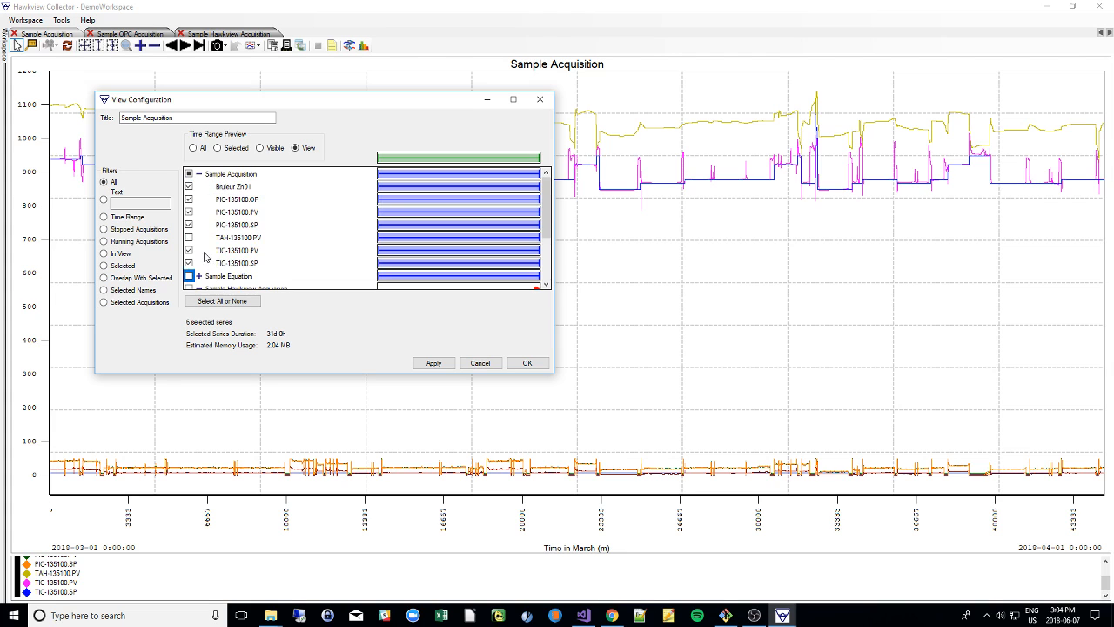
pyautogui.scroll(-3, 208, 263)
pyautogui.click(198, 213)
pyautogui.scroll(3, 200, 222)
pyautogui.scroll(-3, 200, 218)
pyautogui.click(198, 251)
pyautogui.scroll(3, 218, 235)
# Step: Reduce the view to the series Bruleur Zn01, PIC-135100.SP and TIC-135100.PV, and apply the configuration to the trend
pyautogui.click(189, 224)
pyautogui.click(190, 212)
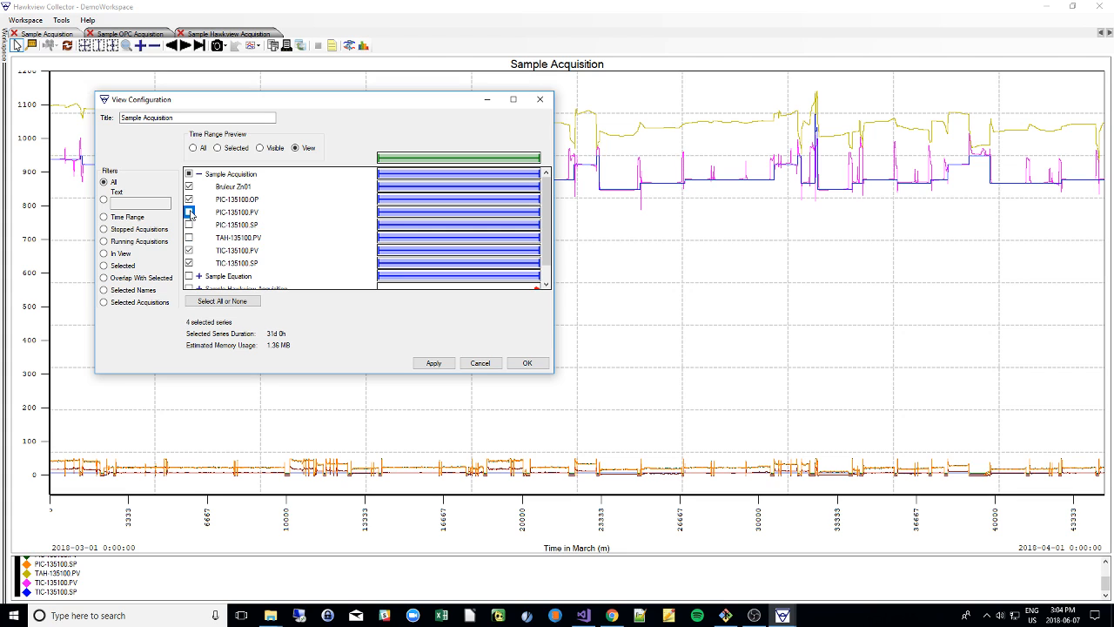
pyautogui.click(190, 198)
pyautogui.click(190, 262)
pyautogui.scroll(-1, 212, 200)
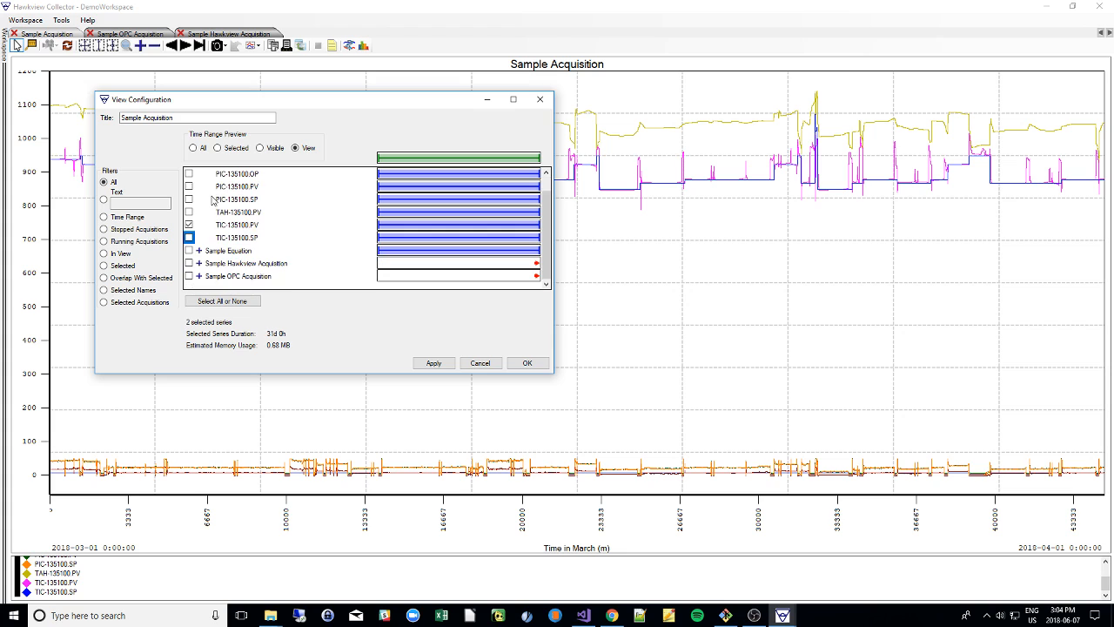
pyautogui.click(191, 199)
pyautogui.scroll(1, 439, 363)
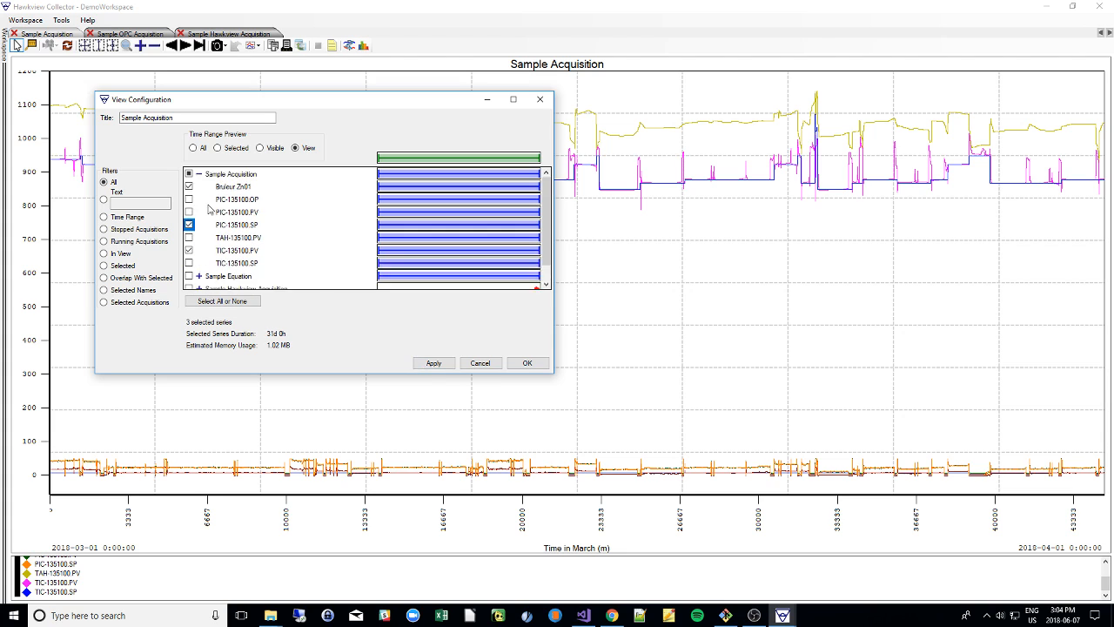
pyautogui.click(433, 363)
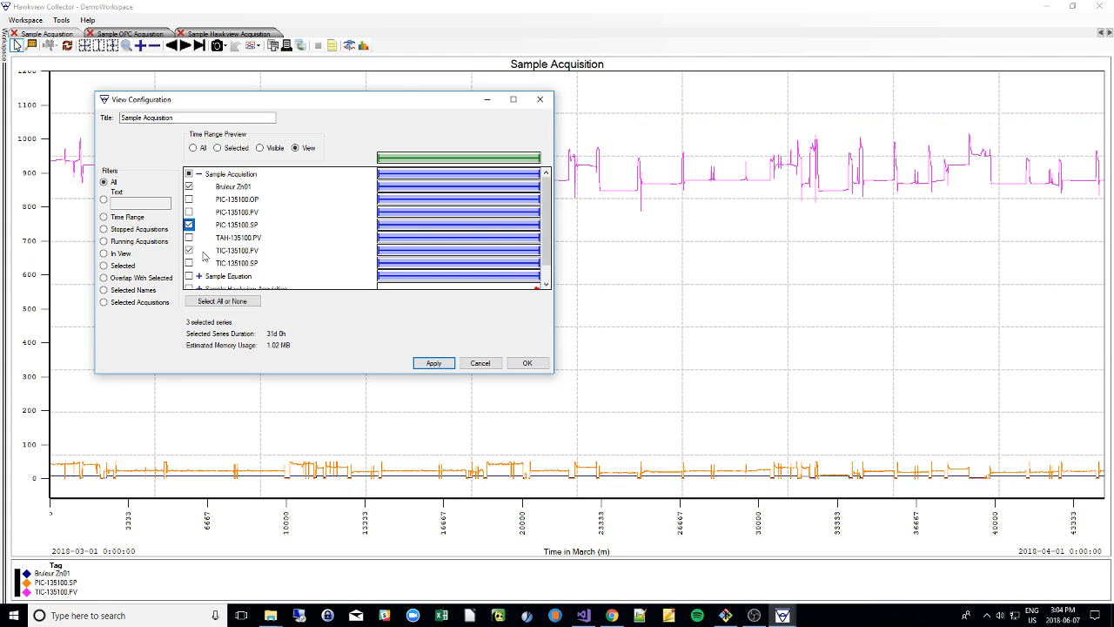
# Step: Confirm the view configuration and save the trend as a view named Sample Acquisition_View
pyautogui.click(529, 364)
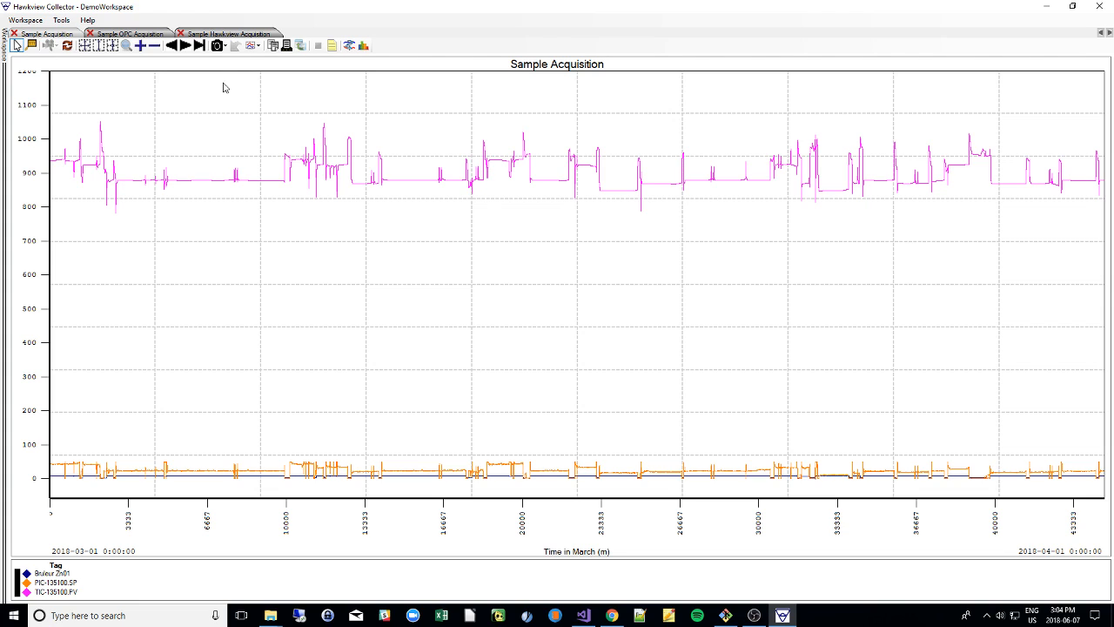
pyautogui.click(224, 45)
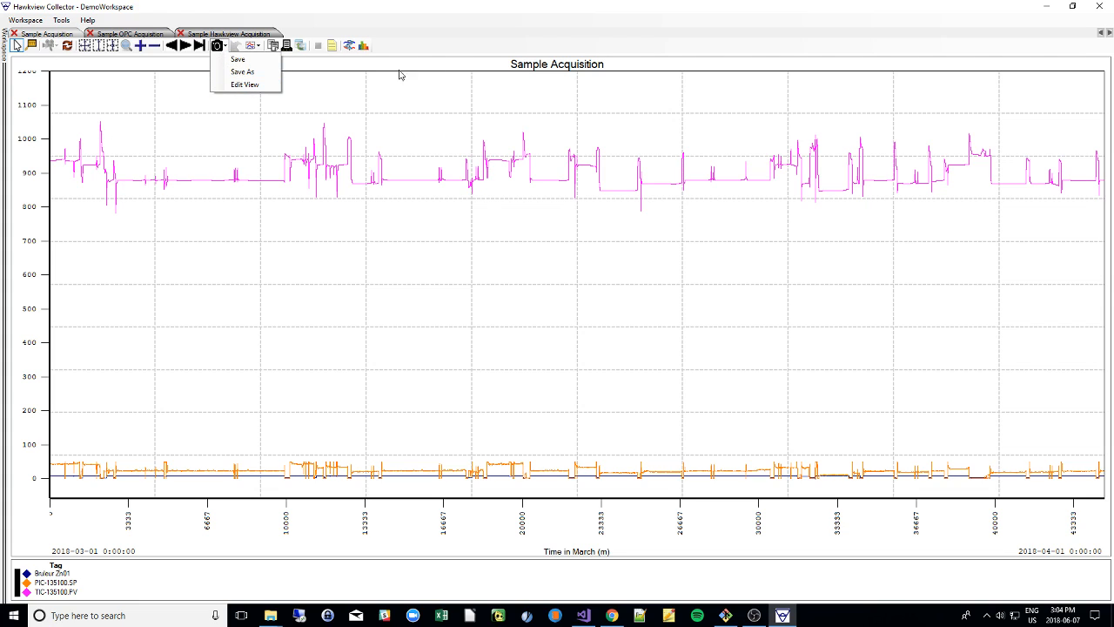
pyautogui.click(237, 61)
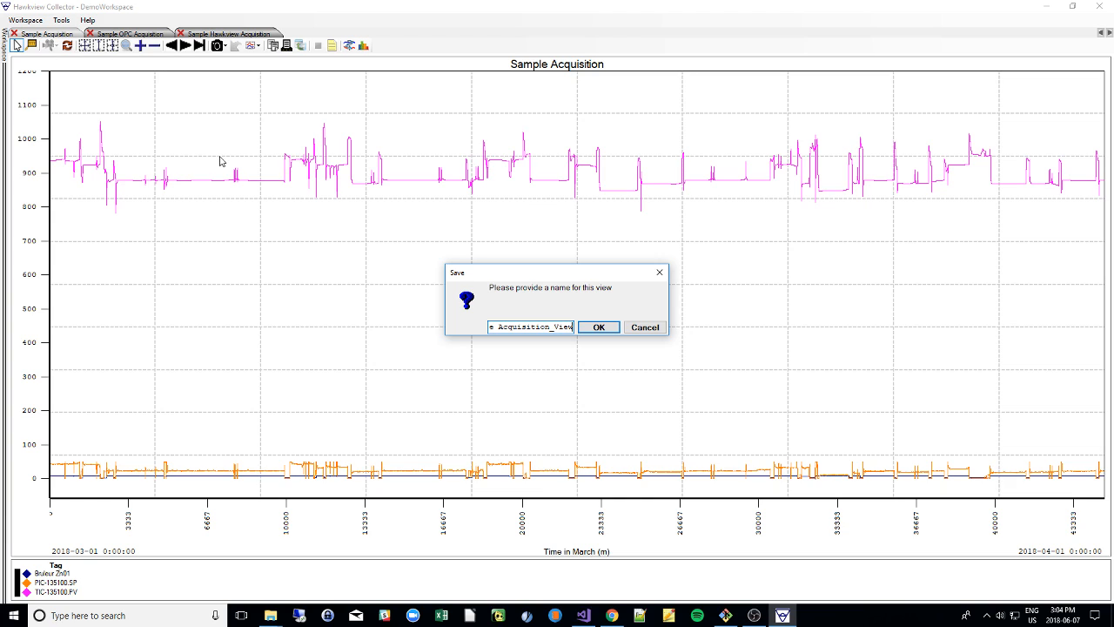
pyautogui.moveTo(550, 328); pyautogui.dragTo(575, 329)
pyautogui.doubleClick(571, 328)
pyautogui.click(599, 327)
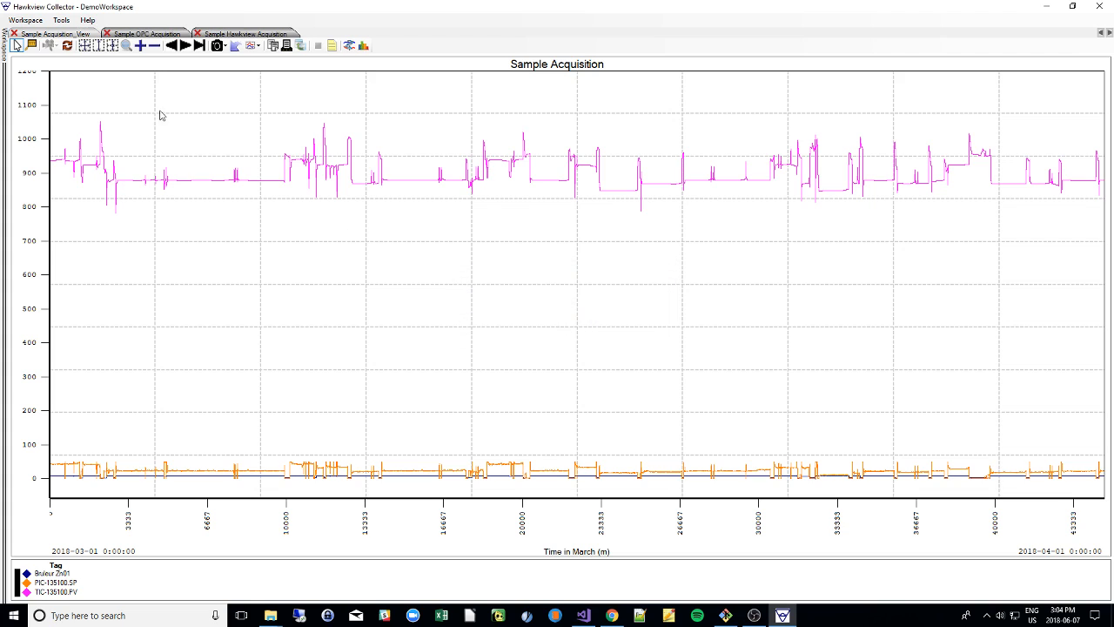
# Step: Open the saved Sample Acquisition_View from the workspace and set its time axis units to days
pyautogui.moveTo(4, 56)
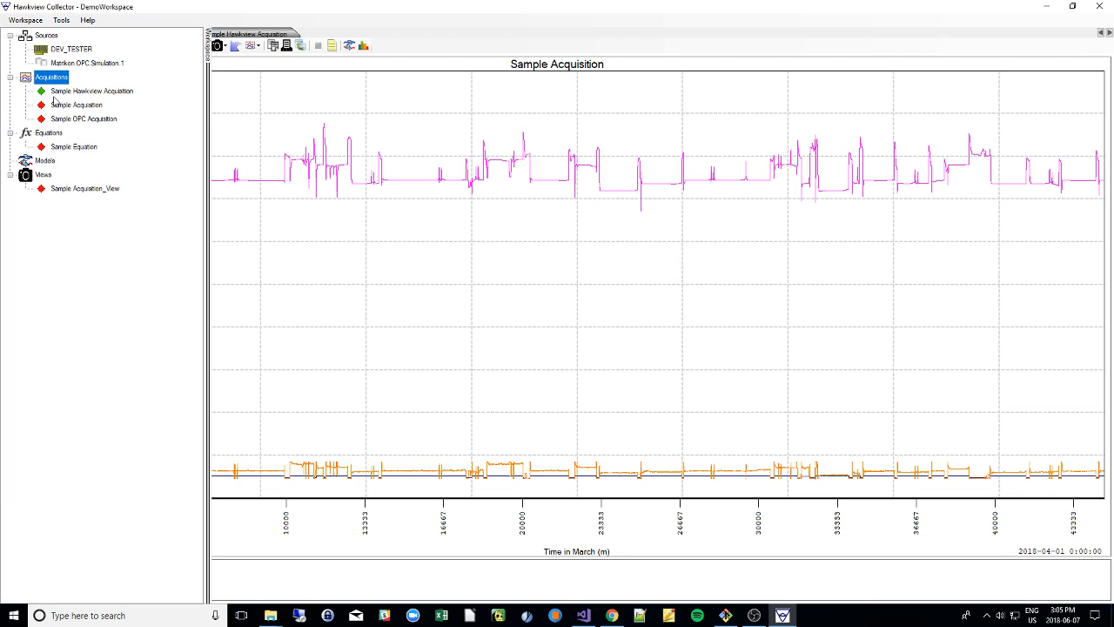
pyautogui.doubleClick(62, 190)
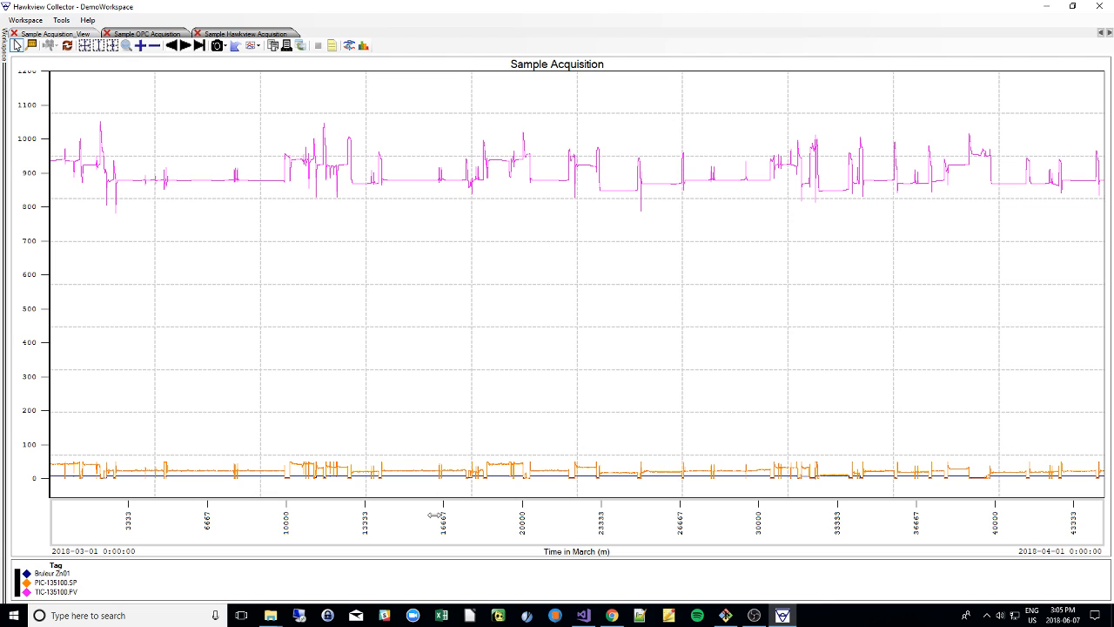
pyautogui.rightClick(501, 512)
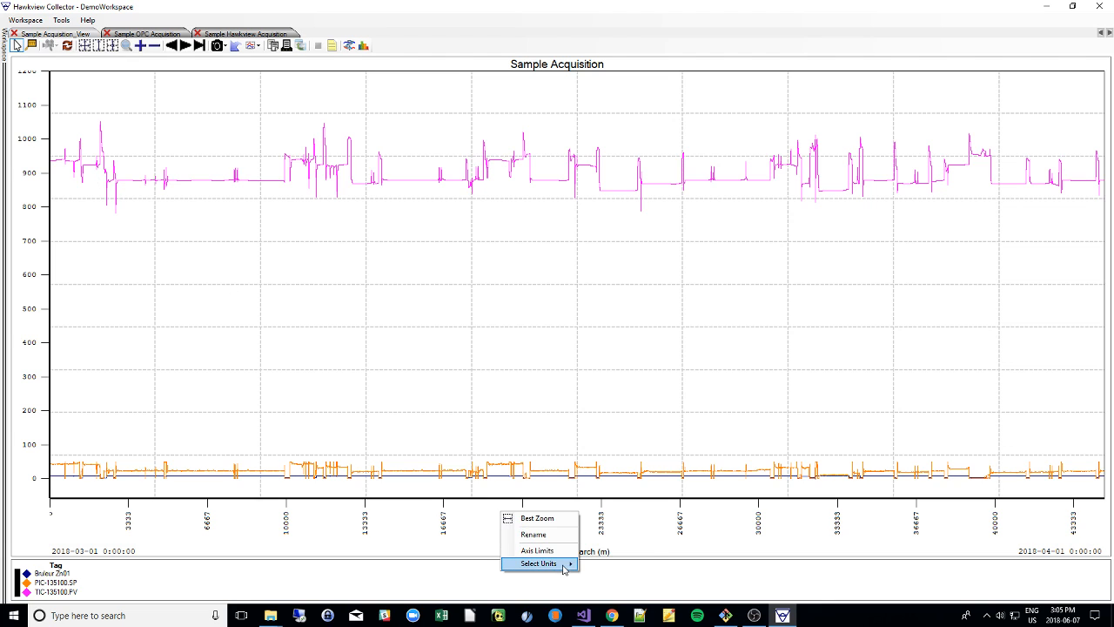
pyautogui.moveTo(558, 565)
pyautogui.click(607, 595)
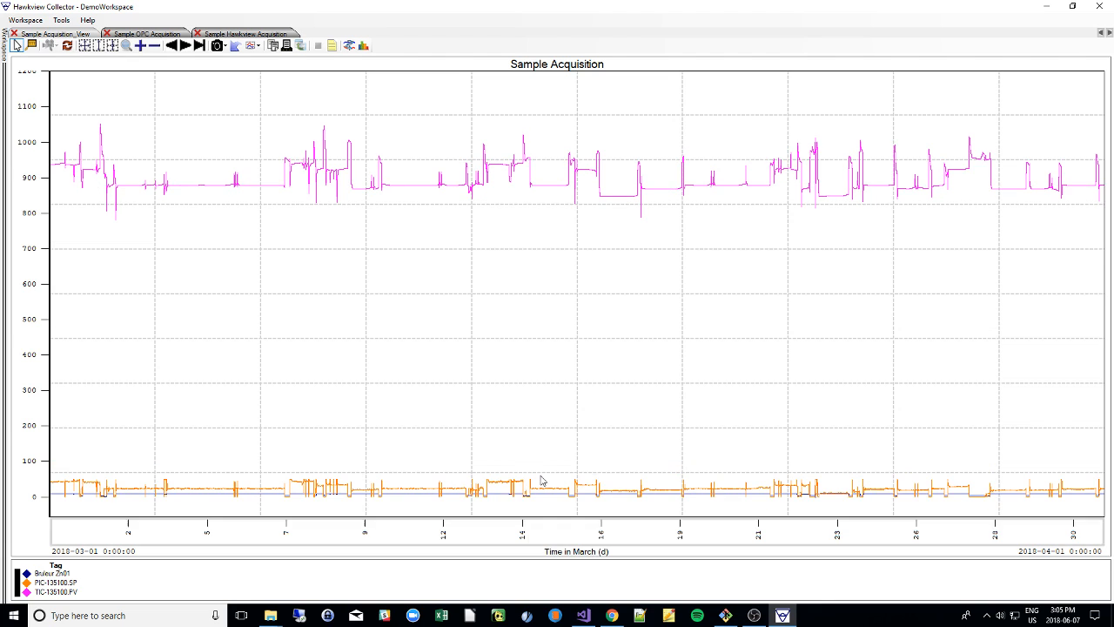
# Step: Zoom only along the time axis to about March 12–17, 2018, and save the changes to Sample Acquisition_View
pyautogui.click(126, 46)
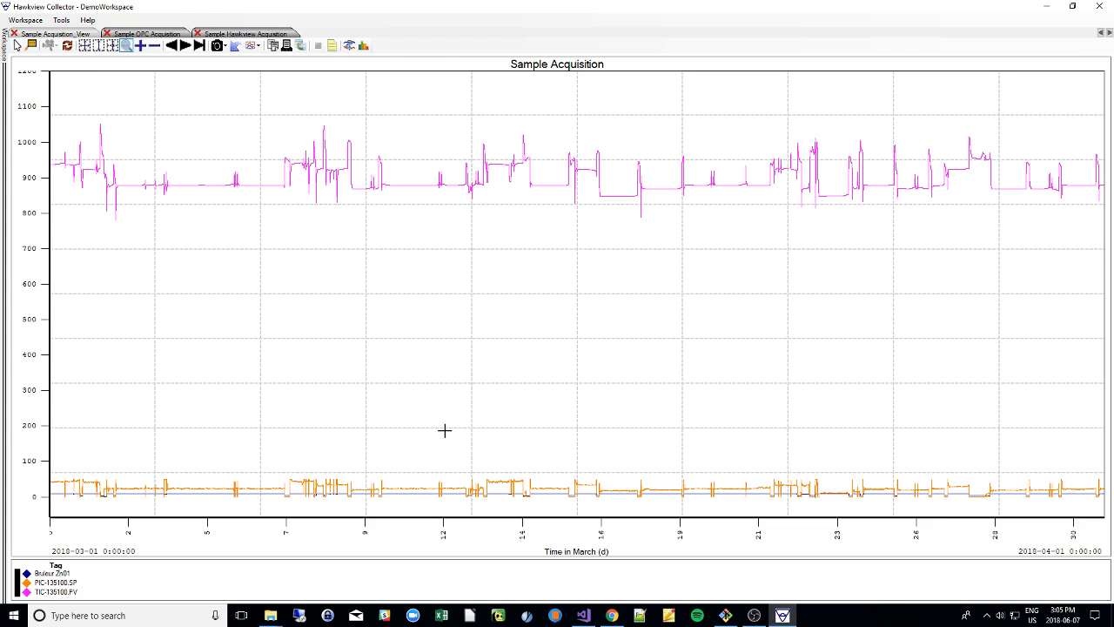
pyautogui.moveTo(441, 421); pyautogui.dragTo(602, 427)
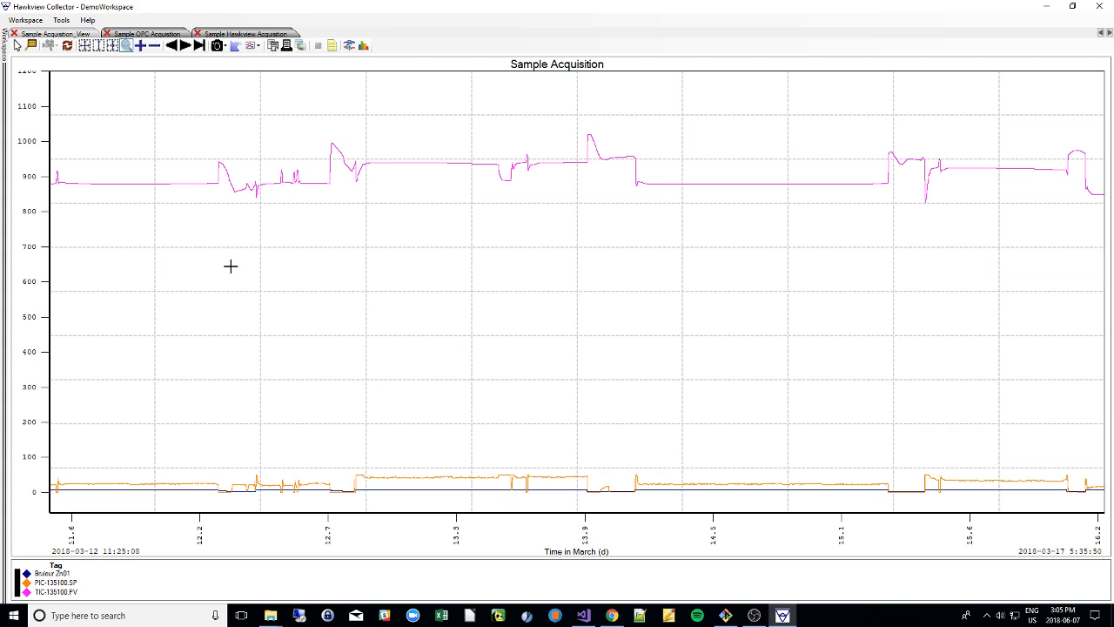
pyautogui.click(219, 45)
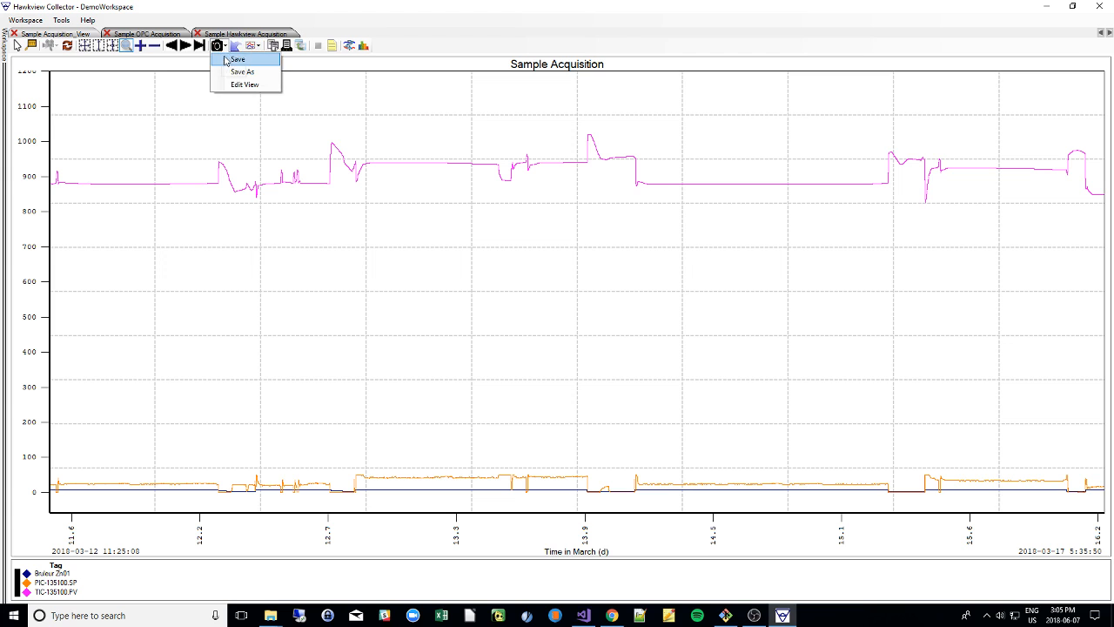
pyautogui.click(226, 58)
# Step: Zoom out the trend, close Sample Acquisition_View without saving the changes, and reopen it from the workspace
pyautogui.scroll(-3, 107, 110)
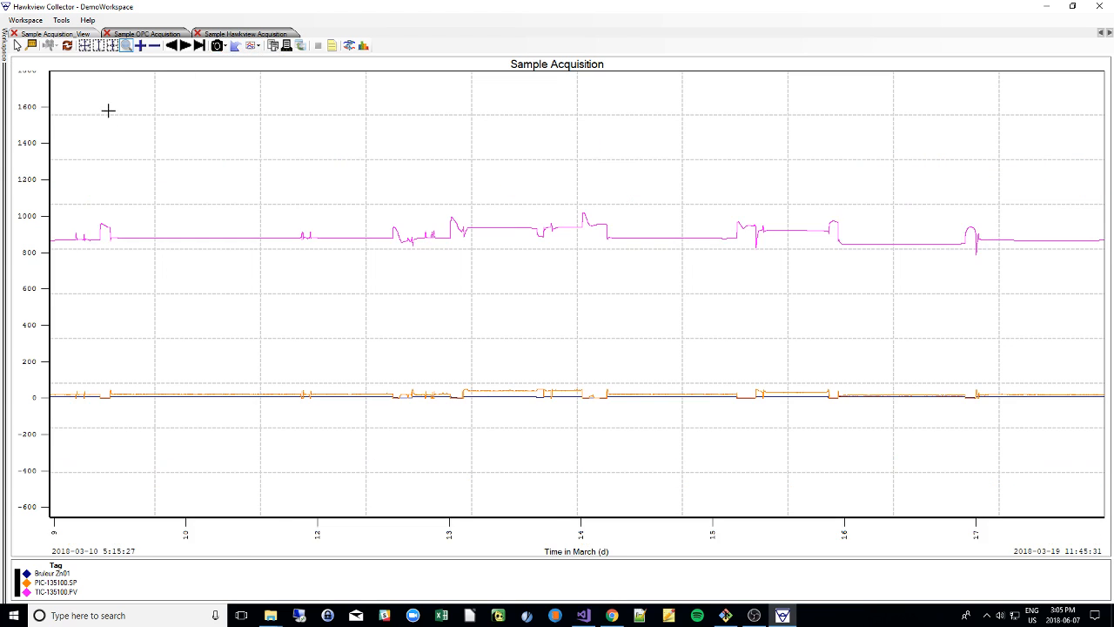
pyautogui.click(14, 33)
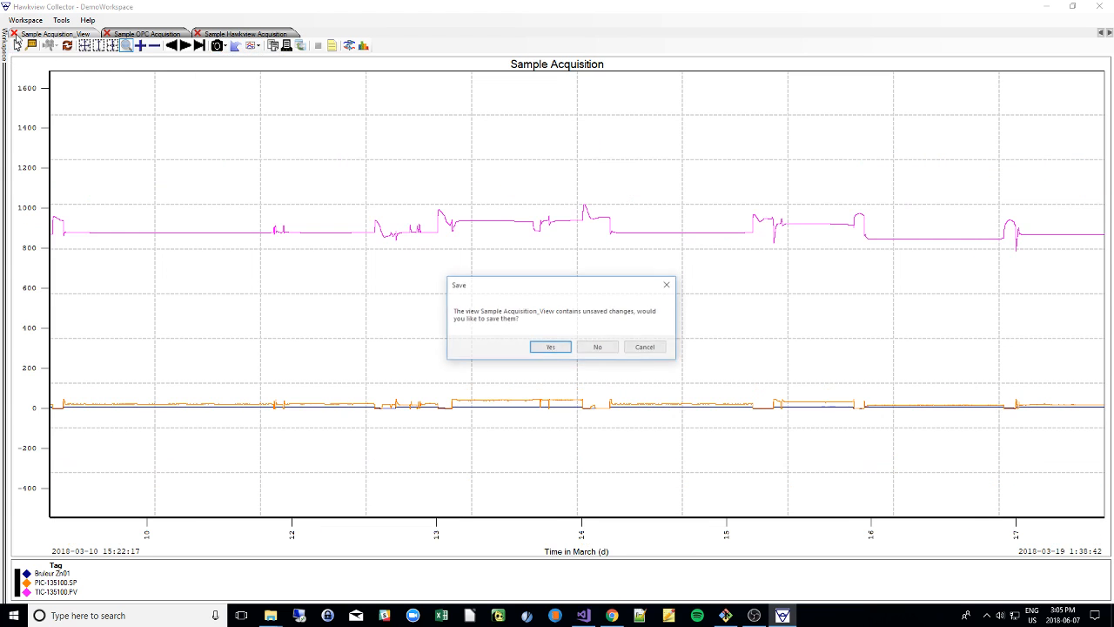
pyautogui.click(599, 347)
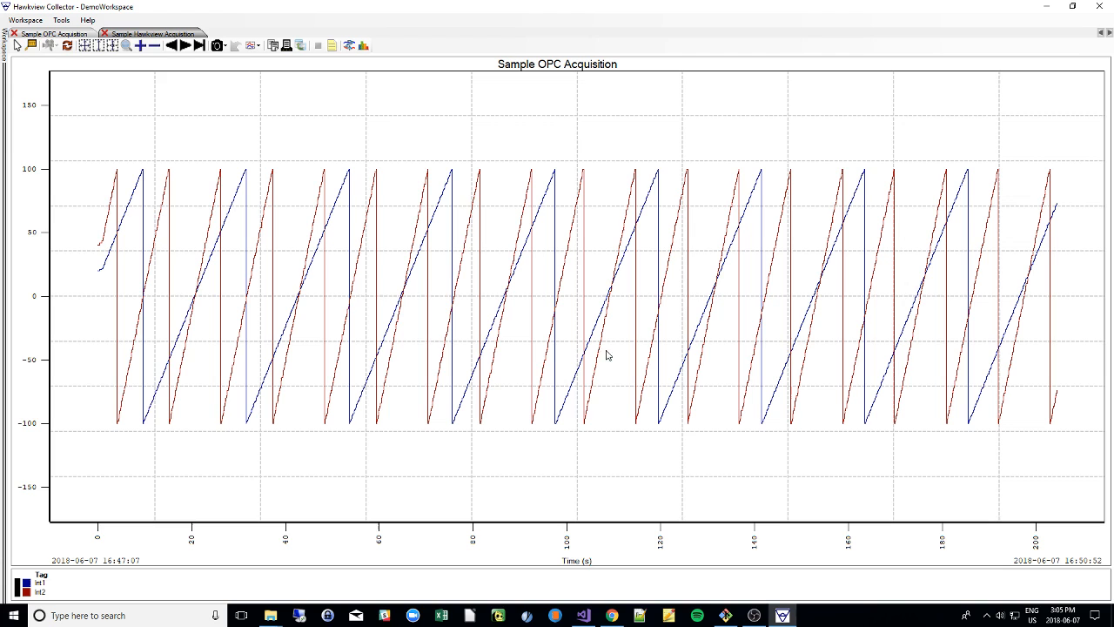
pyautogui.moveTo(9, 50)
pyautogui.doubleClick(85, 189)
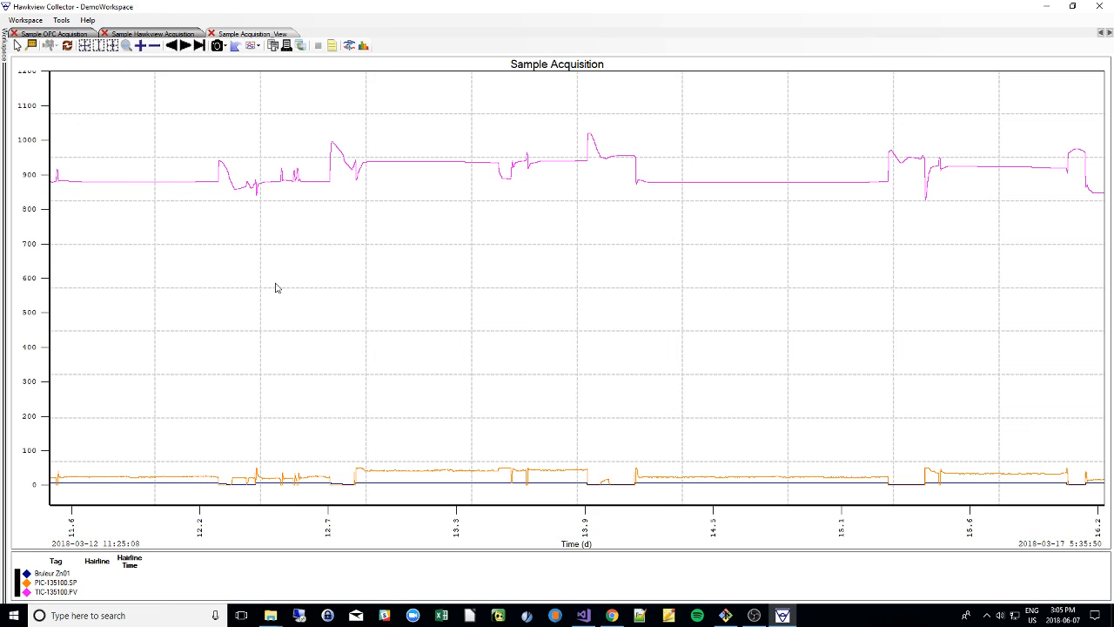
pyautogui.moveTo(6, 50)
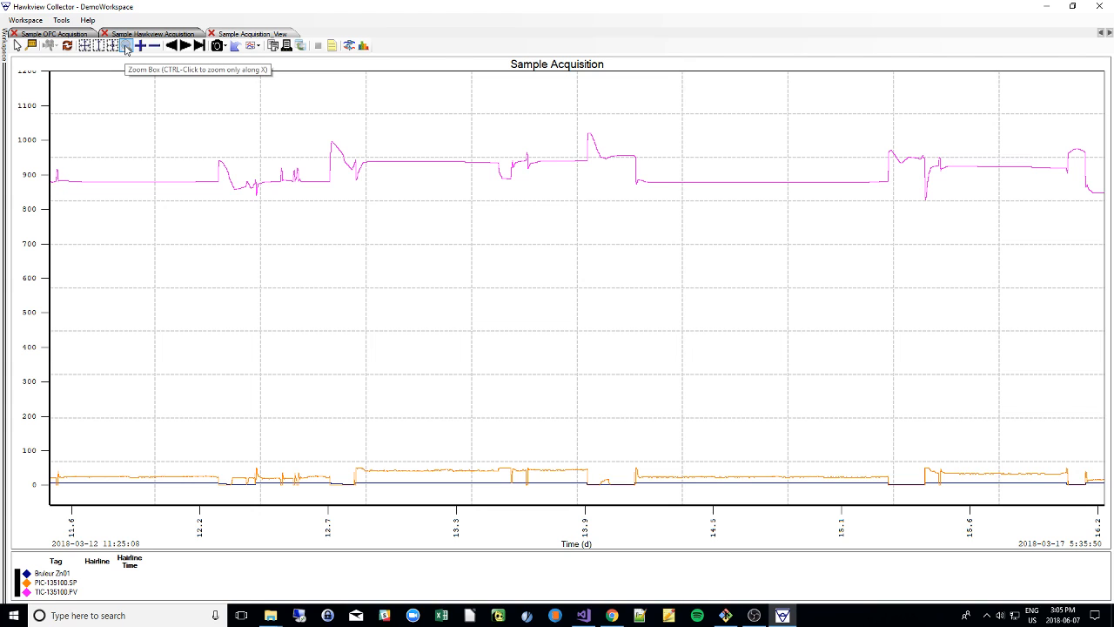
# Step: Box-zoom into the TIC-135100.PV curve, refit the Y axis, and narrow the time range to about 9:56–18:31 on 2018-03-13
pyautogui.click(126, 48)
pyautogui.moveTo(205, 131); pyautogui.dragTo(670, 237)
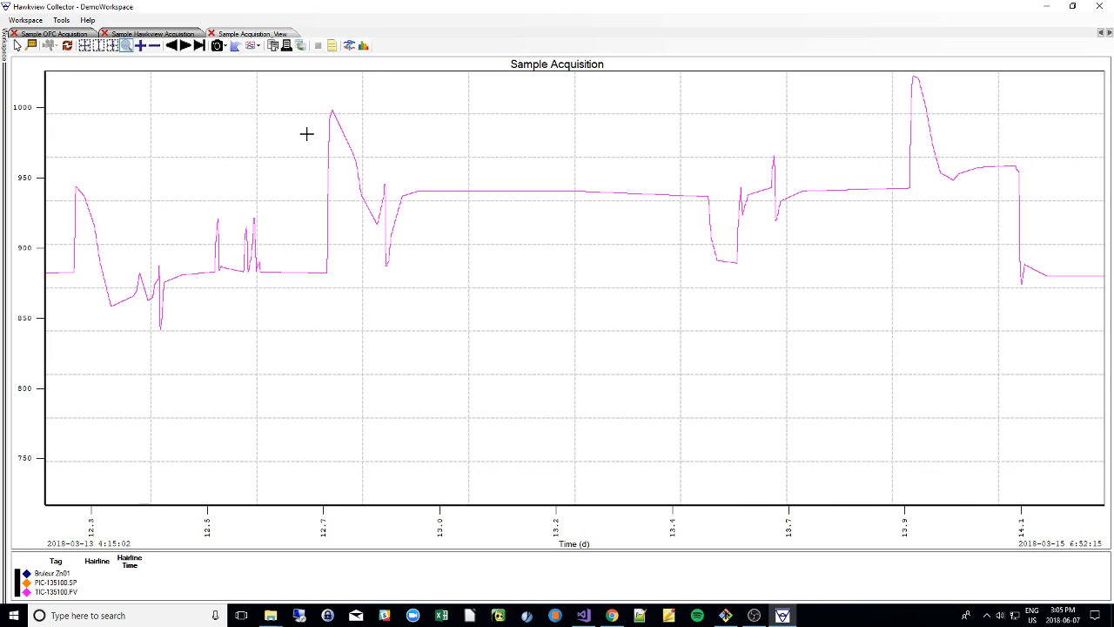
pyautogui.click(108, 48)
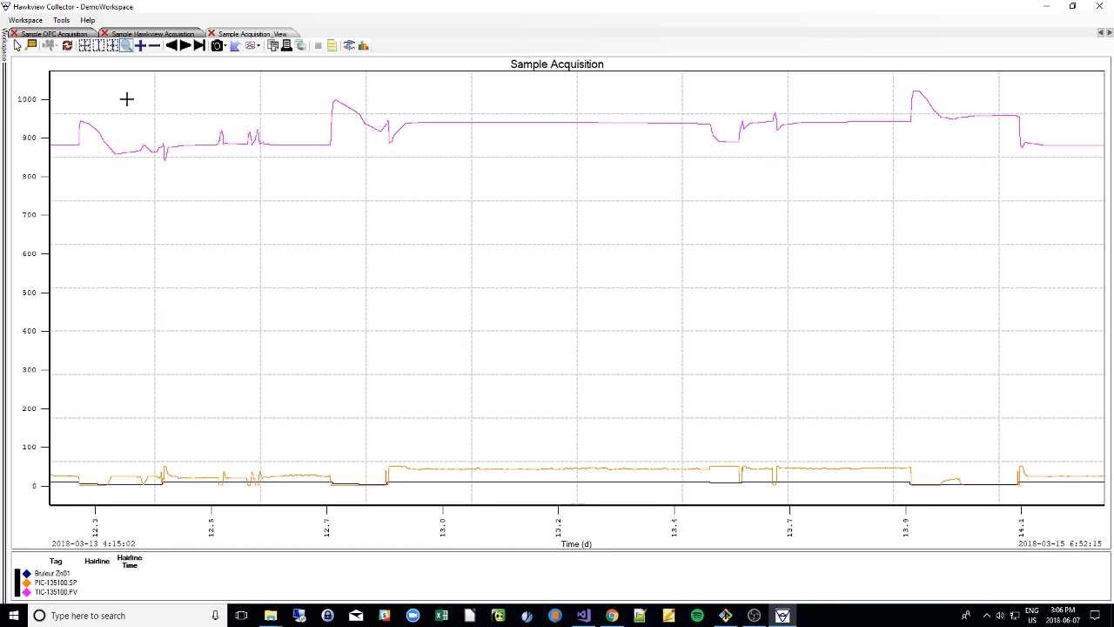
pyautogui.moveTo(127, 97); pyautogui.dragTo(756, 165)
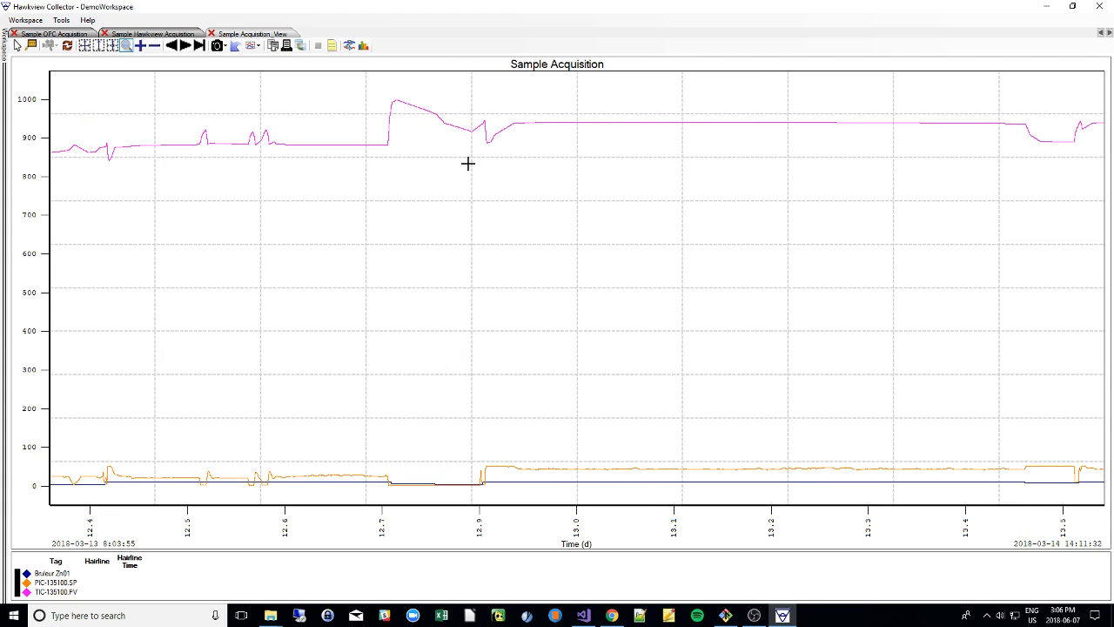
pyautogui.moveTo(117, 165); pyautogui.dragTo(416, 197)
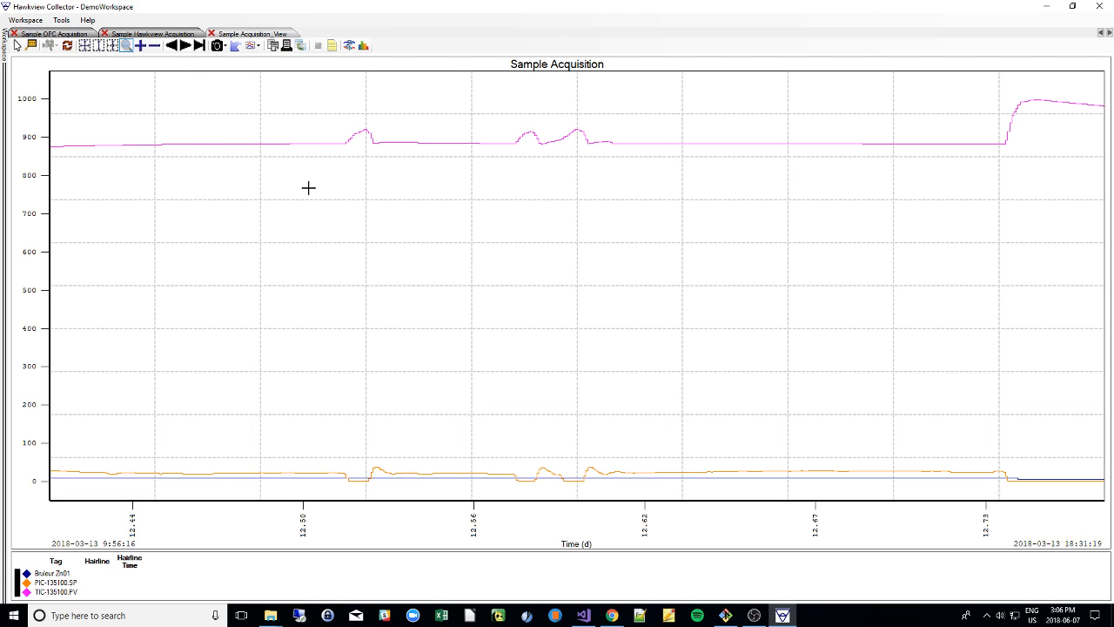
# Step: Return to the selection pointer and hide the TIC-135100.PV trend
pyautogui.click(17, 45)
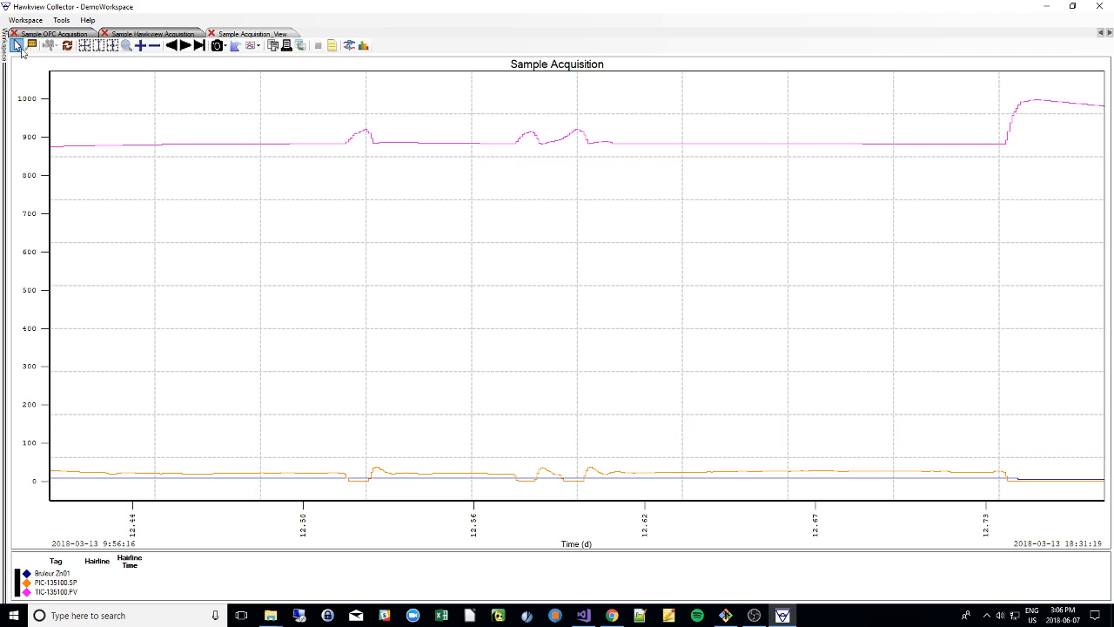
pyautogui.rightClick(297, 144)
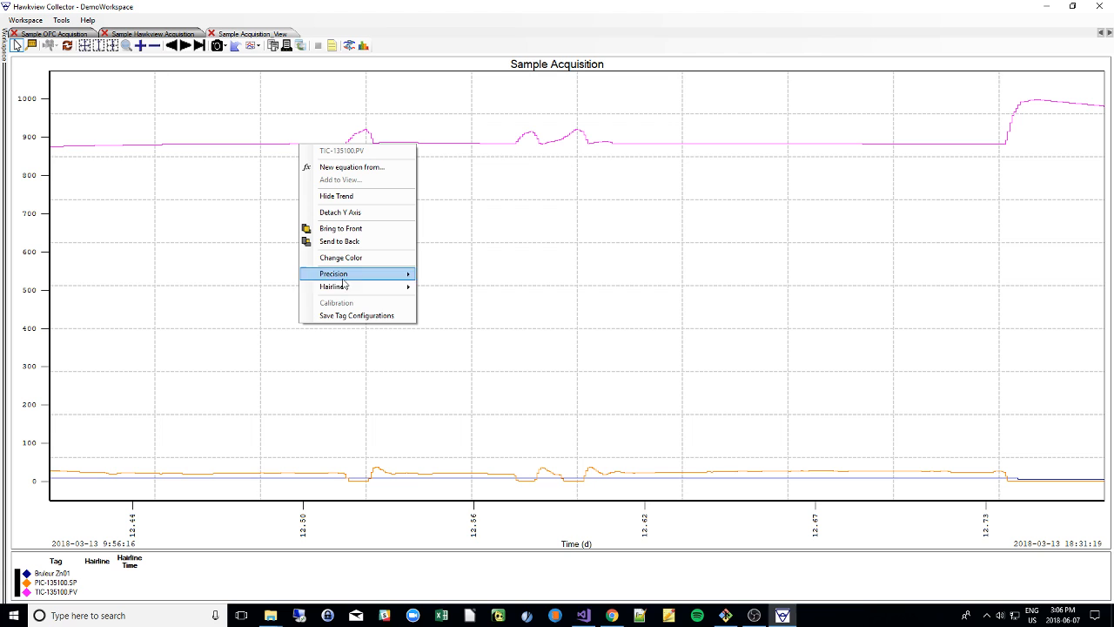
pyautogui.click(339, 196)
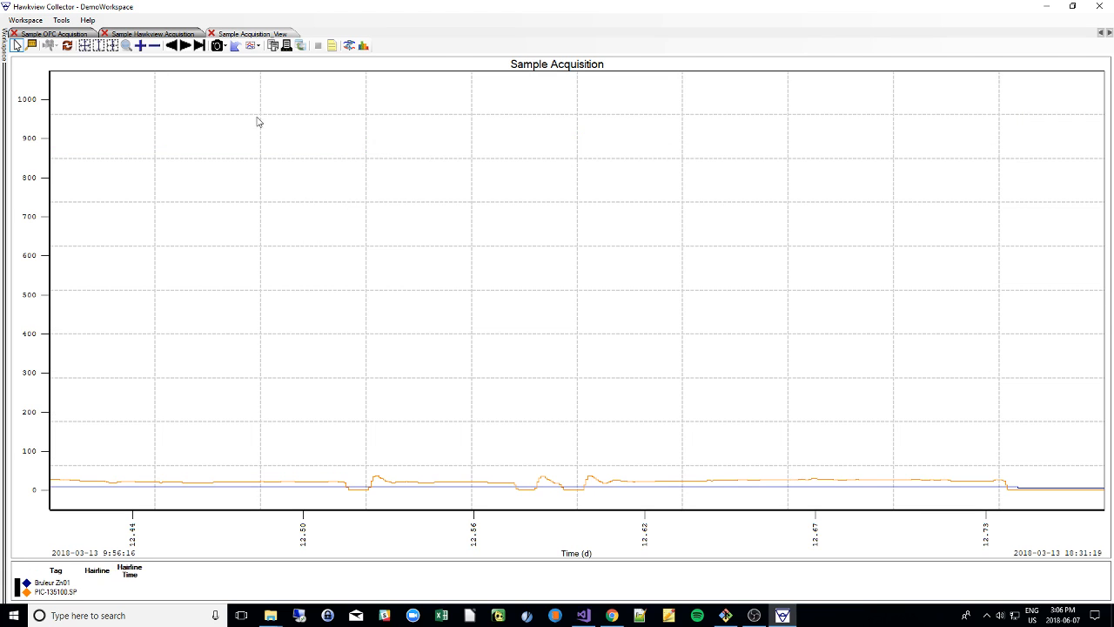
# Step: Add the TIC-135100.SP series through the view configuration and move it onto the Y axis shared by the other series
pyautogui.click(217, 45)
pyautogui.click(236, 85)
pyautogui.scroll(-1, 259, 294)
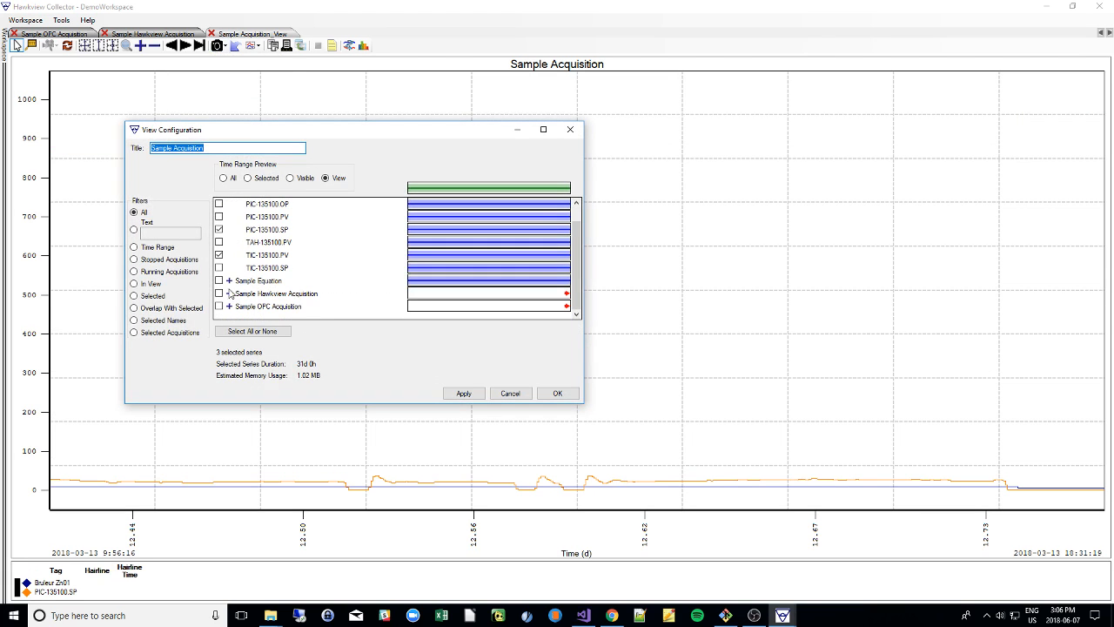
pyautogui.click(218, 281)
pyautogui.click(219, 267)
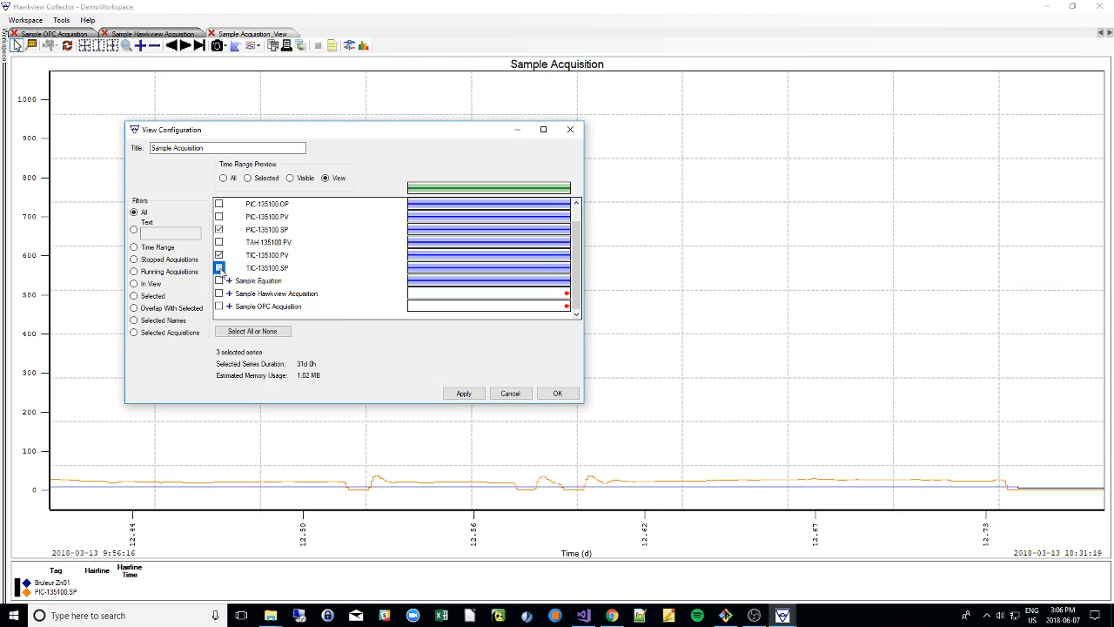
pyautogui.click(464, 393)
pyautogui.click(553, 395)
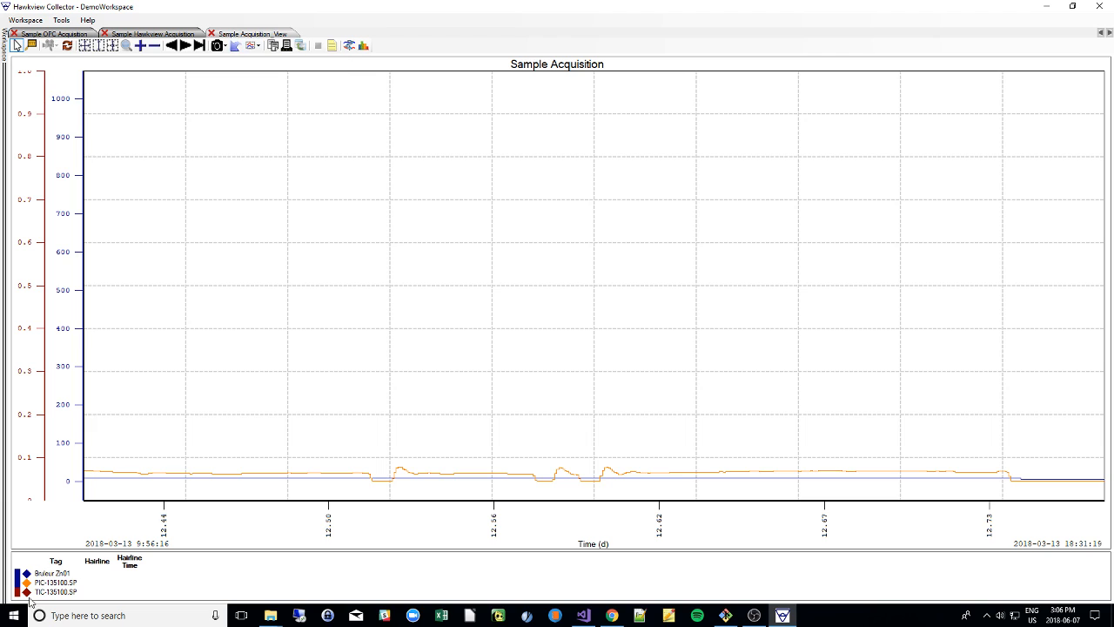
pyautogui.moveTo(27, 592); pyautogui.dragTo(18, 580)
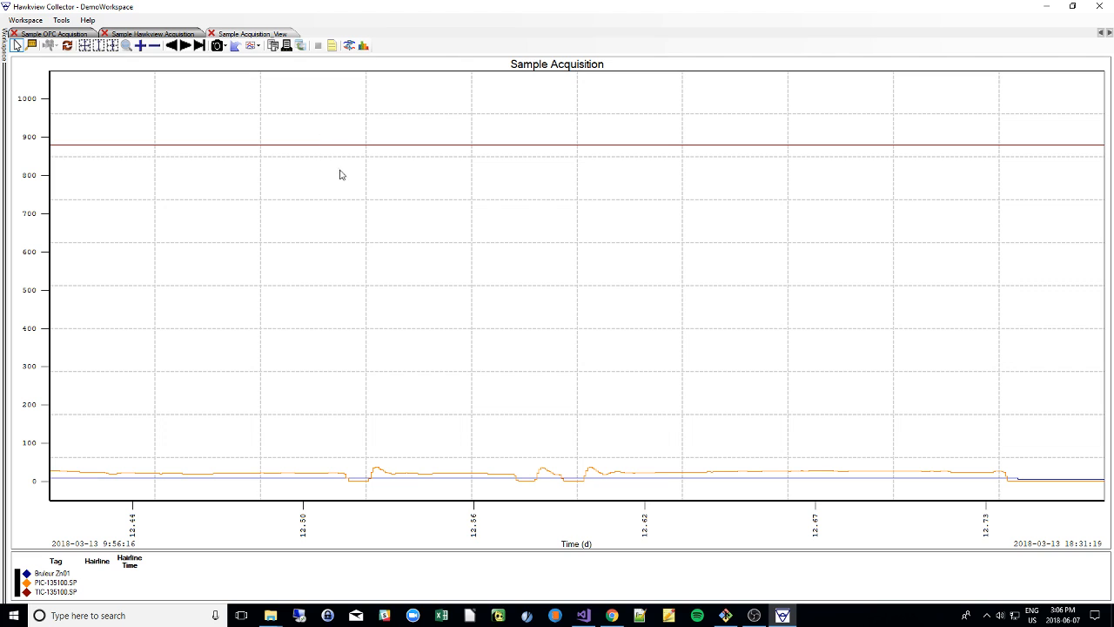
# Step: Restore Sample Acquisition_View to its saved state and save a copy of it as Sample Acquisition_View2
pyautogui.click(237, 48)
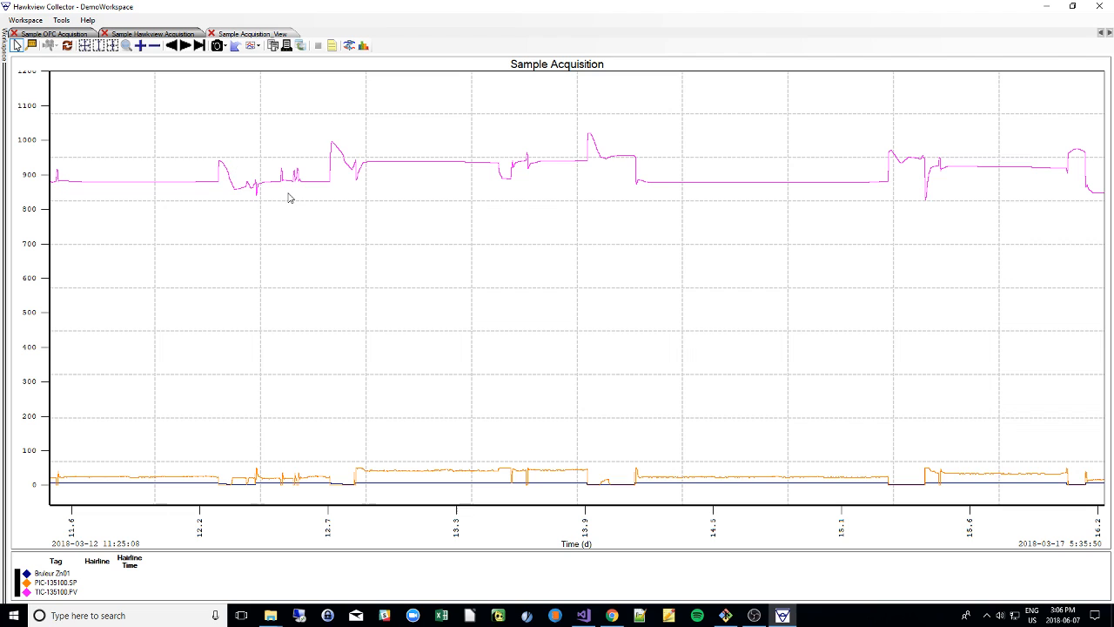
pyautogui.moveTo(7, 58)
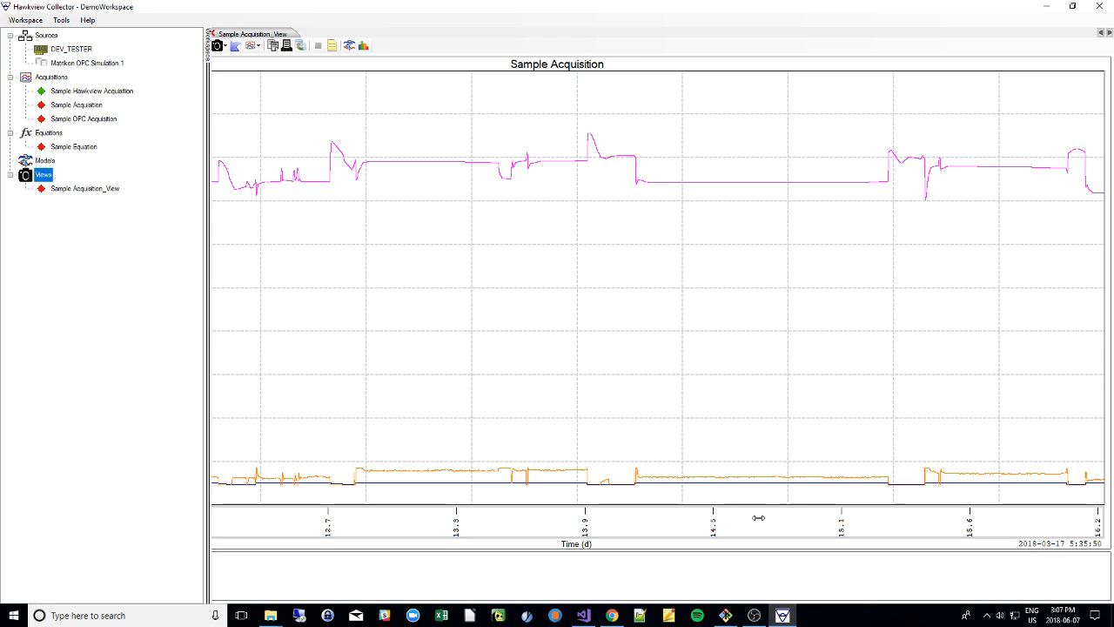
pyautogui.click(220, 46)
pyautogui.click(244, 73)
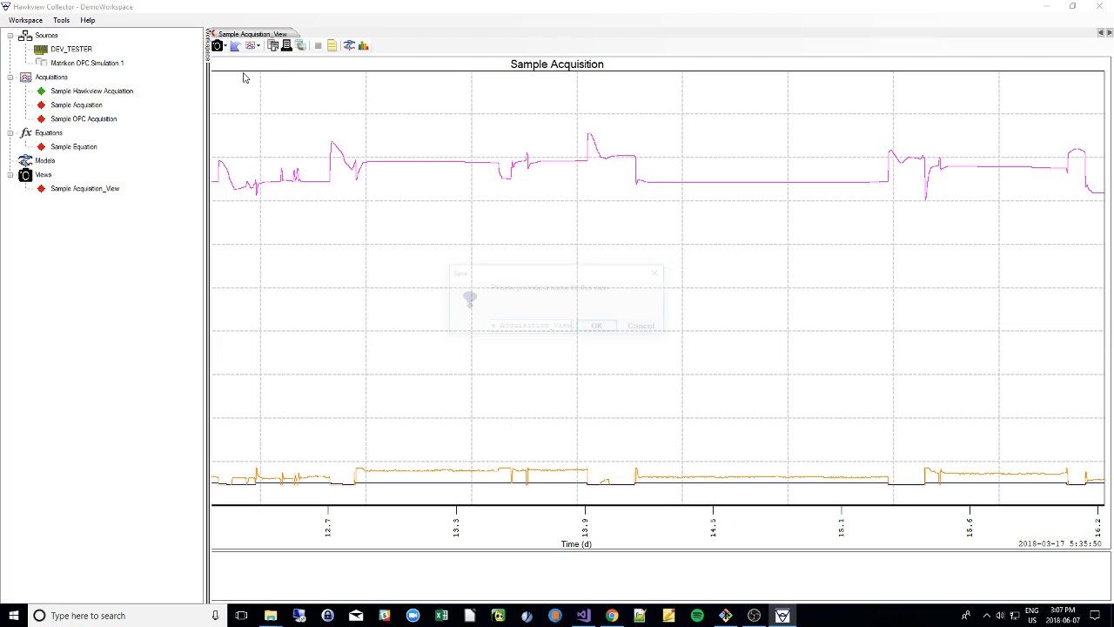
pyautogui.write('2')
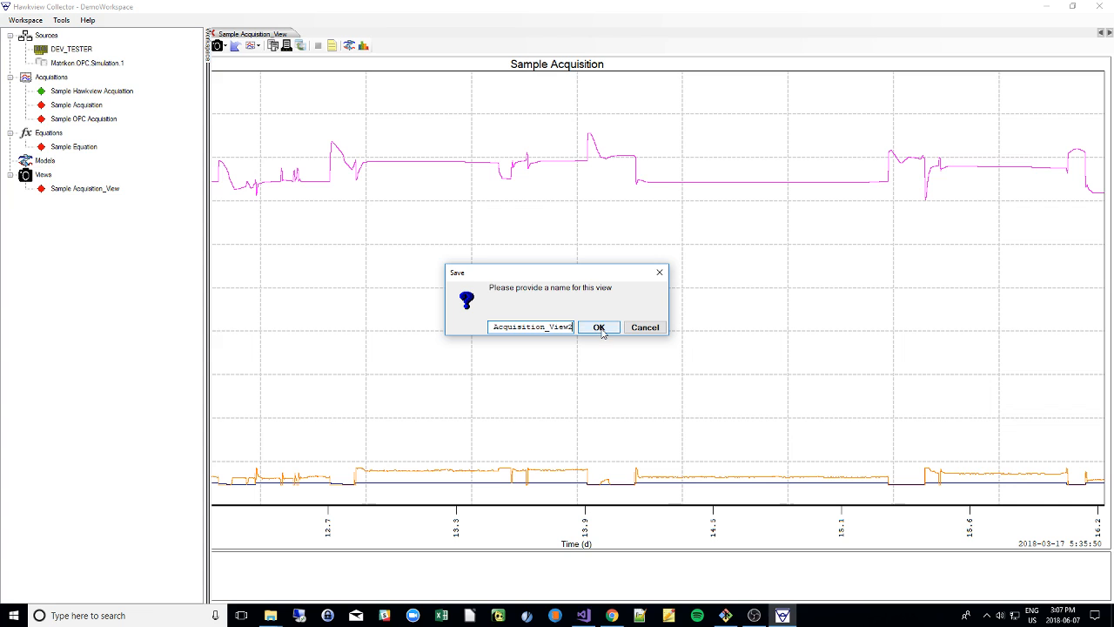
pyautogui.click(599, 328)
# Step: Open the original Sample Acquisition_View alongside the copy and return to Sample Acquisition_View2
pyautogui.click(100, 208)
pyautogui.doubleClick(97, 189)
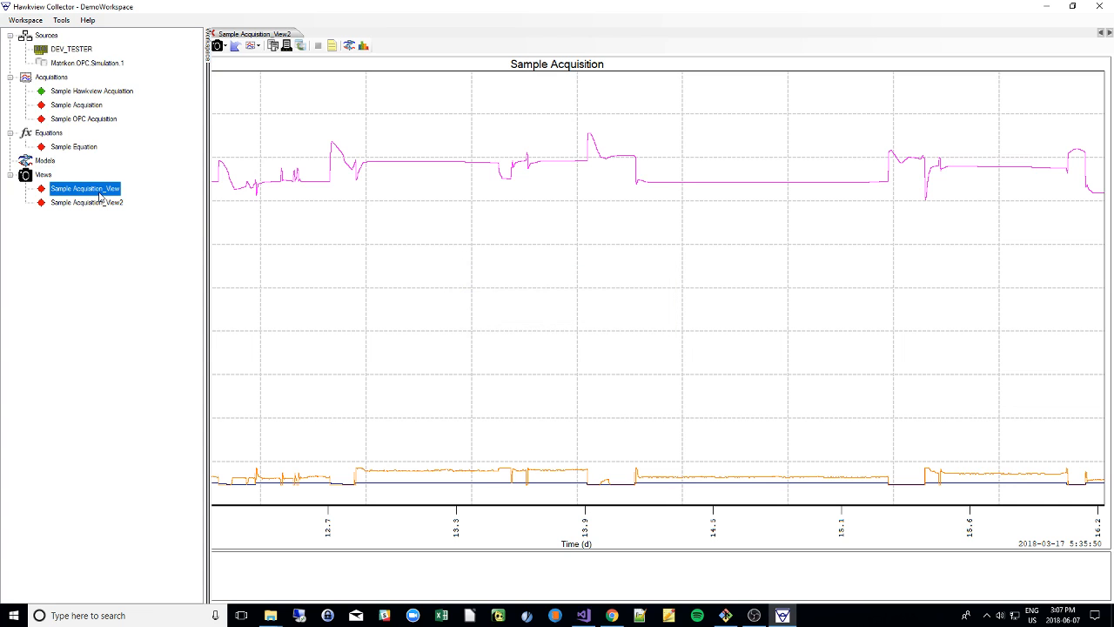
pyautogui.click(101, 189)
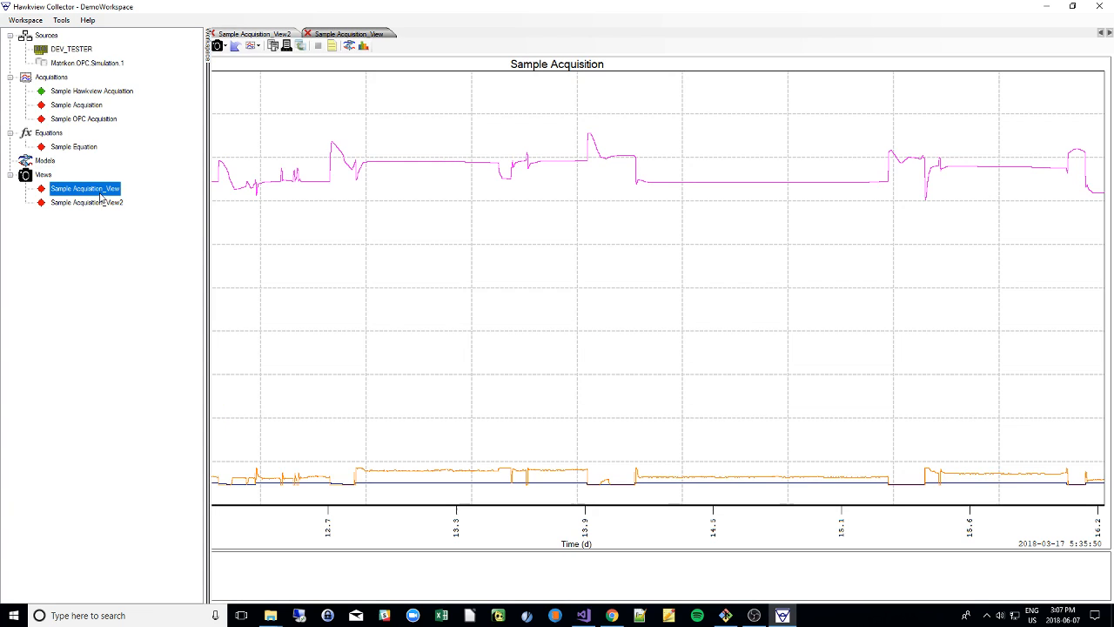
pyautogui.click(100, 203)
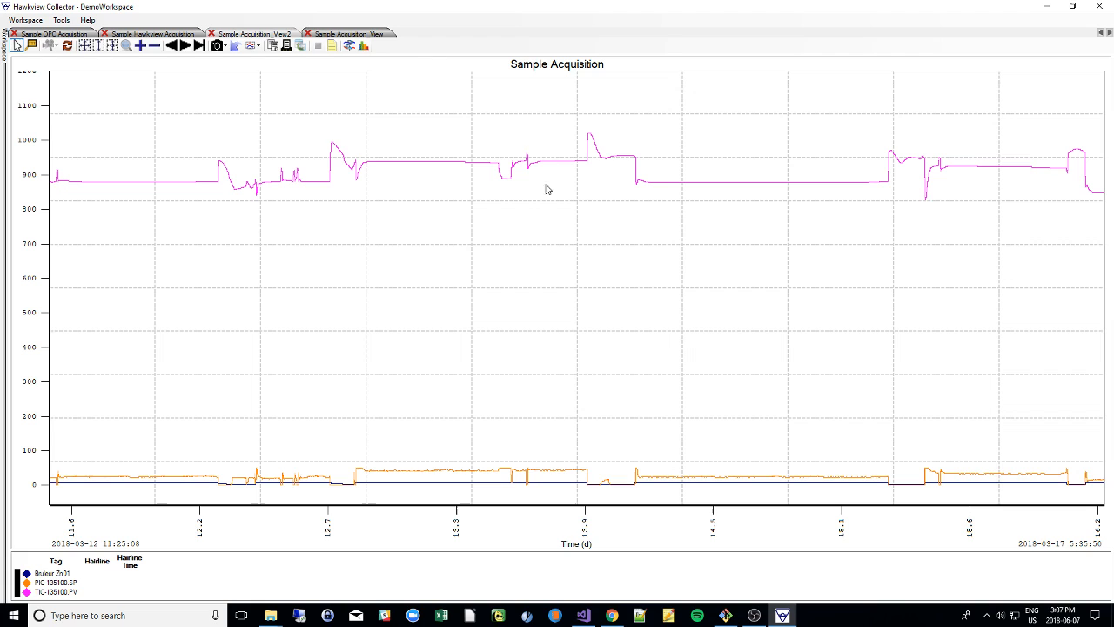
pyautogui.click(254, 46)
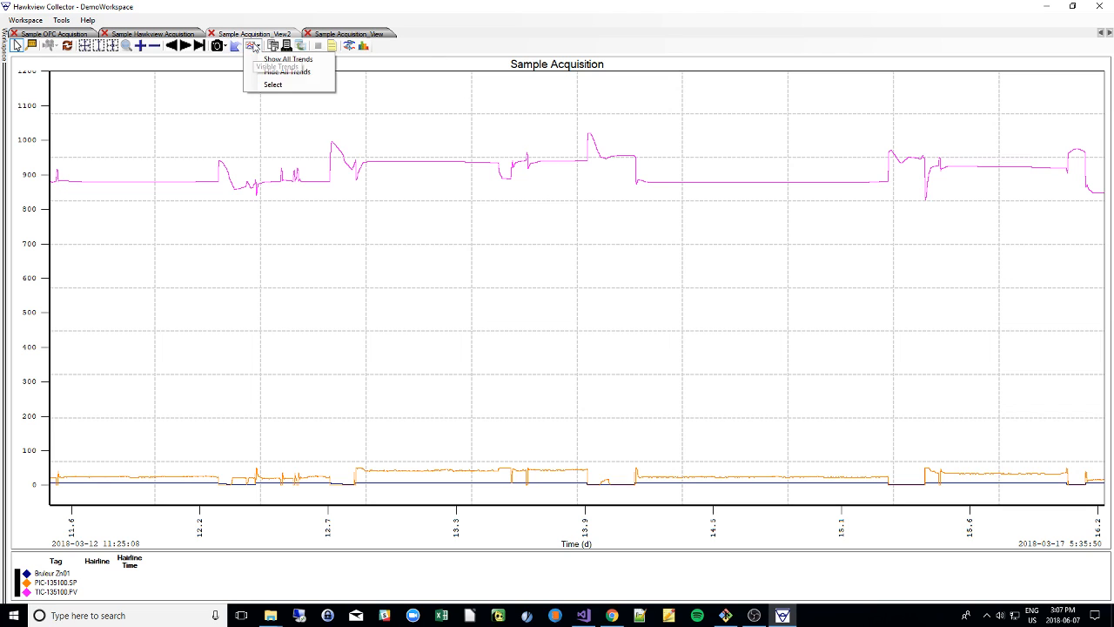
pyautogui.click(252, 45)
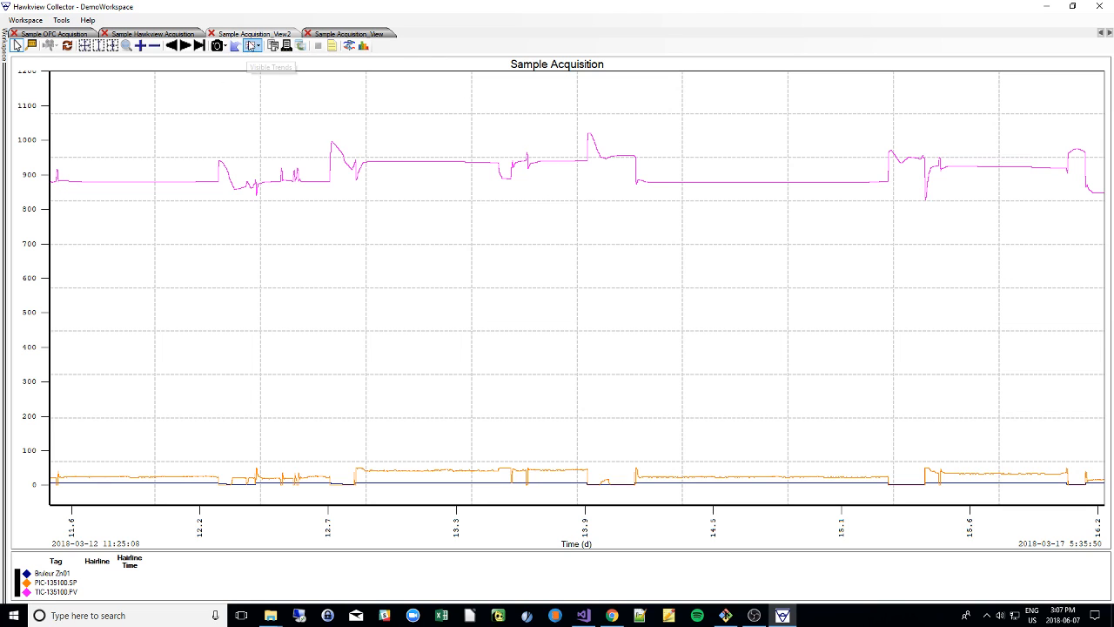
pyautogui.click(254, 46)
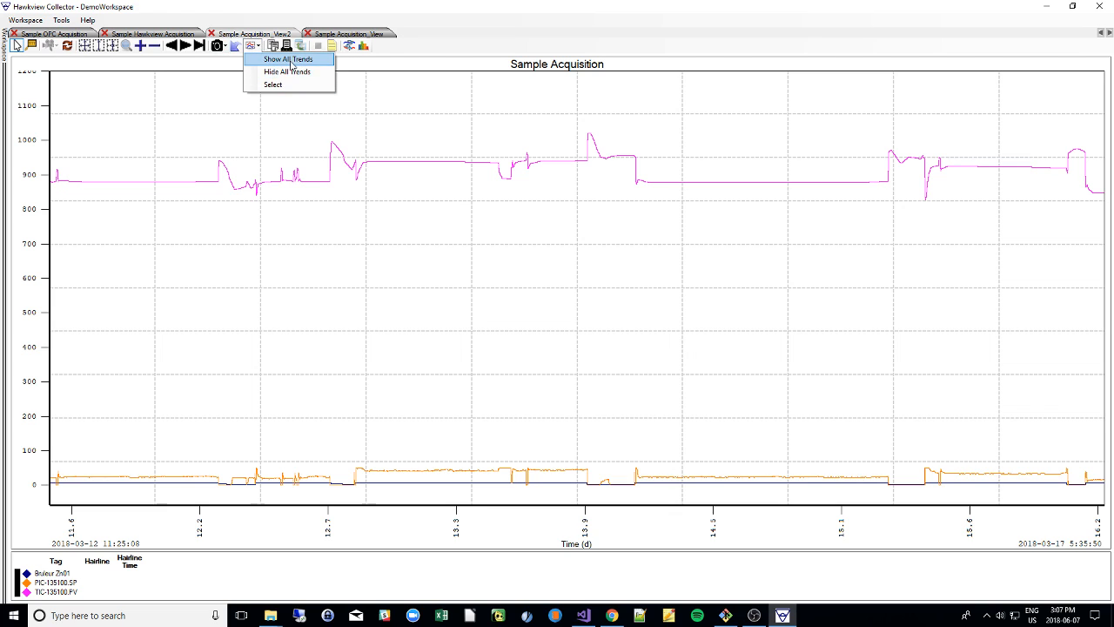
pyautogui.click(291, 62)
pyautogui.click(253, 45)
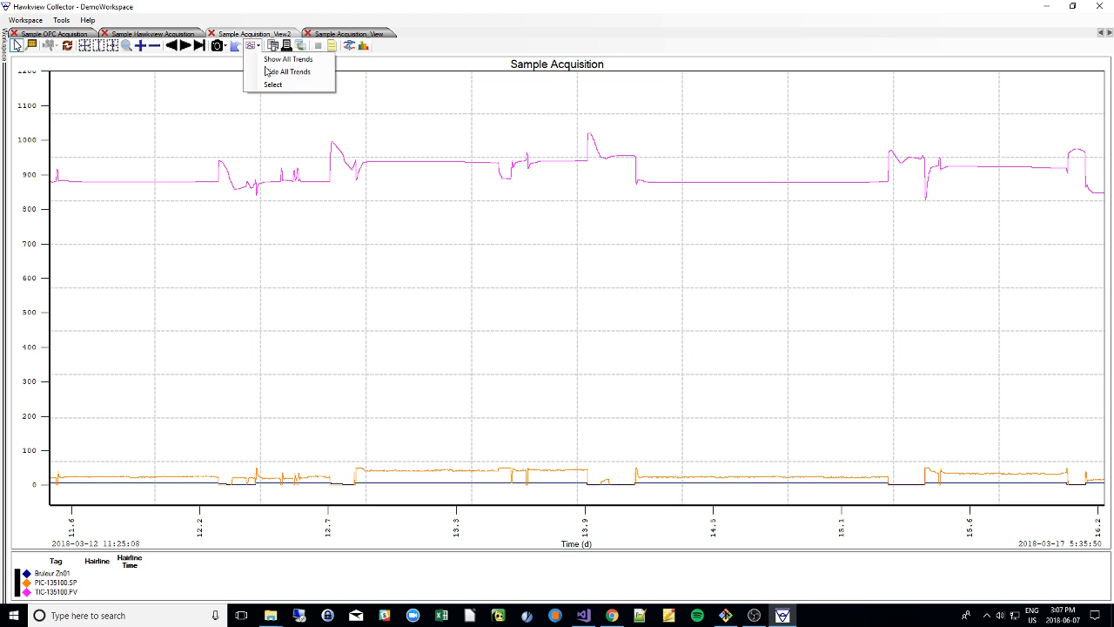
pyautogui.click(273, 82)
pyautogui.click(253, 46)
pyautogui.click(262, 61)
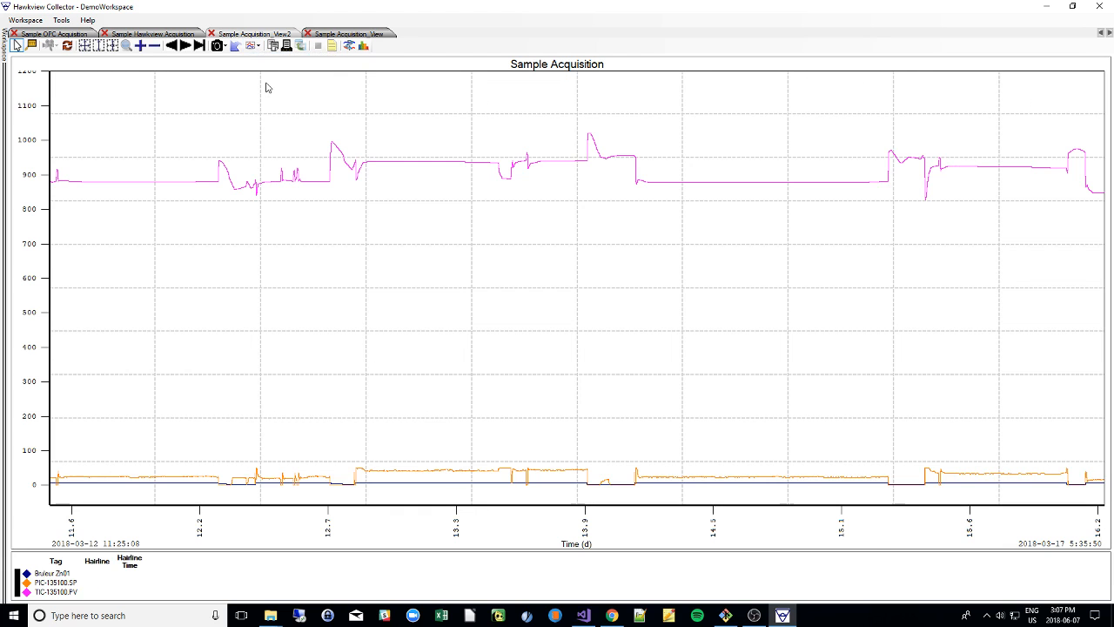
pyautogui.click(253, 45)
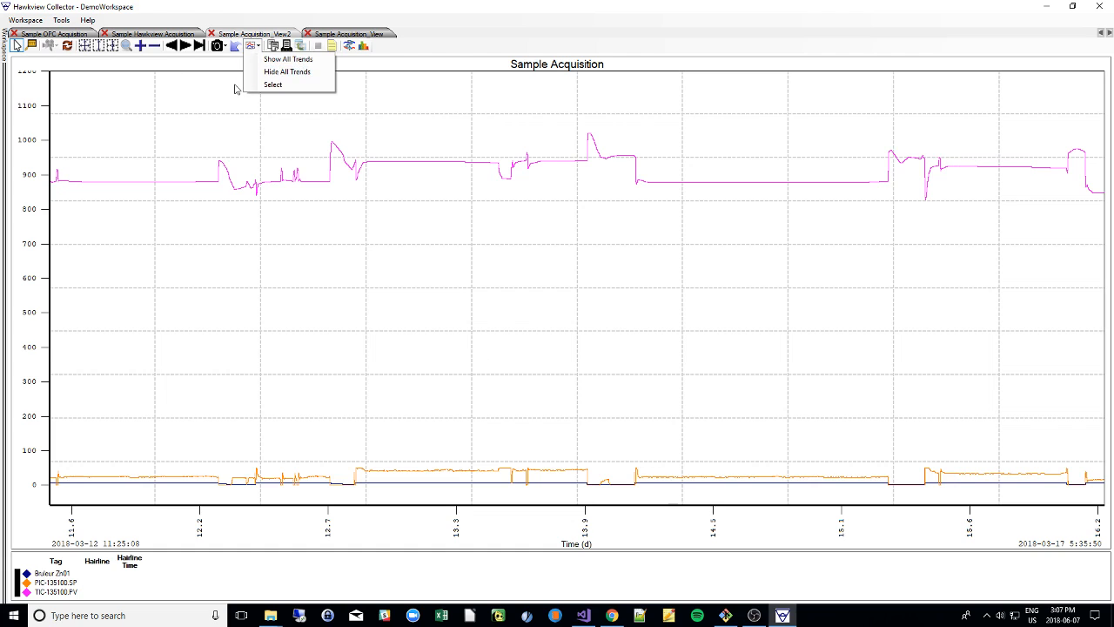
pyautogui.rightClick(332, 157)
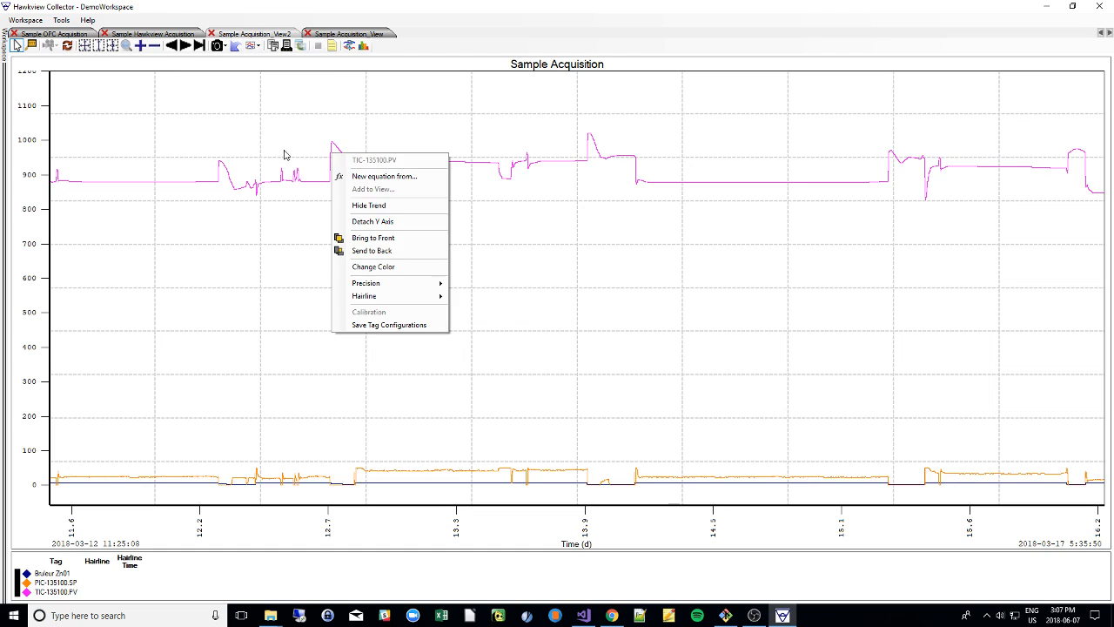
pyautogui.click(290, 159)
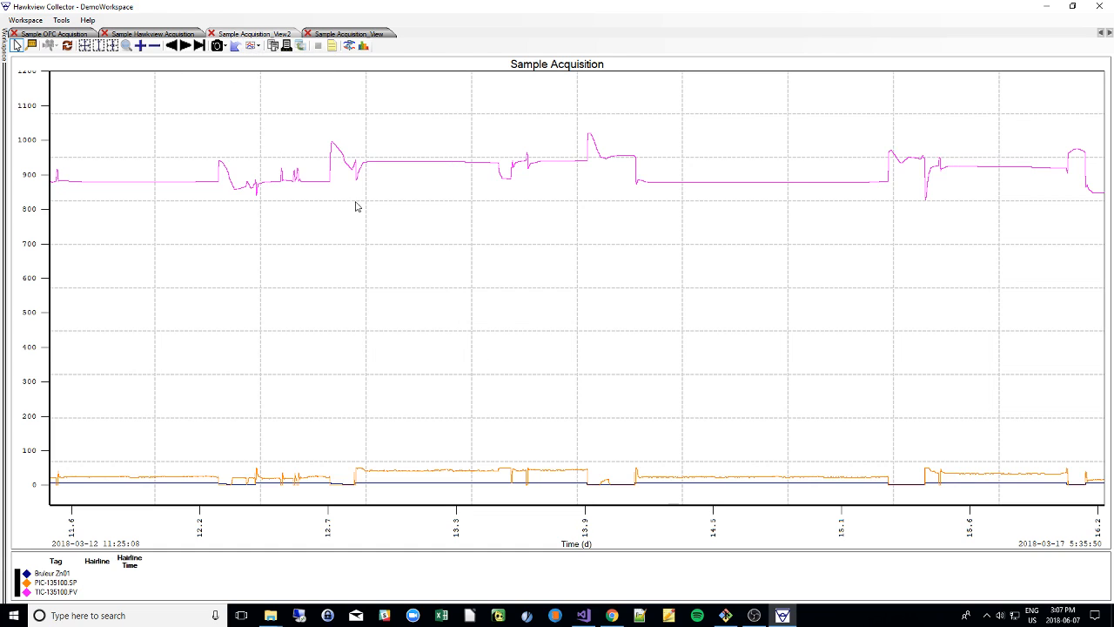
# Step: Hide the PIC-135100.SP trend, and restore it by showing all trends
pyautogui.rightClick(372, 476)
pyautogui.click(396, 475)
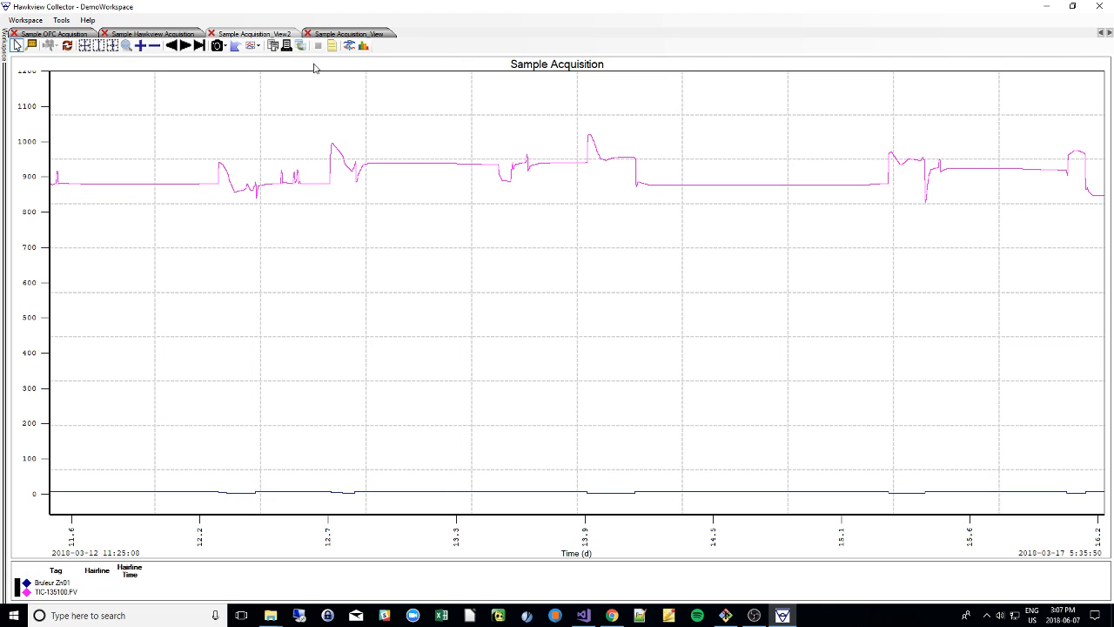
pyautogui.click(252, 45)
pyautogui.click(278, 63)
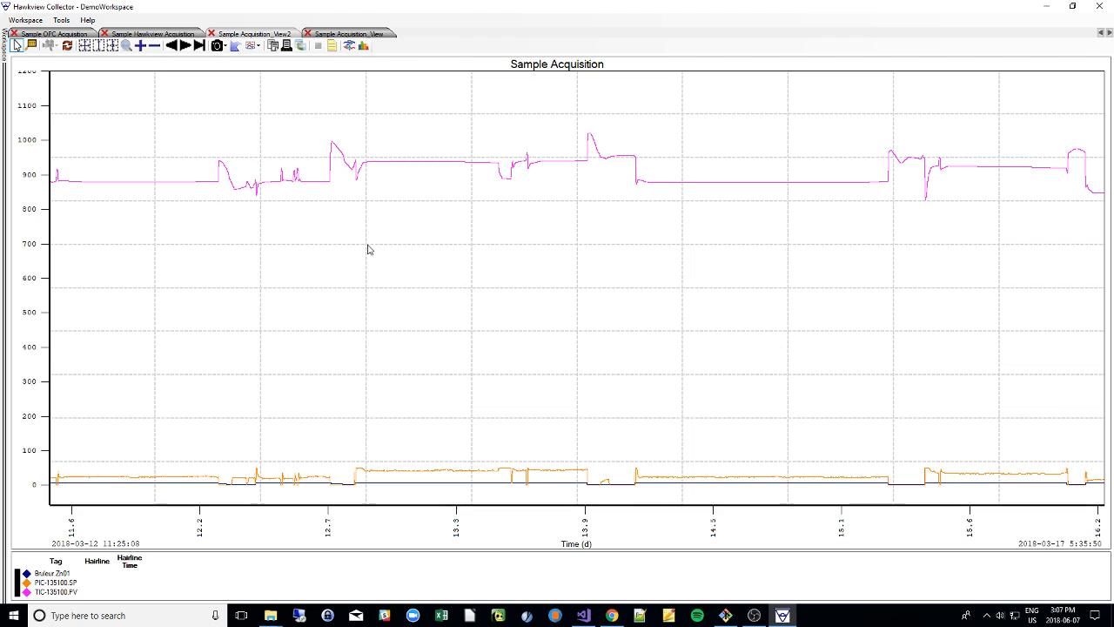
# Step: Open the list for selecting visible trends and toggle the visibility of TIC-135100.PV and Bruleur Zn01
pyautogui.click(253, 45)
pyautogui.click(273, 85)
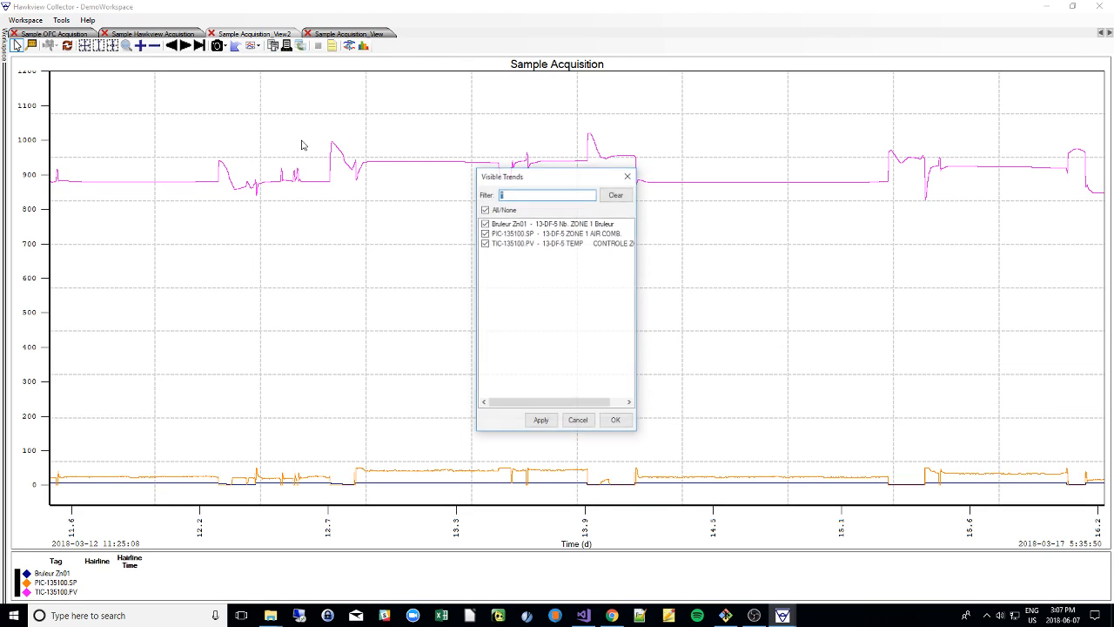
pyautogui.moveTo(557, 180); pyautogui.dragTo(162, 190)
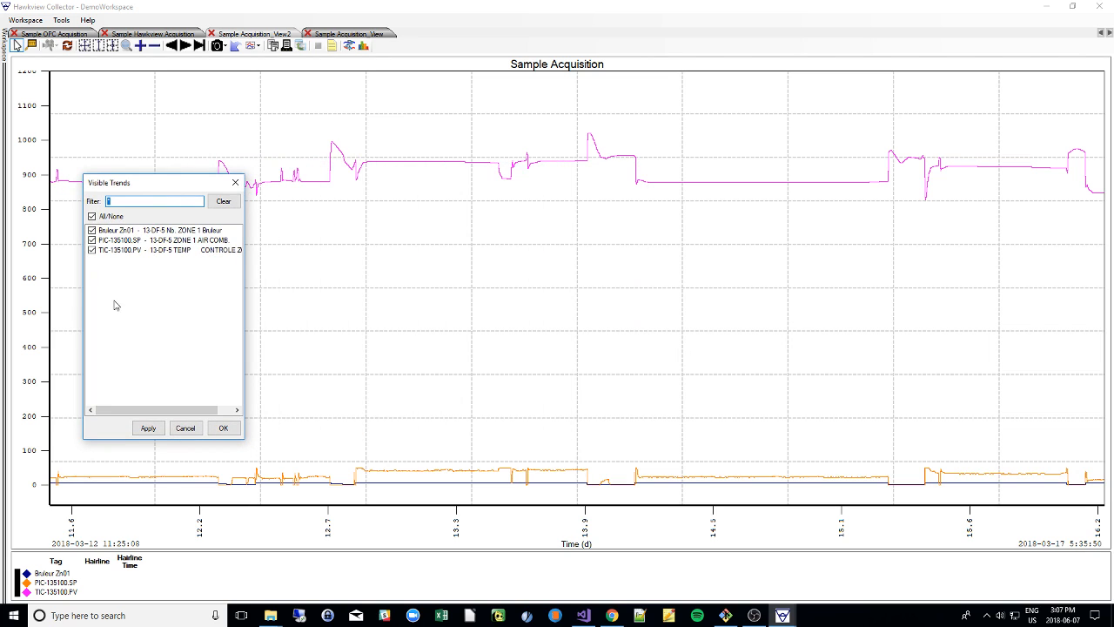
pyautogui.click(91, 250)
pyautogui.click(91, 229)
pyautogui.click(223, 427)
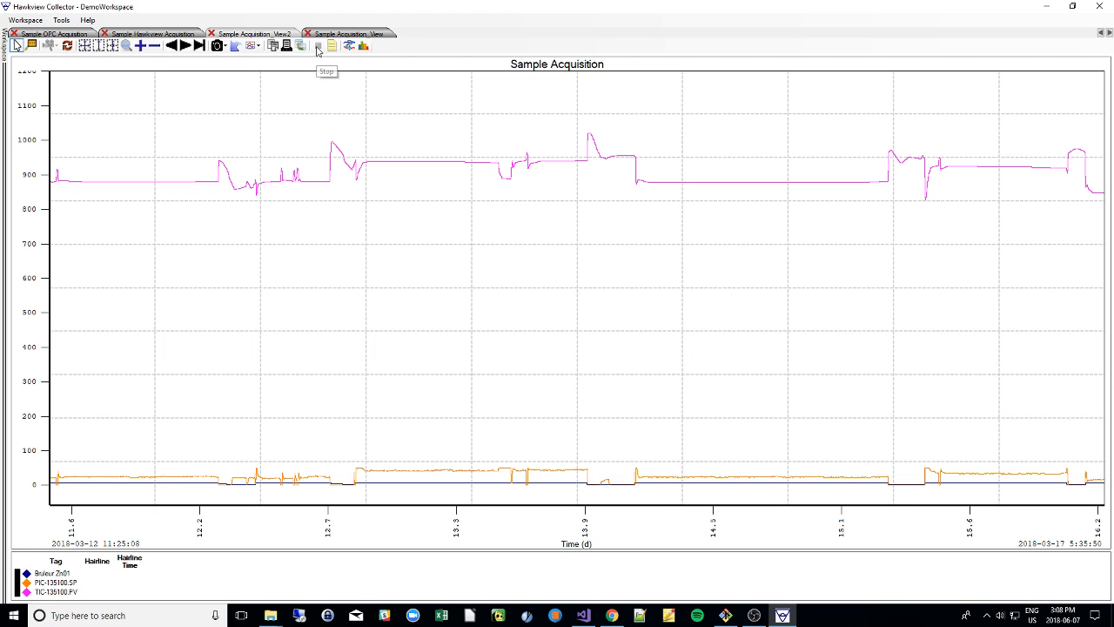
# Step: Switch to Sample Hawkview Acquisition and review its acquisition properties
pyautogui.click(318, 46)
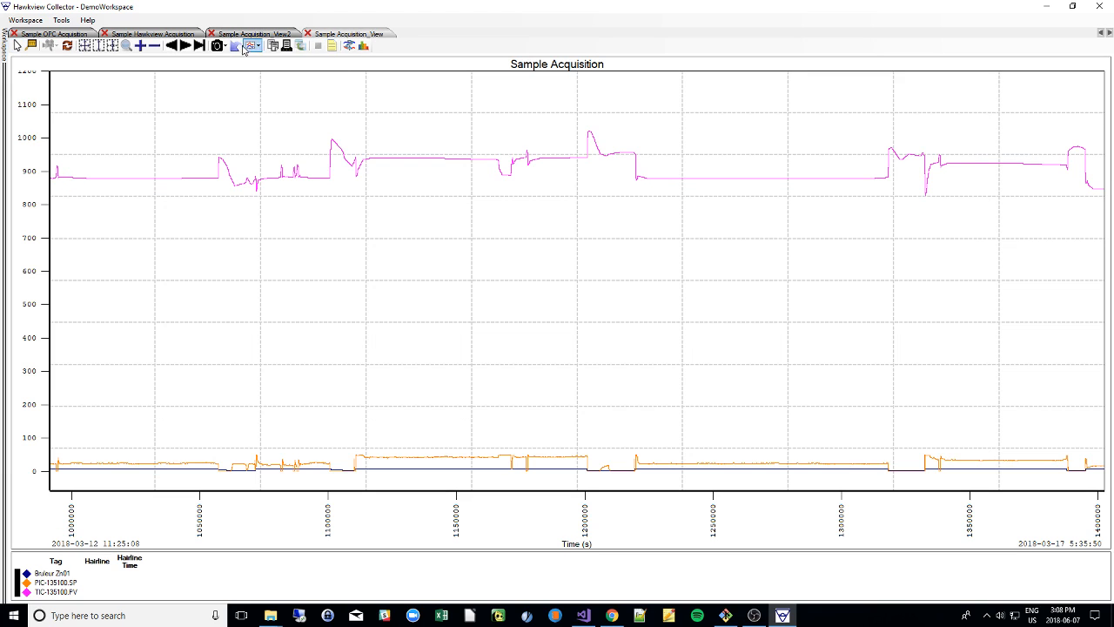
pyautogui.click(138, 35)
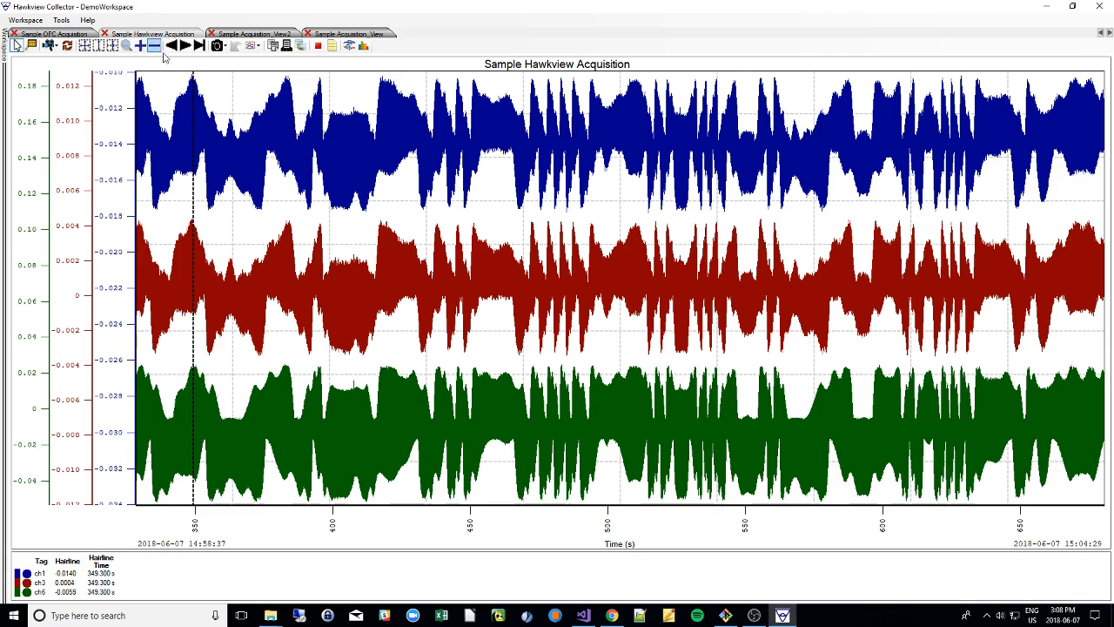
pyautogui.click(332, 49)
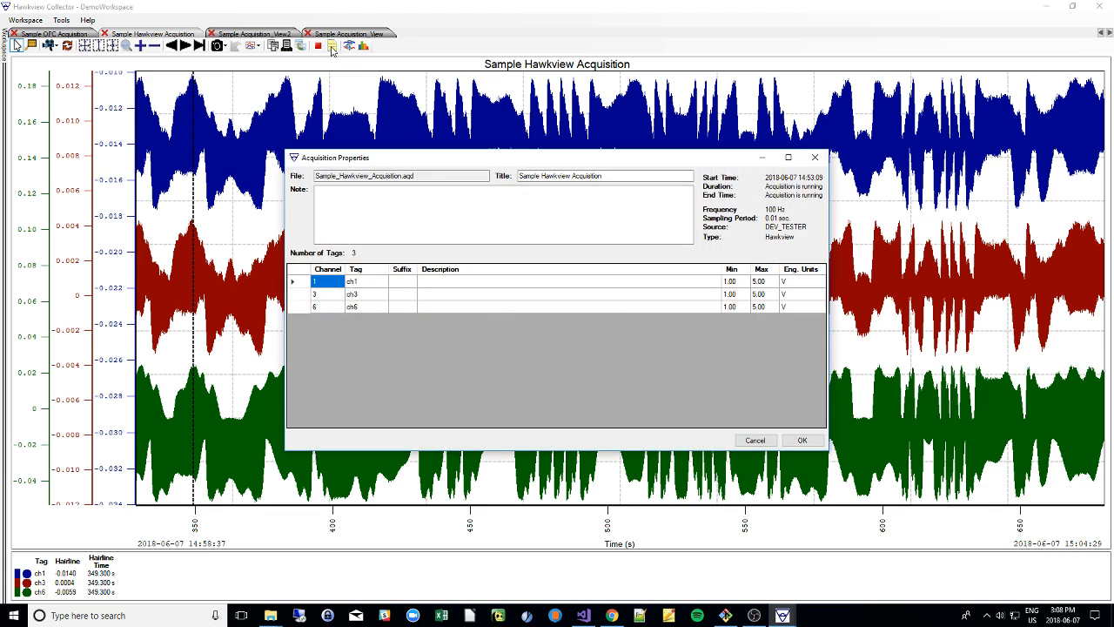
pyautogui.click(815, 157)
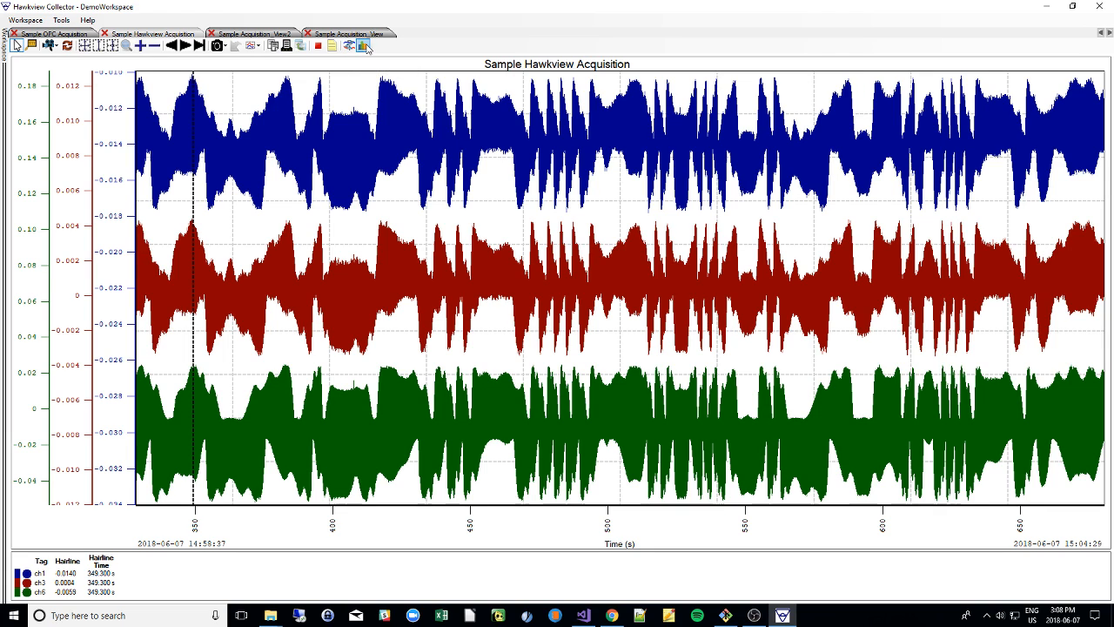
# Step: Display the statistics for the Sample Hawkview Acquisition channels, examine them beside the trends, and close them
pyautogui.click(365, 47)
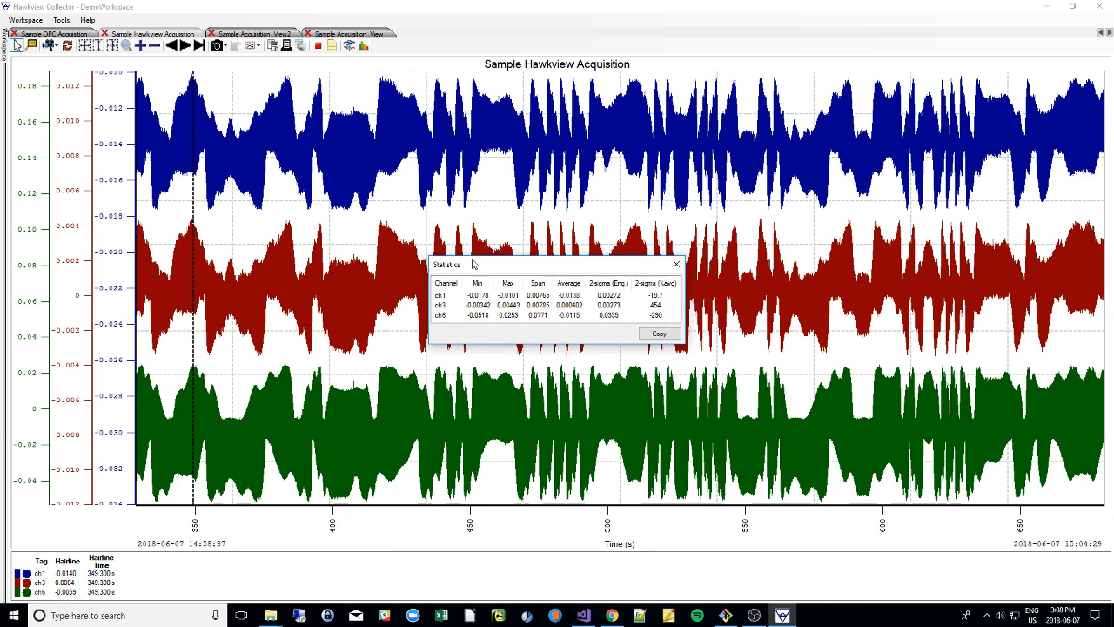
pyautogui.moveTo(476, 265); pyautogui.dragTo(372, 230)
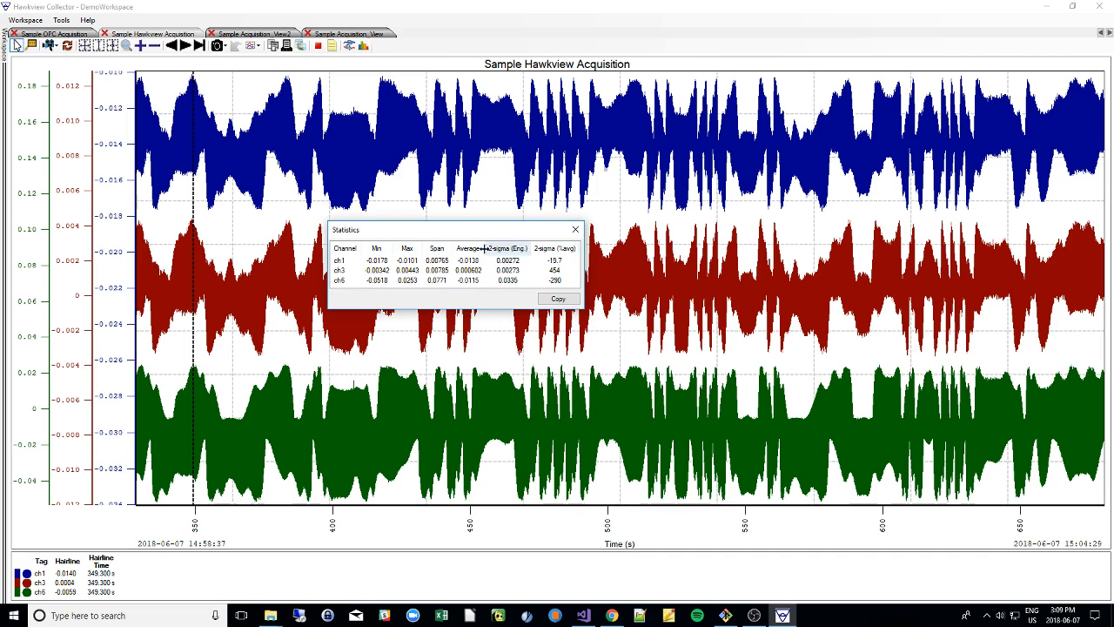
pyautogui.moveTo(475, 231); pyautogui.dragTo(483, 223)
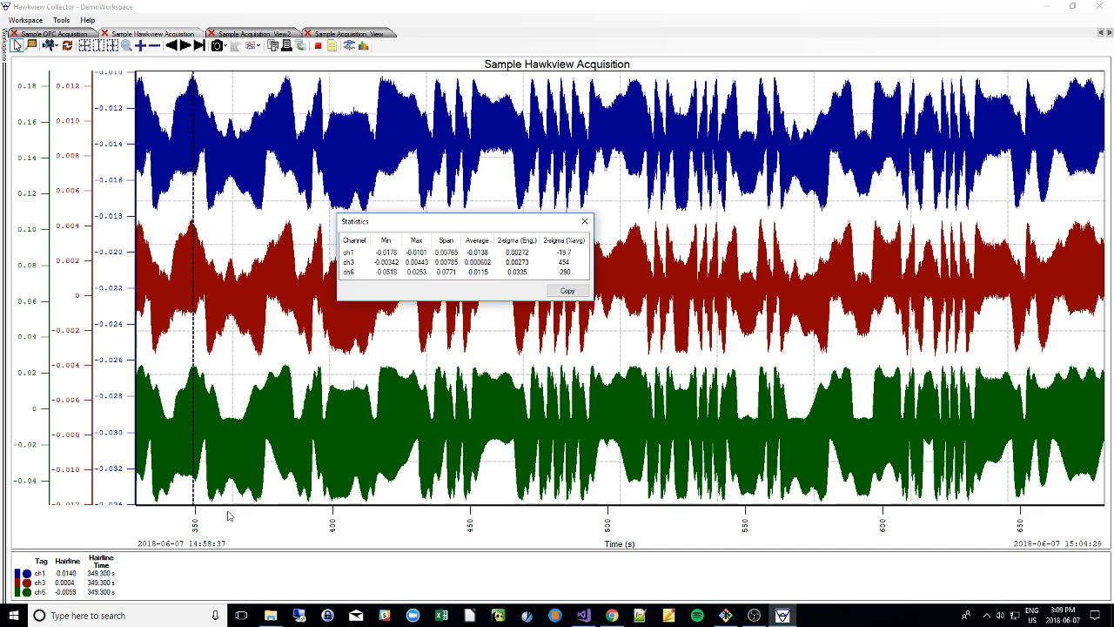
pyautogui.click(583, 224)
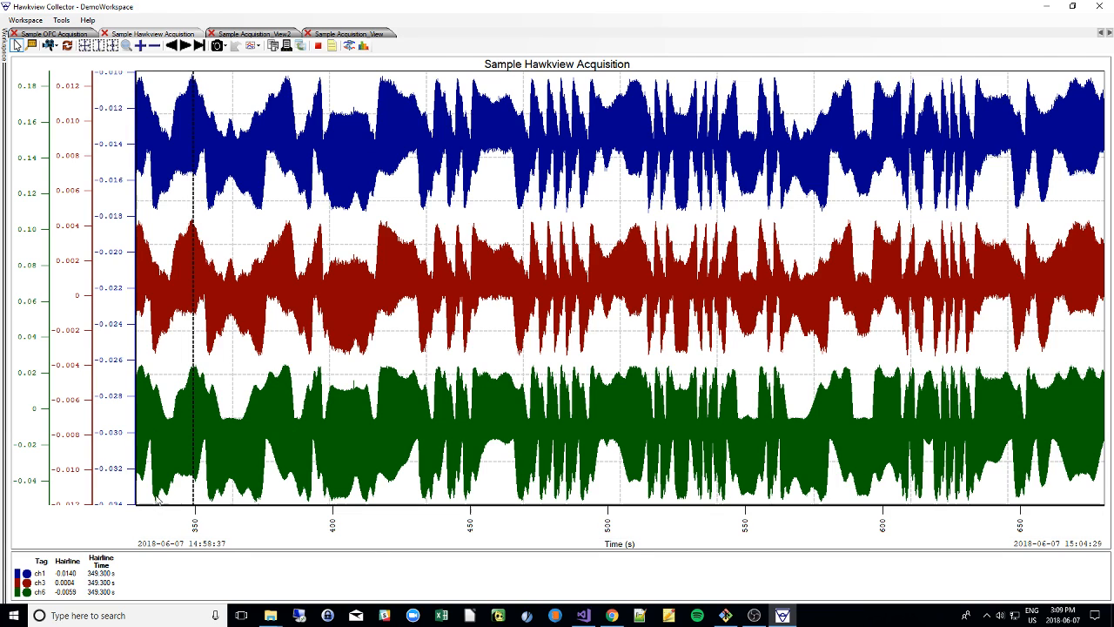
# Step: Examine the context options available for the ch1 trend on the plot and for its legend entry
pyautogui.rightClick(250, 165)
pyautogui.click(244, 162)
pyautogui.rightClick(257, 148)
pyautogui.click(235, 159)
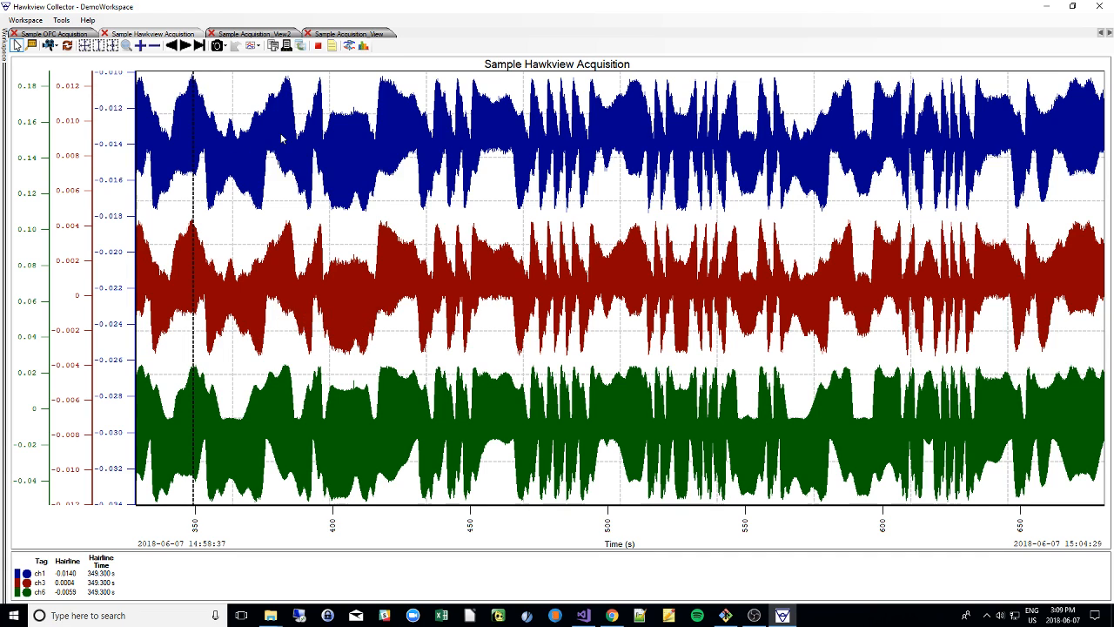
pyautogui.rightClick(281, 135)
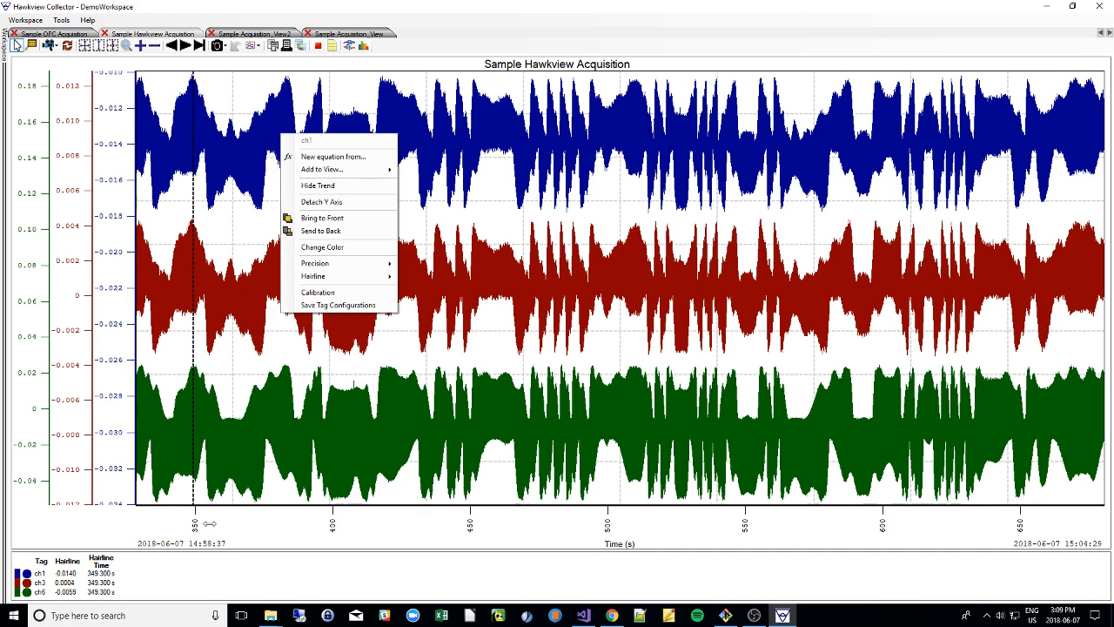
pyautogui.rightClick(69, 575)
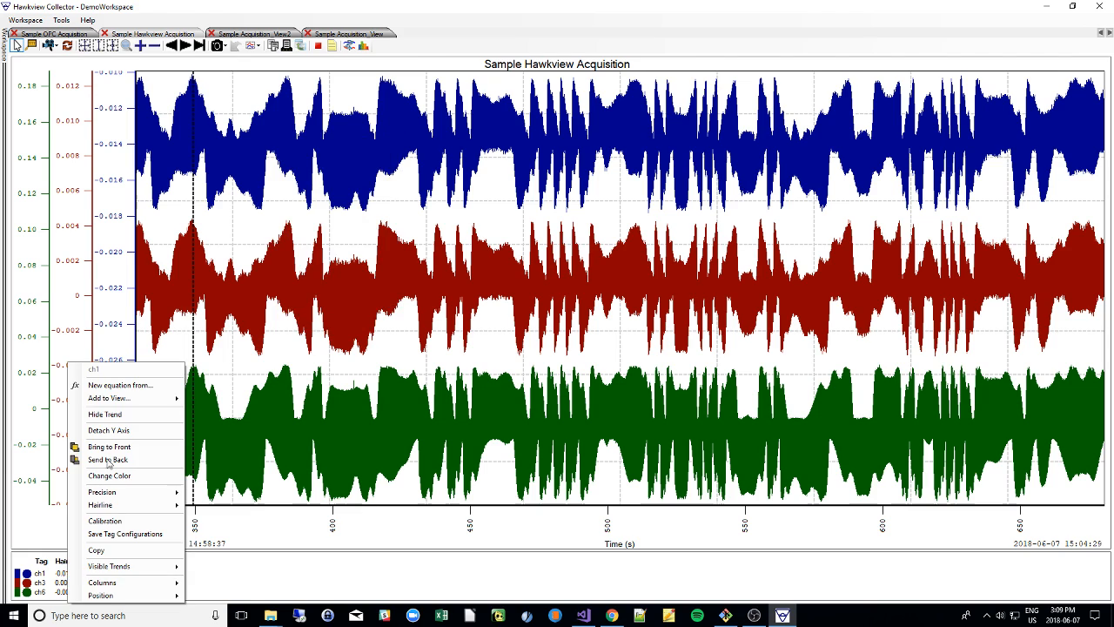
pyautogui.click(236, 308)
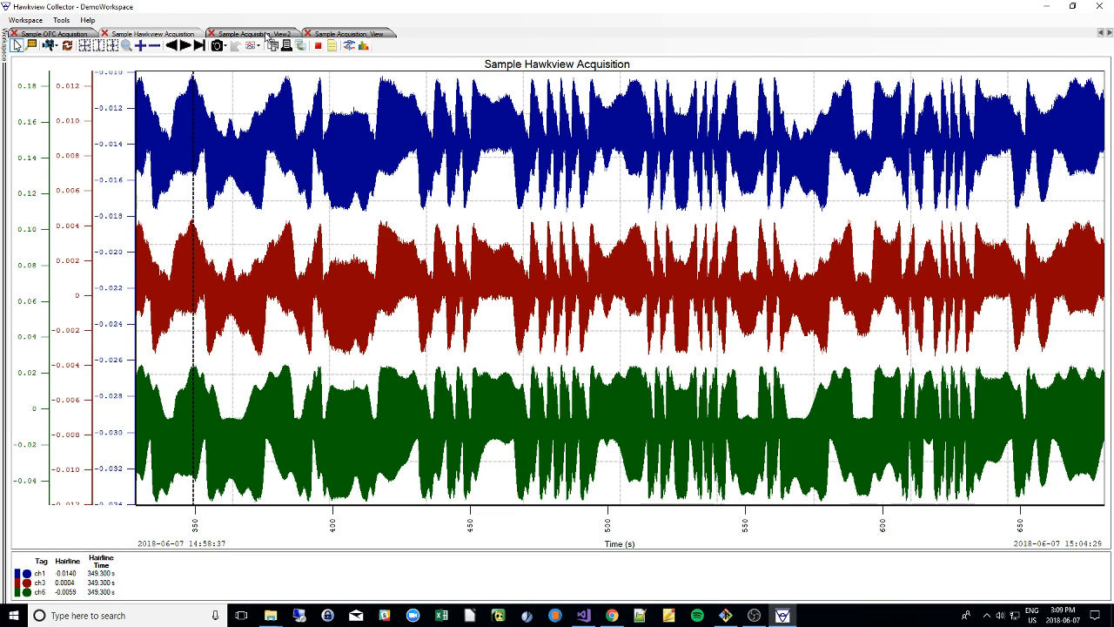
# Step: Open Sample Equation from the workspace's equations
pyautogui.click(364, 34)
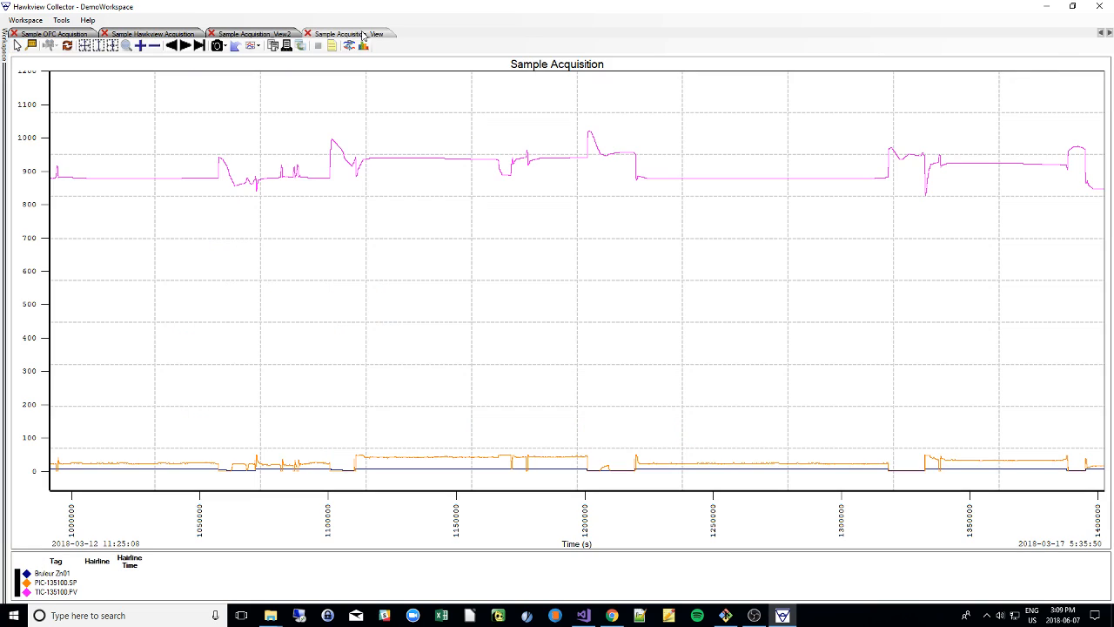
pyautogui.click(51, 35)
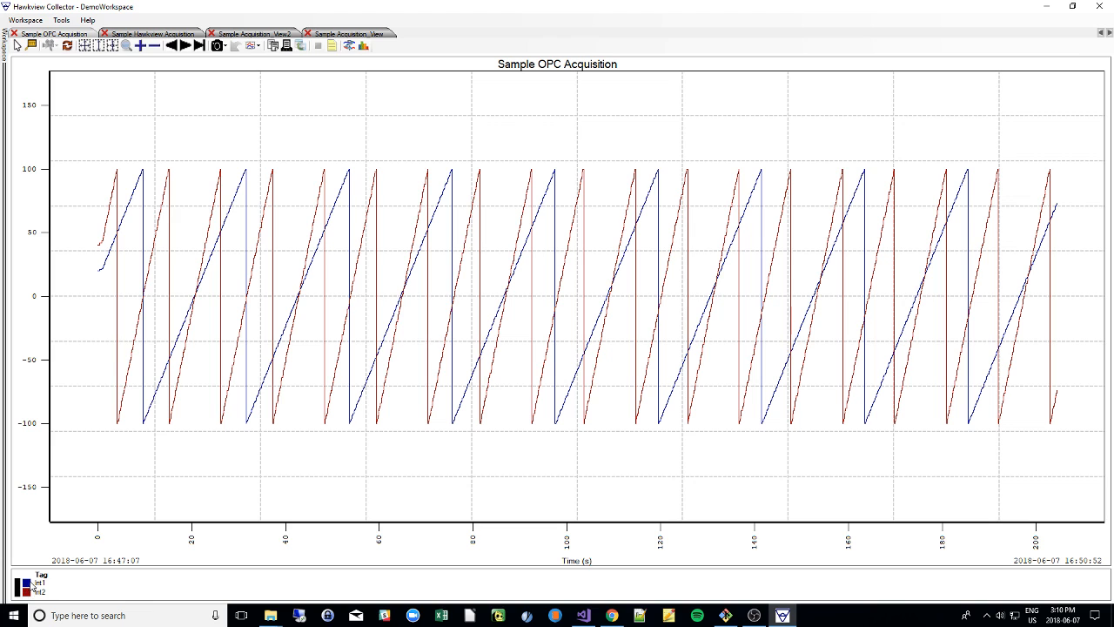
pyautogui.moveTo(5, 48)
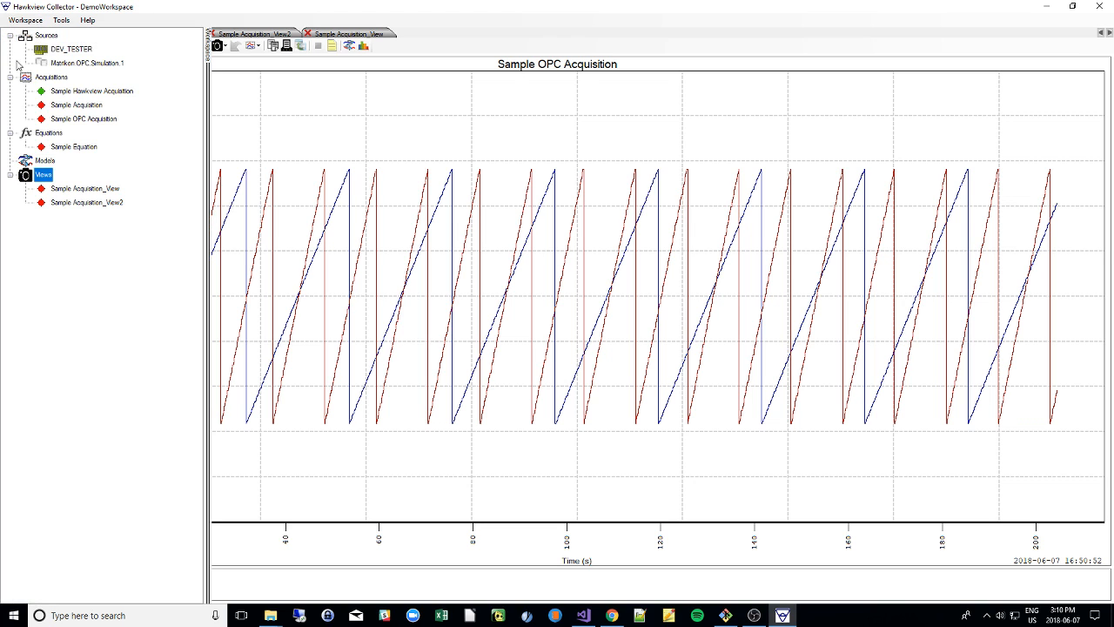
pyautogui.doubleClick(69, 147)
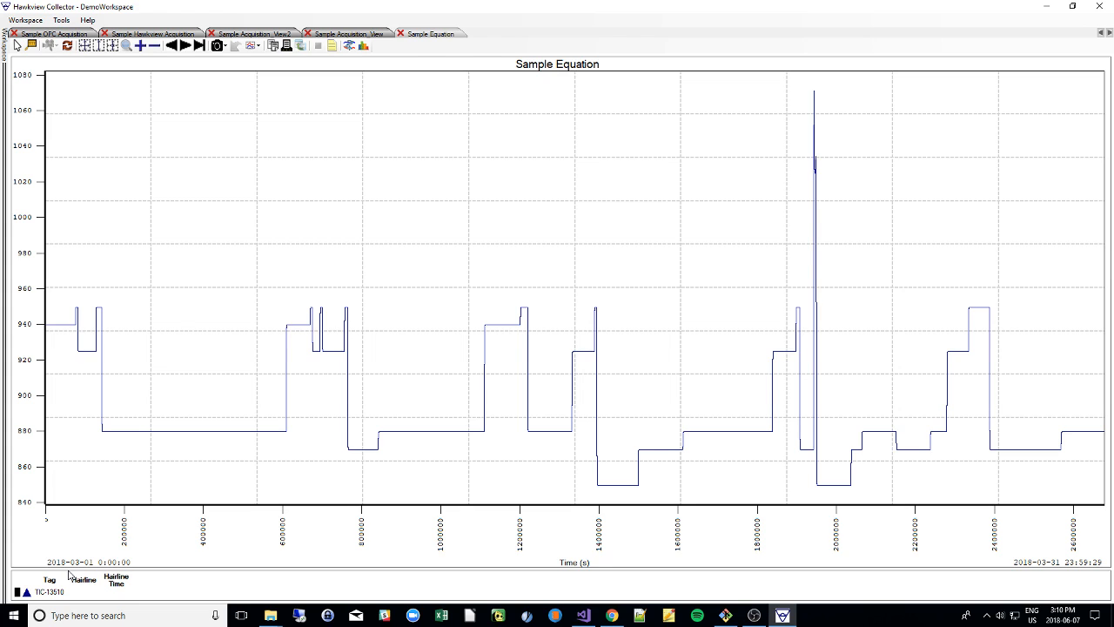
# Step: Add the Equation, Span, Units, Description, Suffix and Channel columns to the Sample Equation legend
pyautogui.rightClick(62, 592)
pyautogui.moveTo(82, 583)
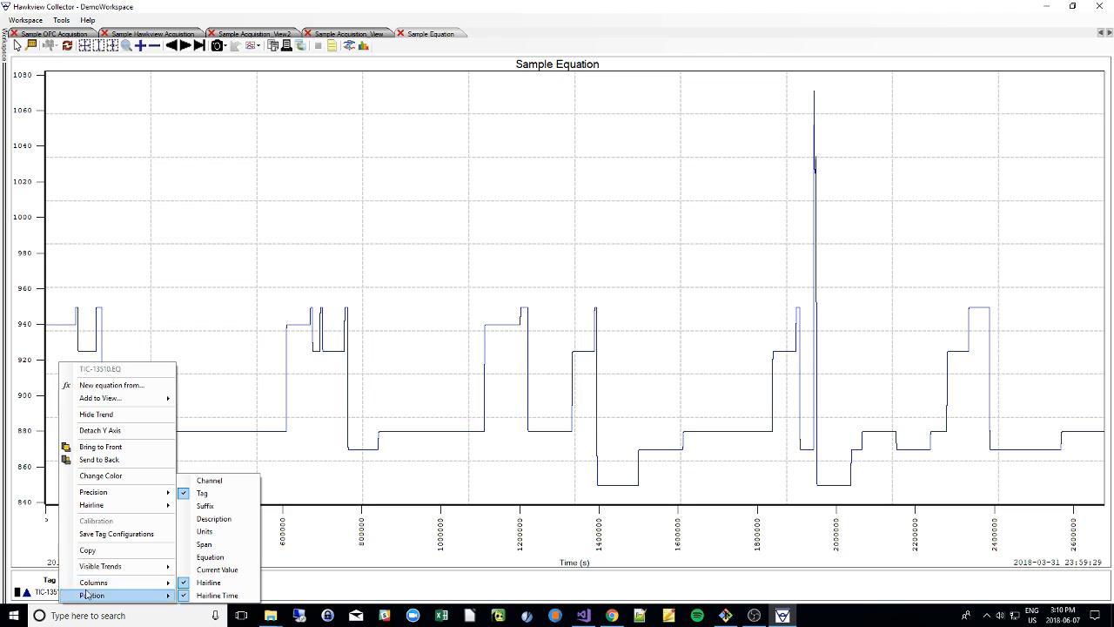
pyautogui.rightClick(50, 594)
pyautogui.rightClick(30, 582)
pyautogui.rightClick(87, 593)
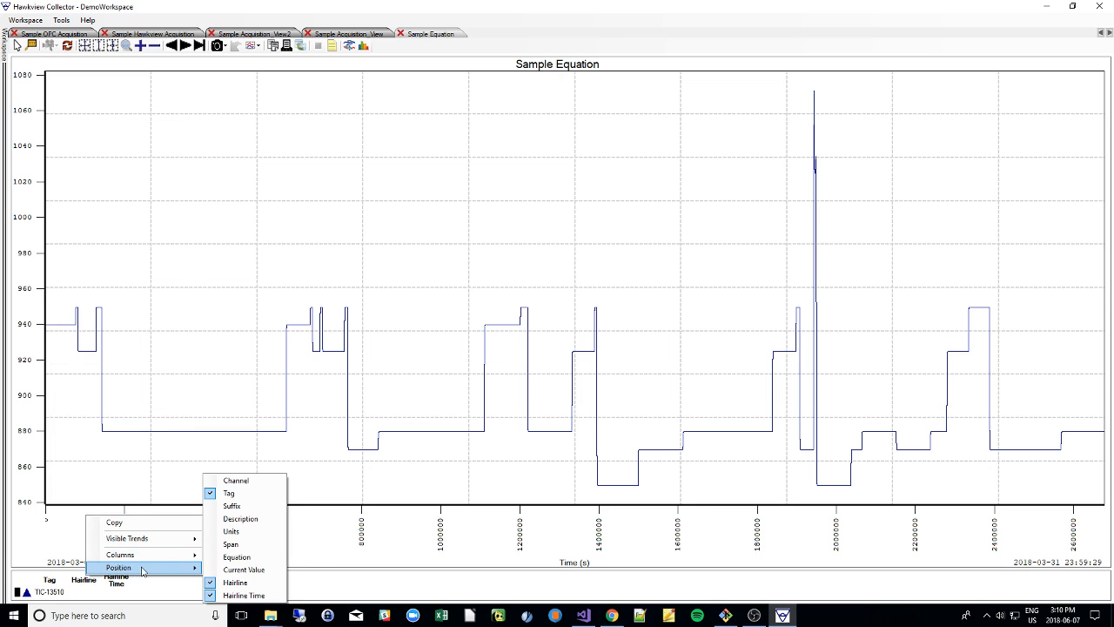
pyautogui.moveTo(144, 571)
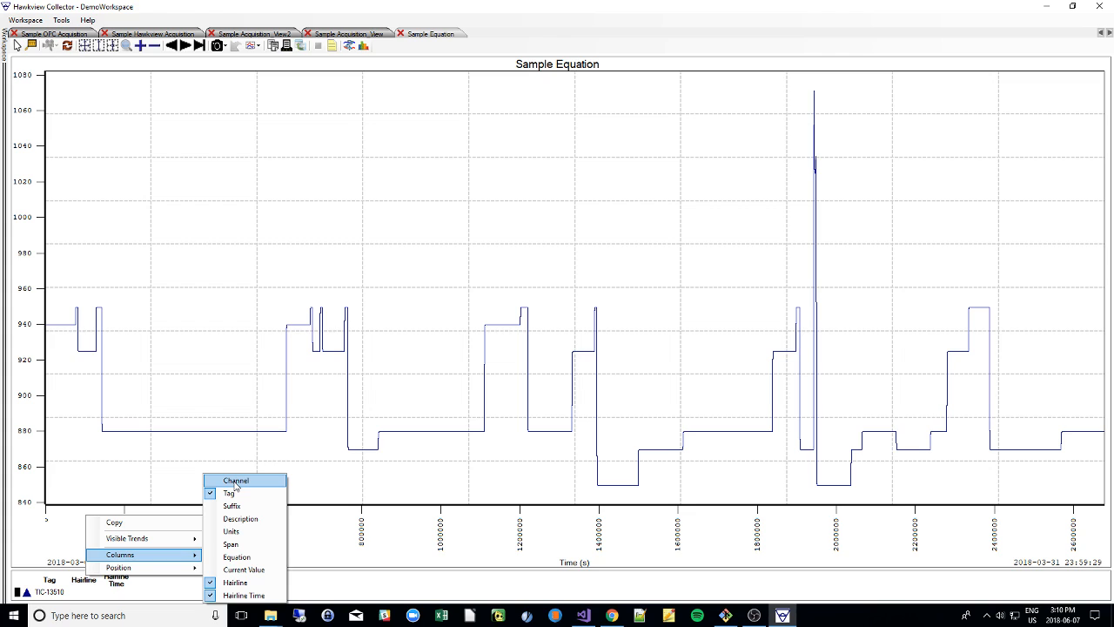
pyautogui.click(234, 558)
pyautogui.click(230, 544)
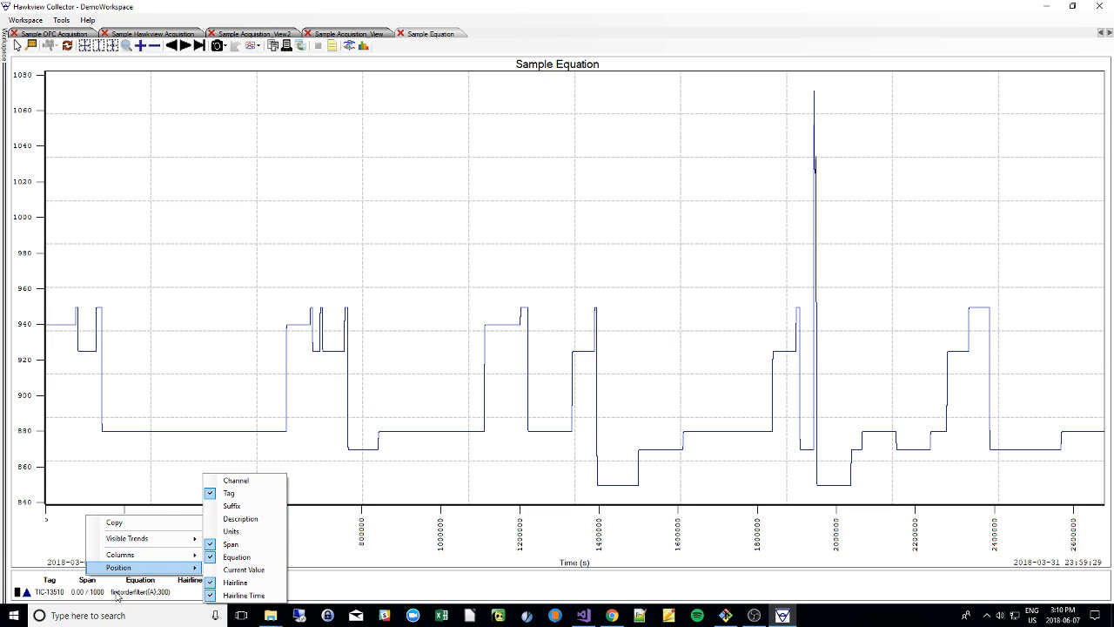
pyautogui.click(232, 531)
pyautogui.click(240, 519)
pyautogui.click(232, 506)
pyautogui.click(235, 481)
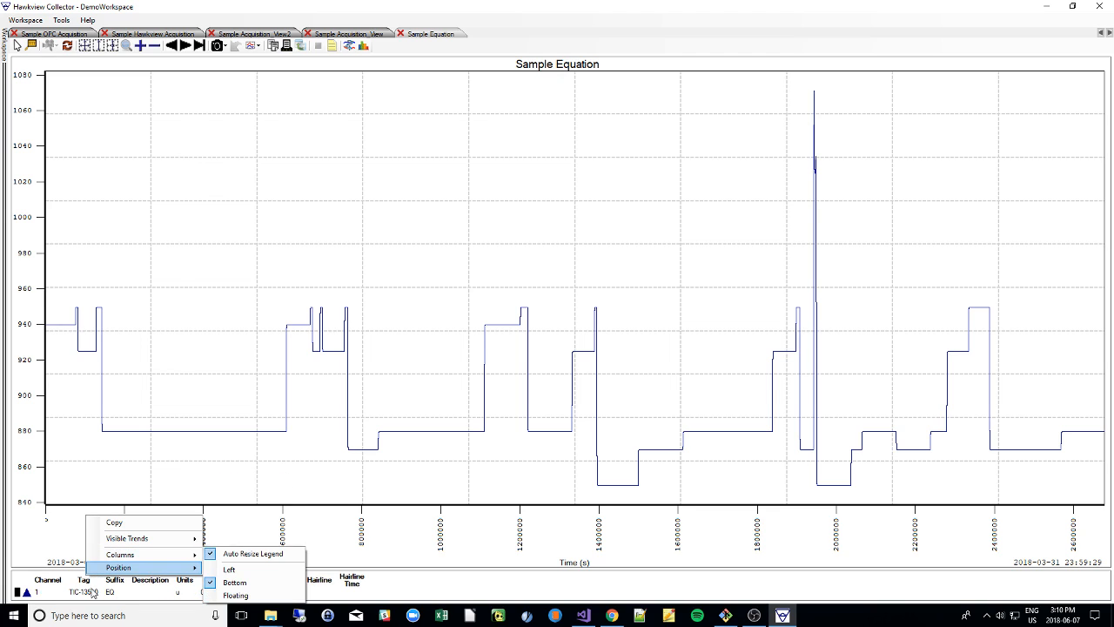
pyautogui.click(48, 585)
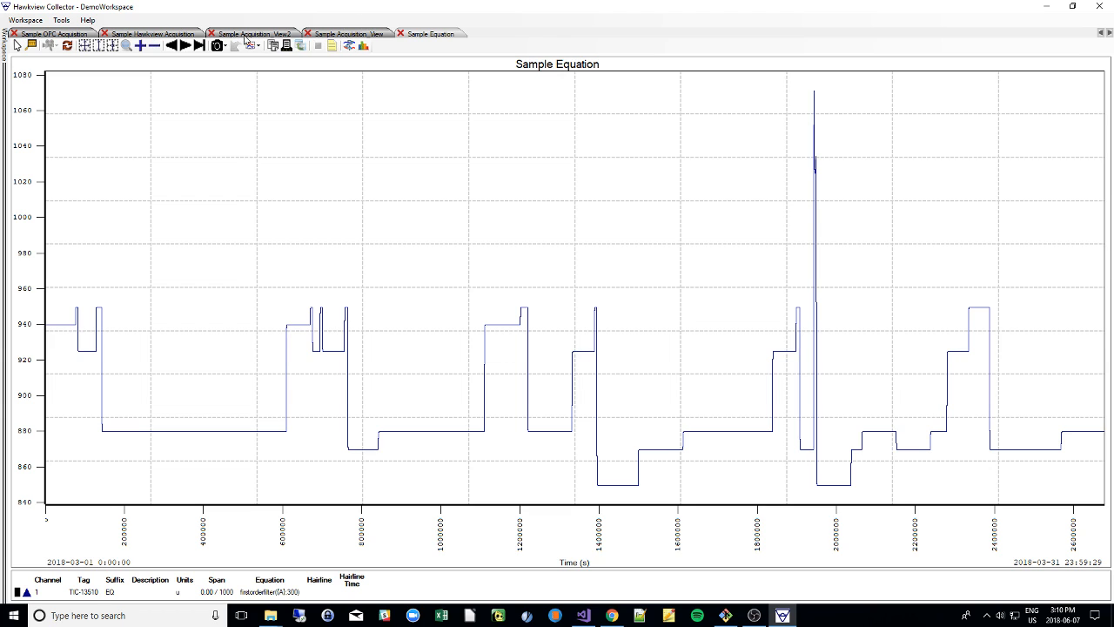
# Step: Add the Current Value column to the Sample Hawkview Acquisition legend
pyautogui.click(166, 34)
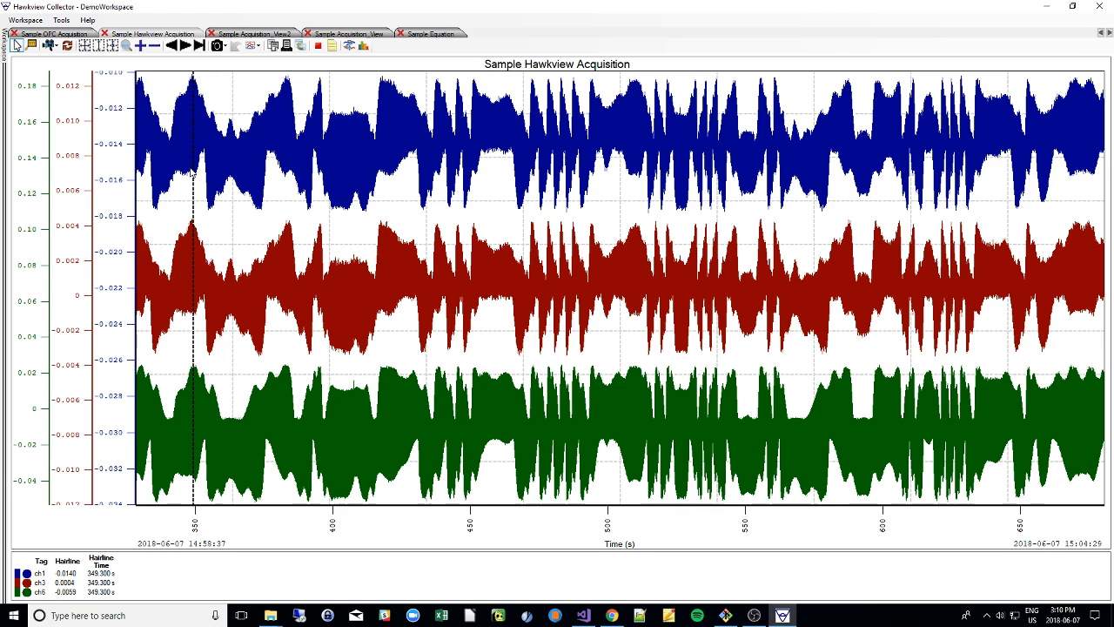
pyautogui.rightClick(102, 568)
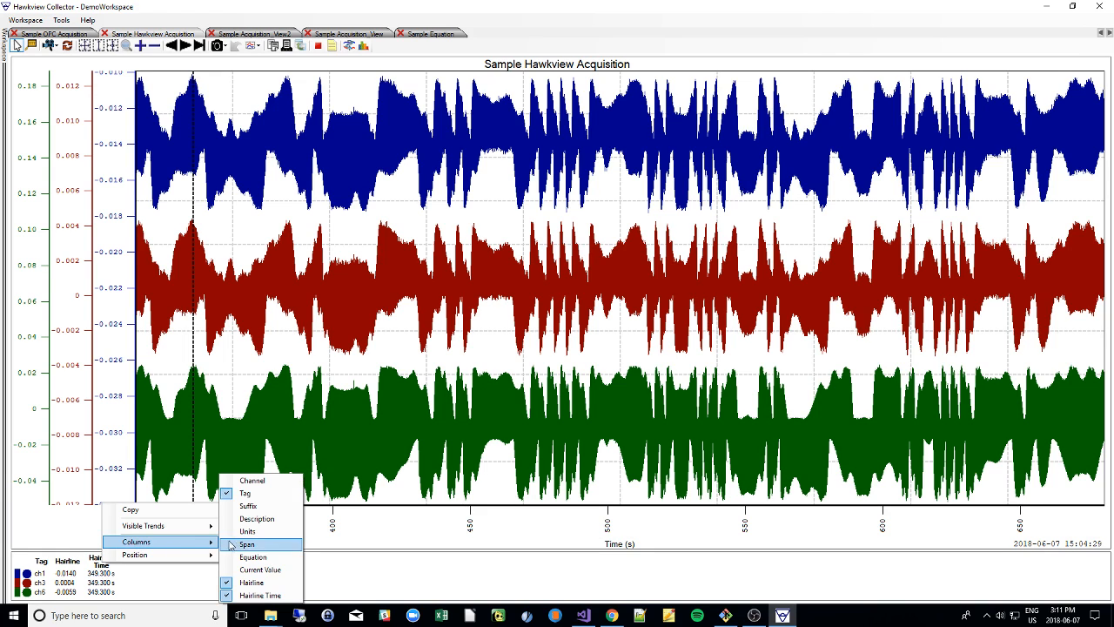
pyautogui.click(252, 570)
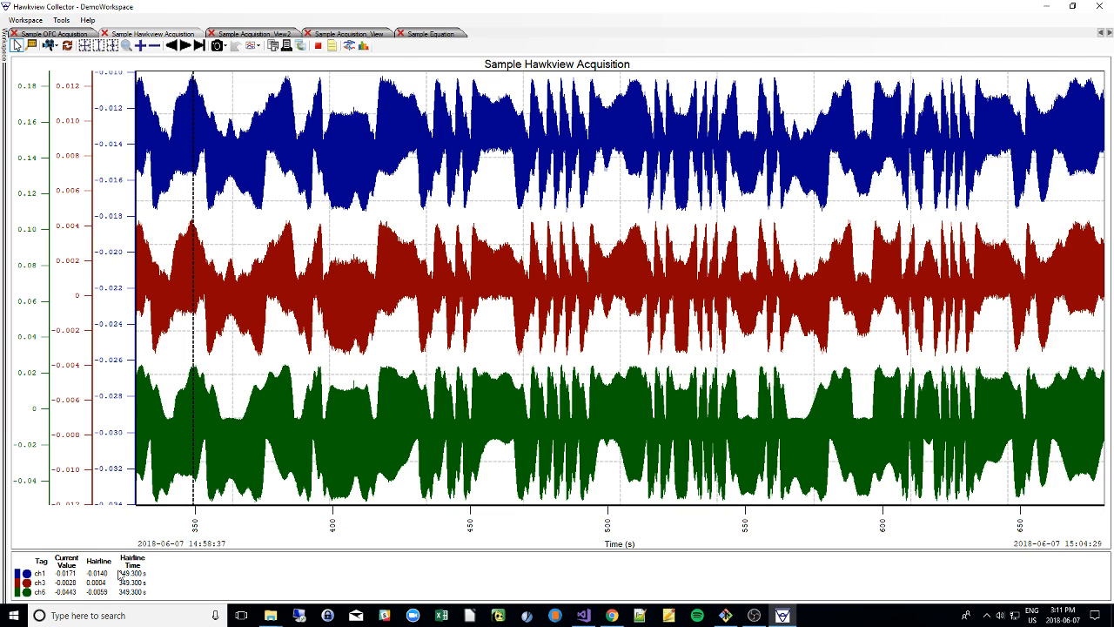
# Step: Use Save Tag Configurations on the ch3 trend to view the channels in the Tag Database Manager, and close it
pyautogui.rightClick(64, 578)
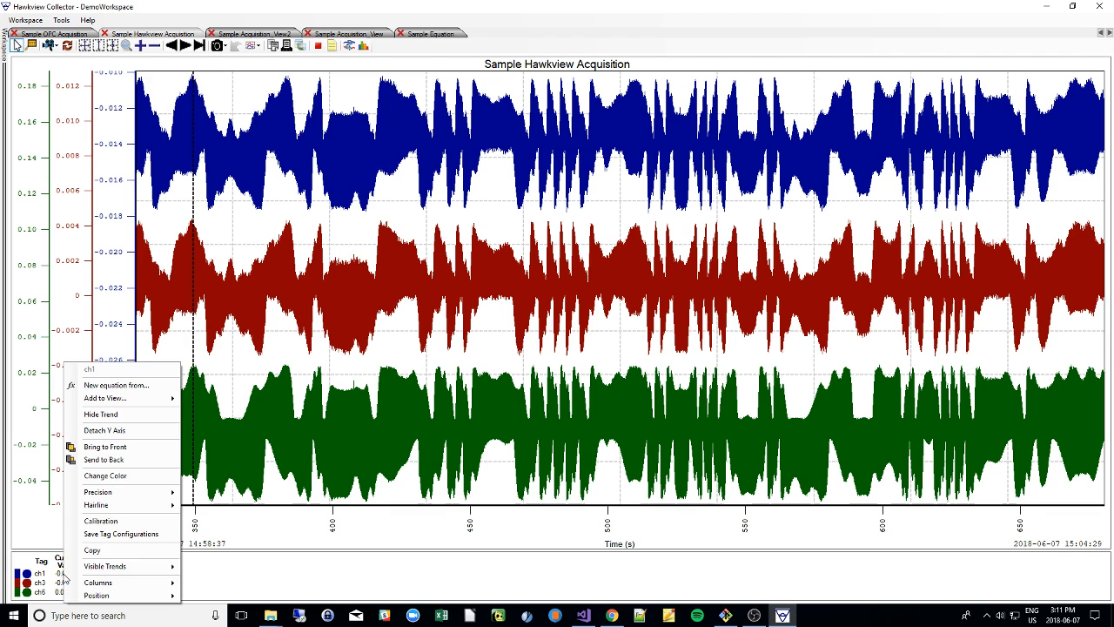
pyautogui.rightClick(302, 297)
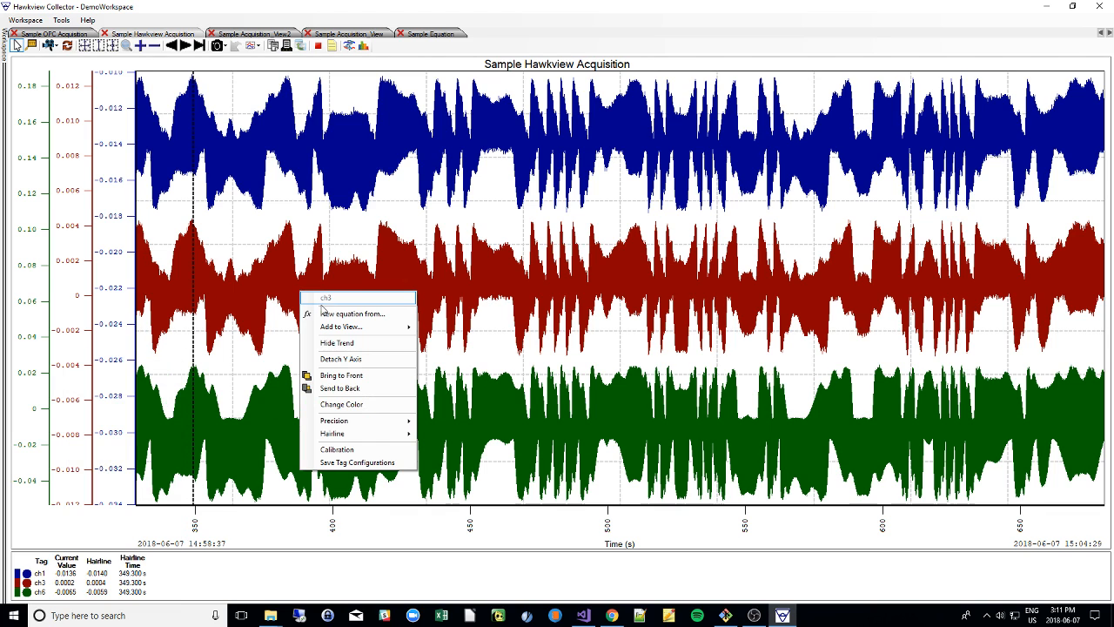
pyautogui.click(336, 463)
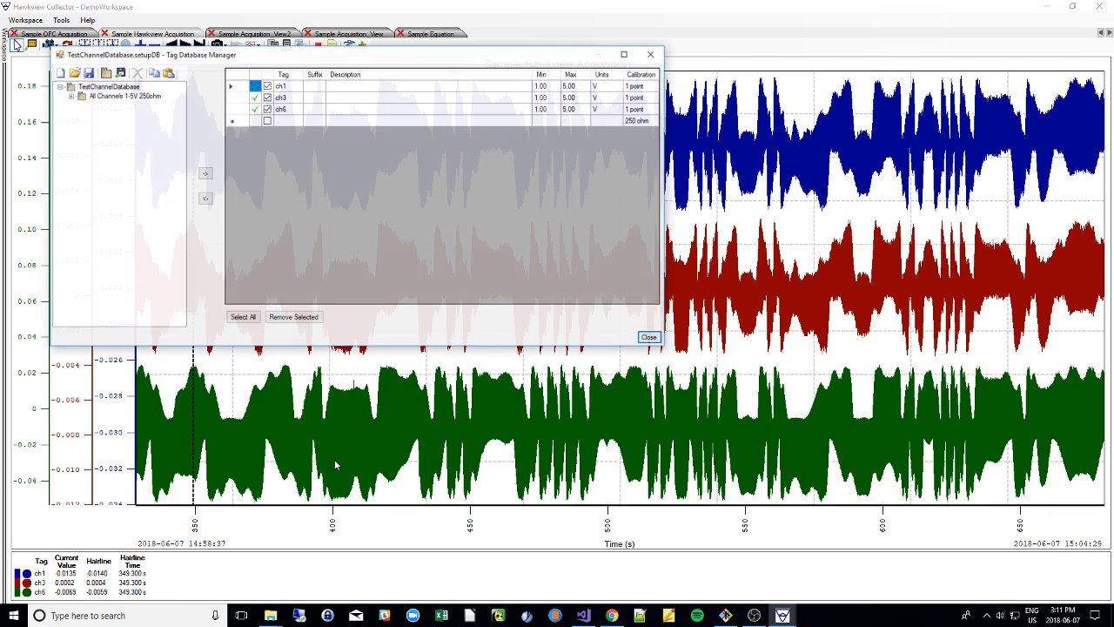
pyautogui.click(652, 54)
# Step: Examine the calibration settings of the ch3 trend and cancel without applying anything
pyautogui.rightClick(359, 302)
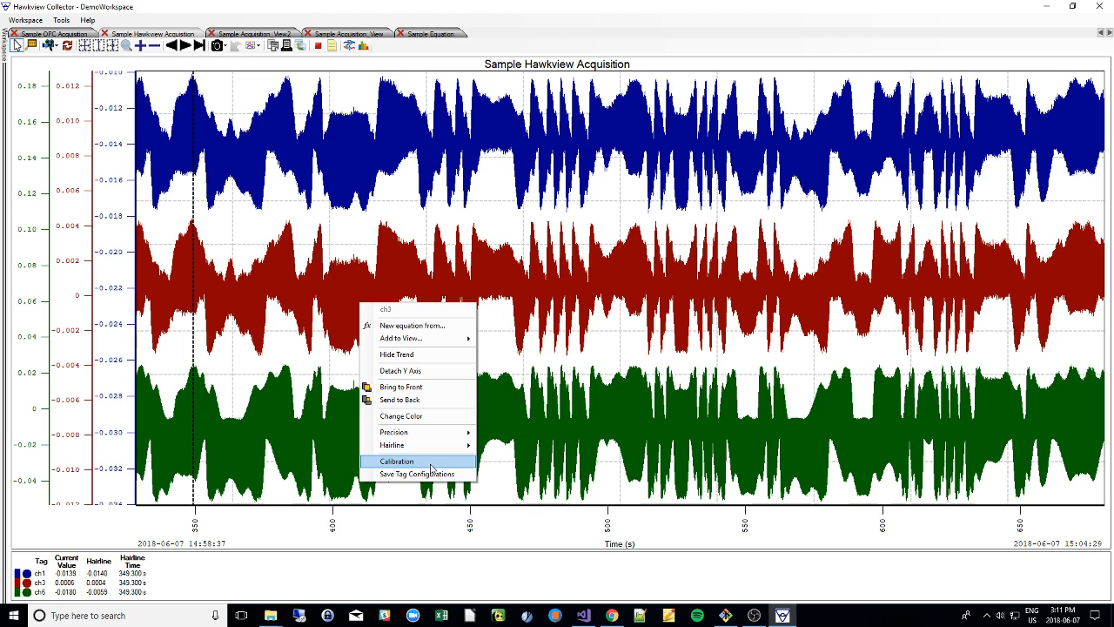
pyautogui.click(430, 464)
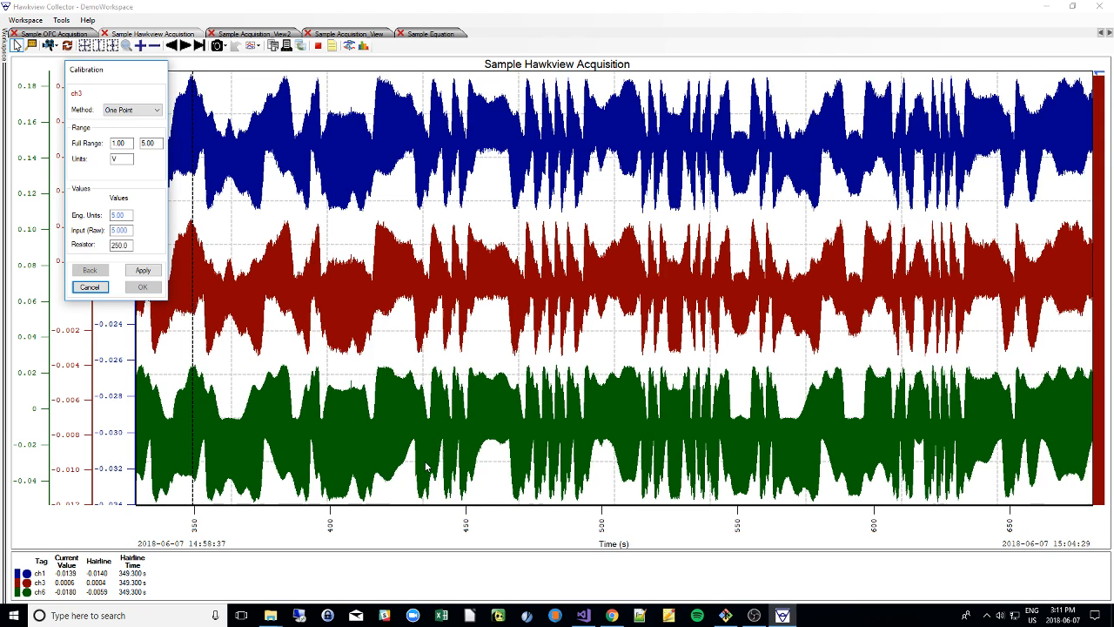
pyautogui.click(91, 287)
# Step: Switch the ch3 hairline time to Absolute Time and return it to Relative Time (s)
pyautogui.rightClick(336, 307)
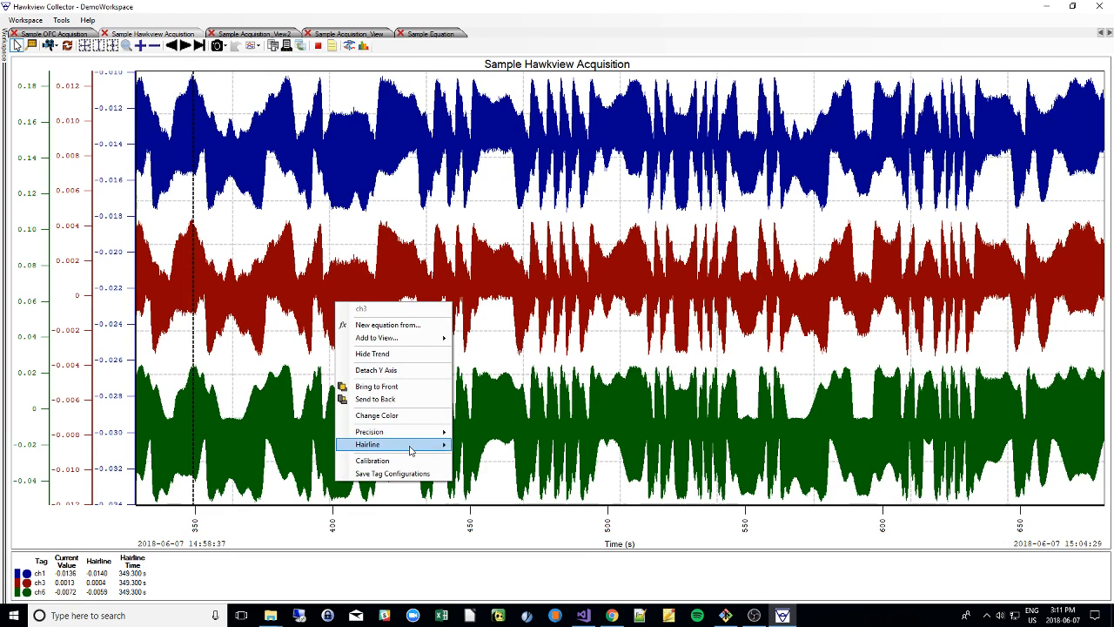
pyautogui.moveTo(416, 447)
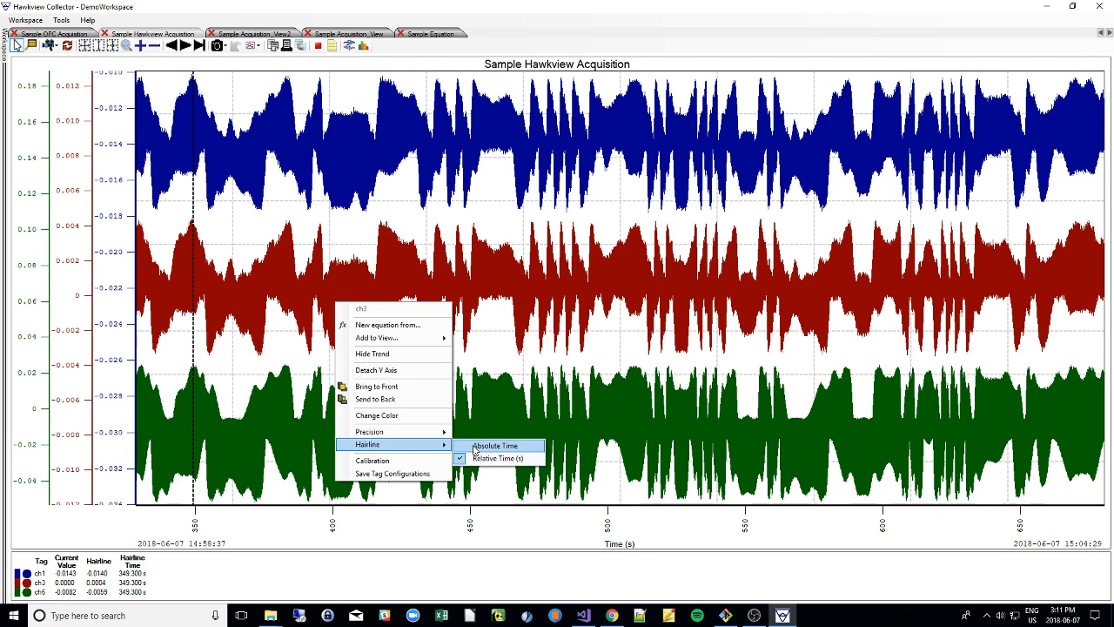
pyautogui.click(478, 446)
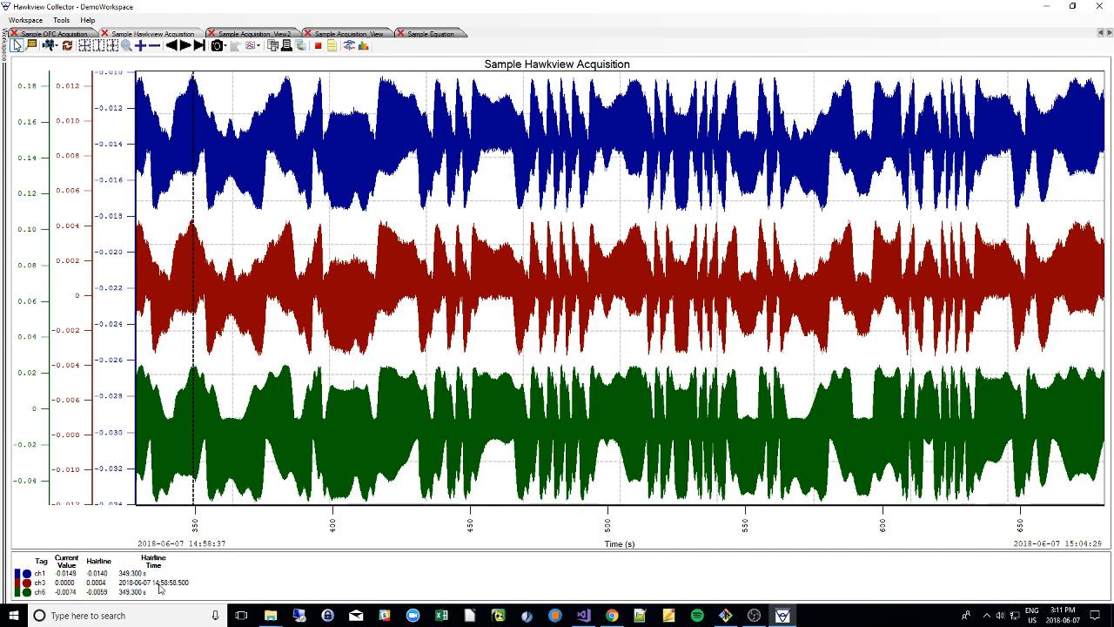
pyautogui.rightClick(383, 290)
pyautogui.moveTo(438, 436)
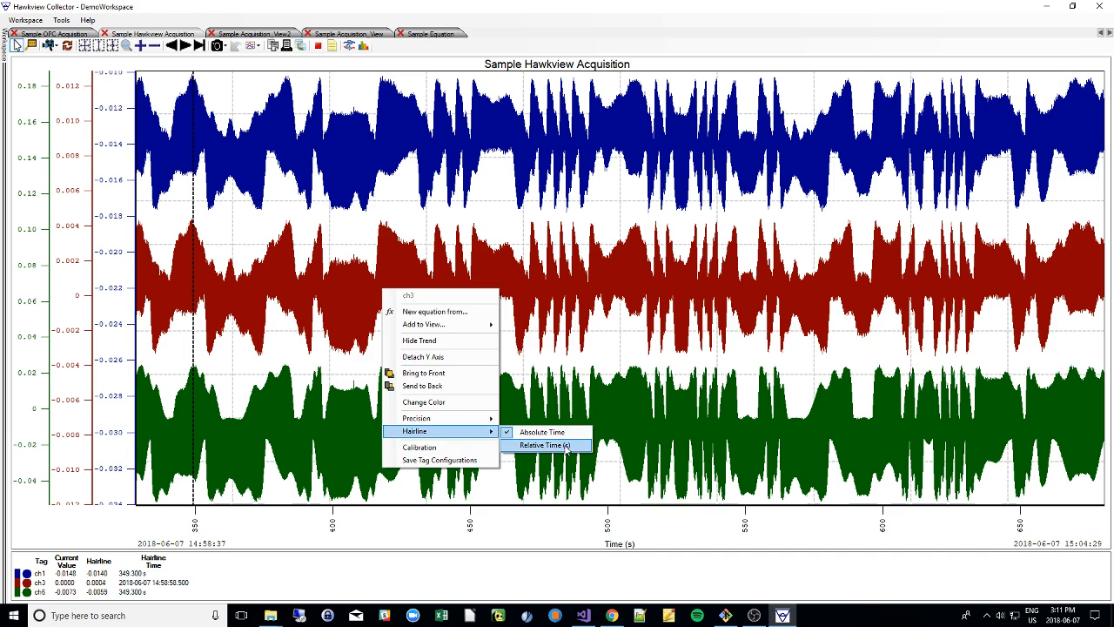
pyautogui.click(533, 441)
# Step: Try the 0.00 and 0.000 000 000 precisions on the ch3 trend and restore Auto precision
pyautogui.rightClick(354, 313)
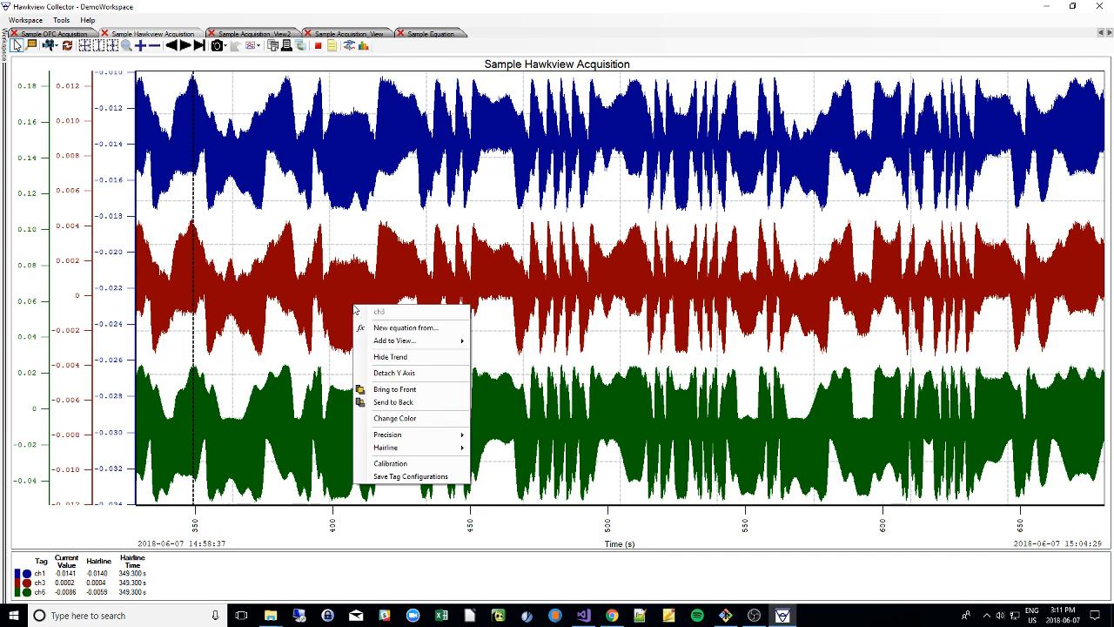
pyautogui.moveTo(424, 435)
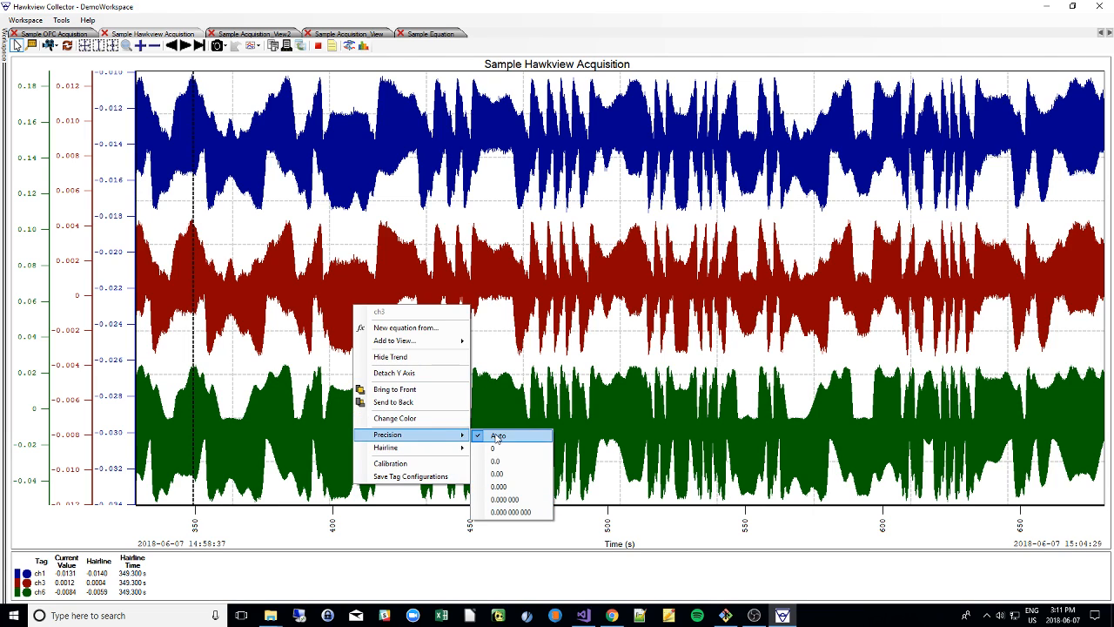
pyautogui.click(502, 481)
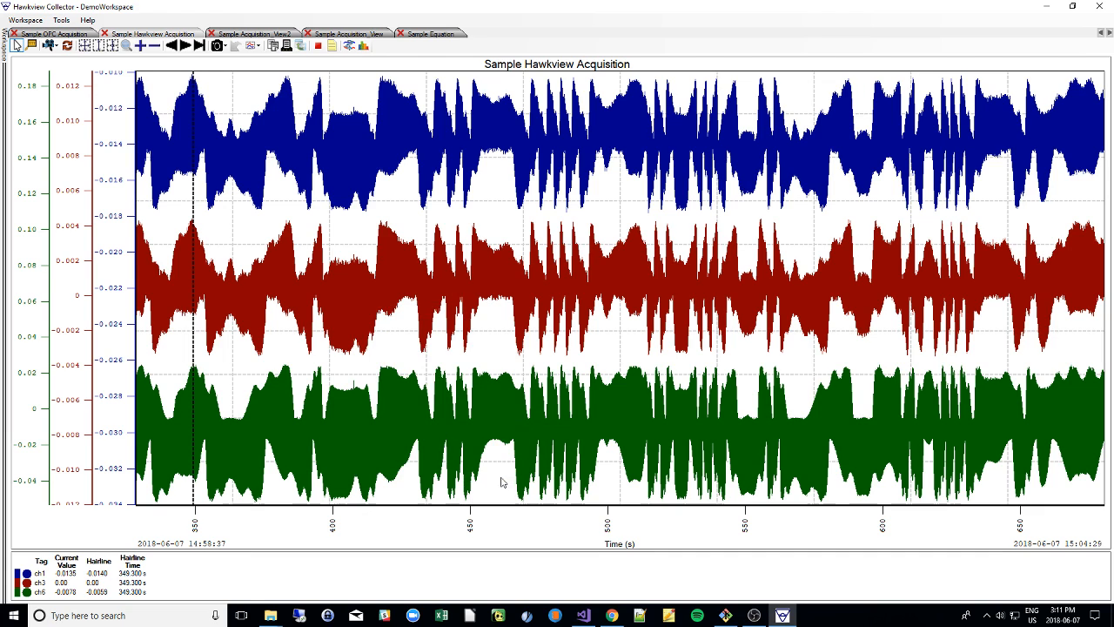
pyautogui.rightClick(333, 309)
pyautogui.moveTo(403, 449)
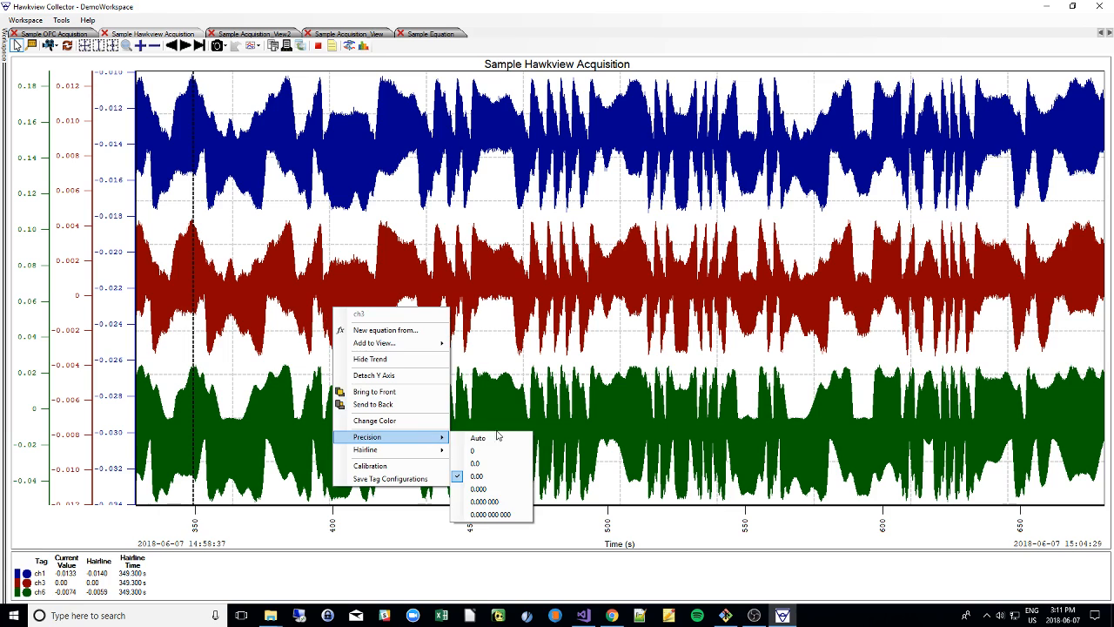
pyautogui.click(487, 517)
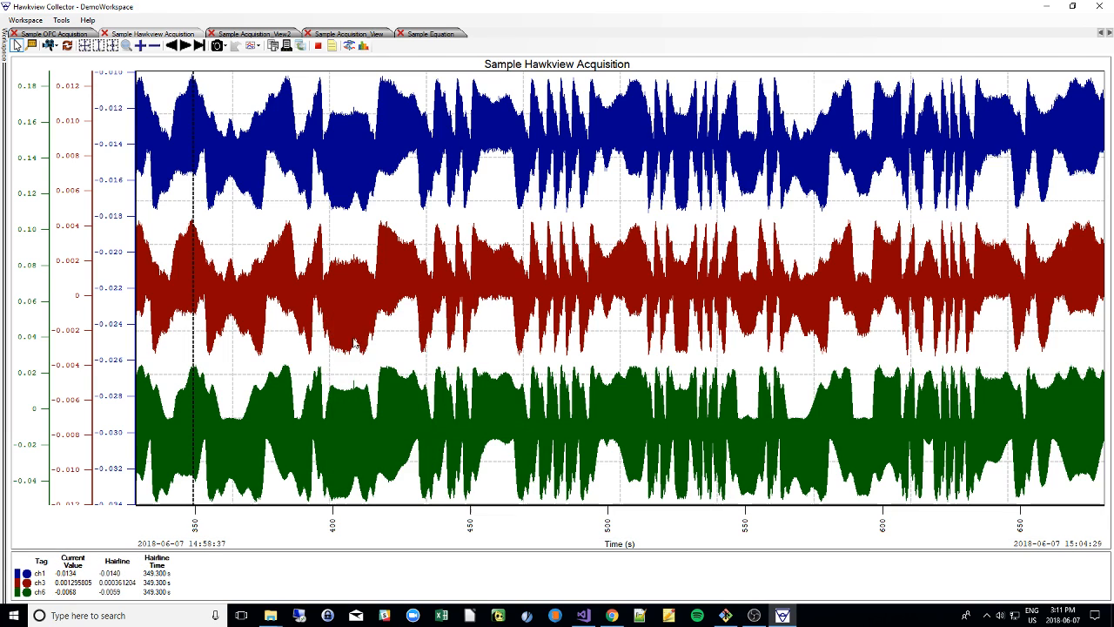
pyautogui.rightClick(368, 299)
pyautogui.moveTo(442, 427)
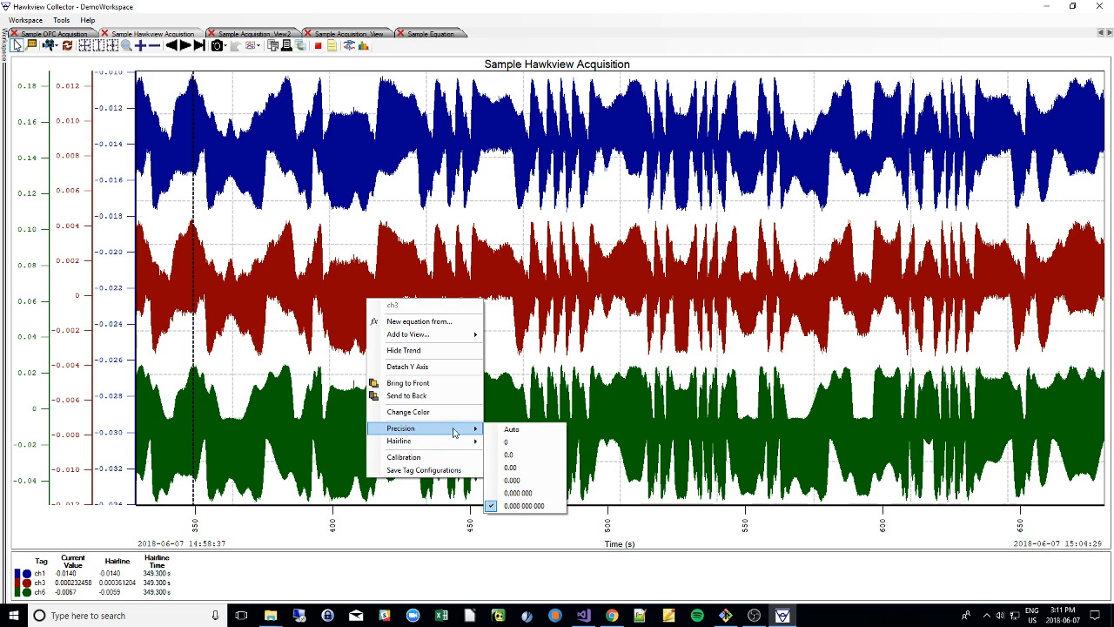
pyautogui.click(518, 428)
# Step: Examine the color choices for the ch3 trend and cancel without changing its color
pyautogui.rightClick(339, 314)
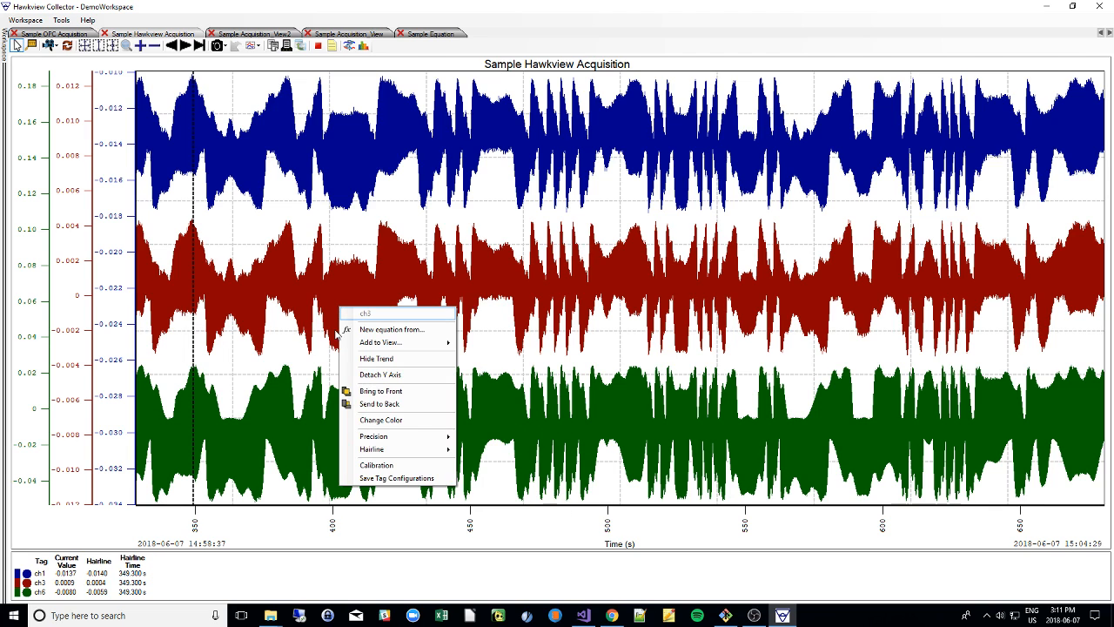
pyautogui.click(376, 420)
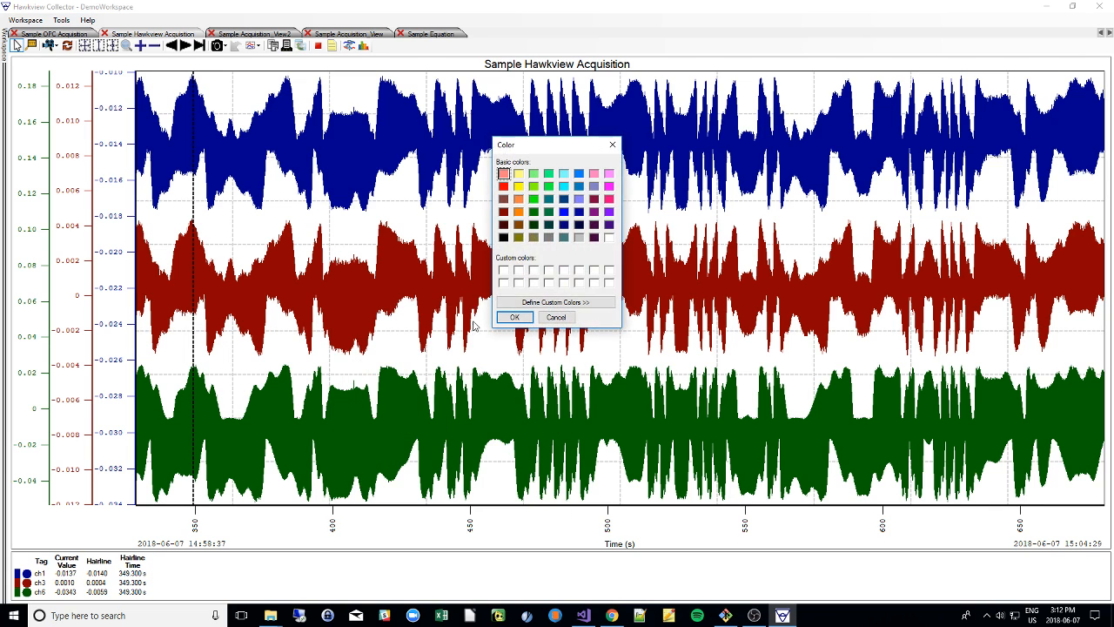
pyautogui.click(550, 317)
# Step: Send the ch3 trend to the back and shift the Y axes so that ch6 overlaps it
pyautogui.rightClick(353, 309)
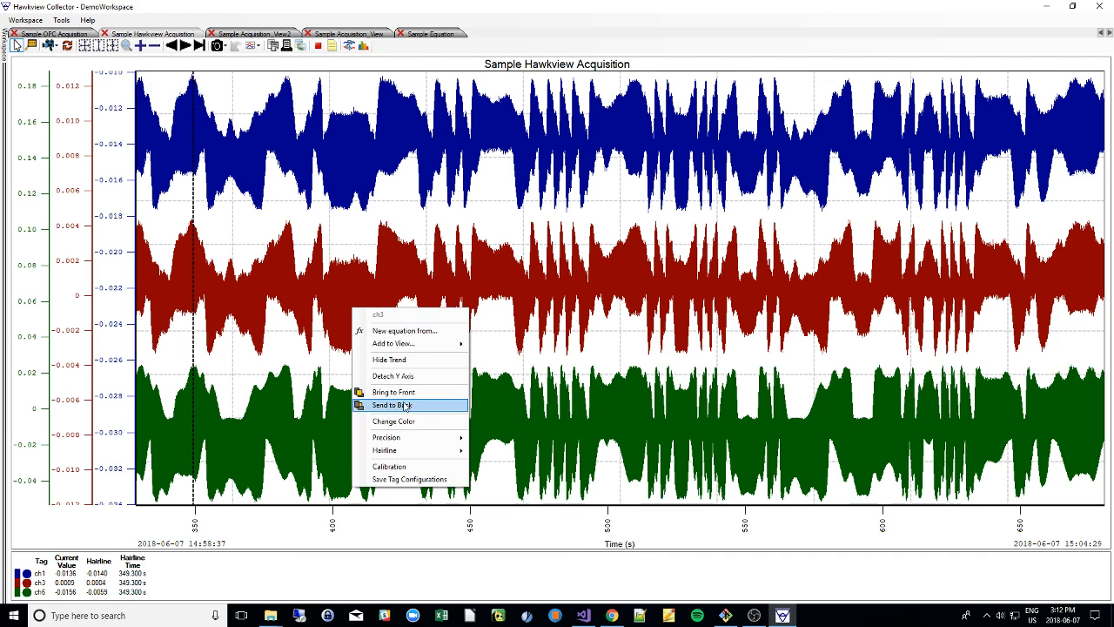
pyautogui.click(412, 406)
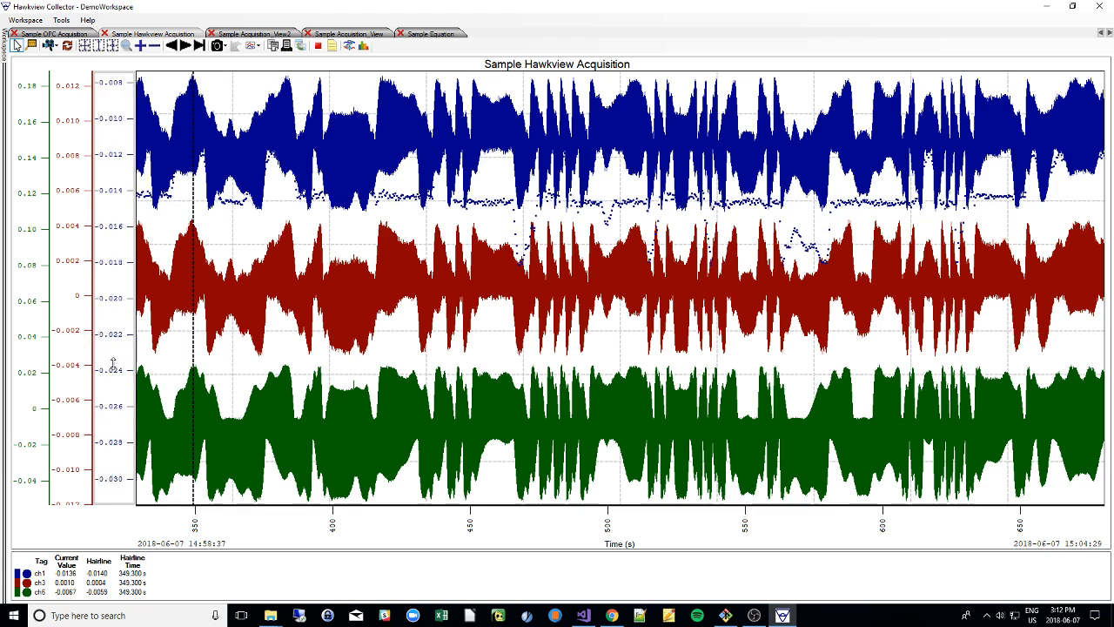
pyautogui.click(75, 348)
pyautogui.moveTo(72, 355)
pyautogui.mouseDown()
pyautogui.moveTo(70, 390)
pyautogui.moveTo(37, 350)
pyautogui.moveTo(33, 364)
pyautogui.moveTo(33, 337)
pyautogui.mouseUp()
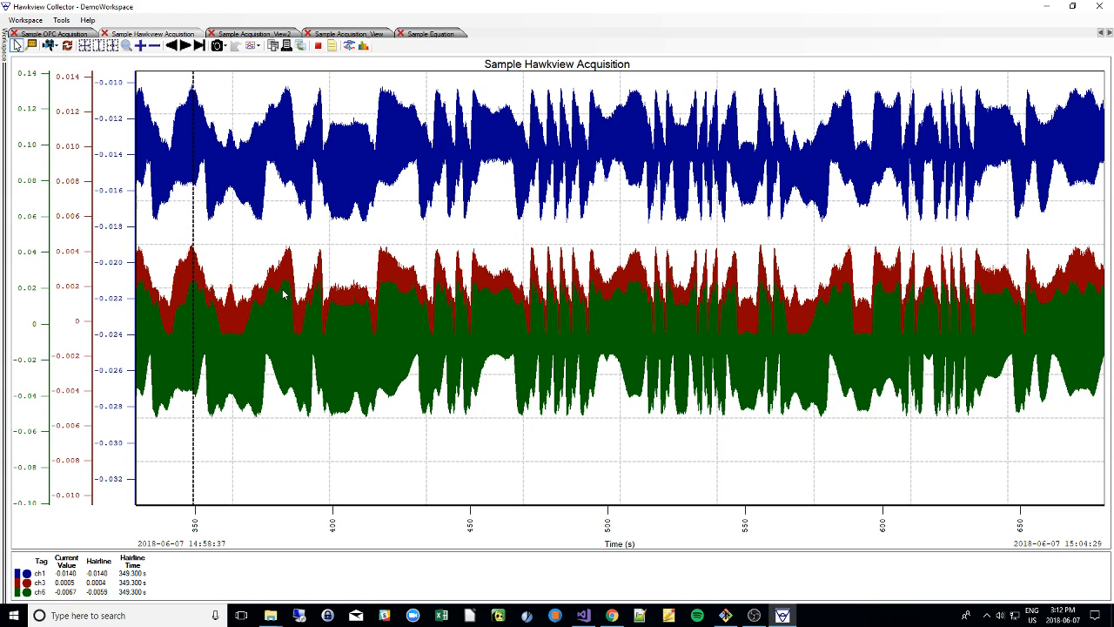
# Step: Bring the ch3 trend in front of ch6 and spread the three trends apart vertically again
pyautogui.rightClick(280, 282)
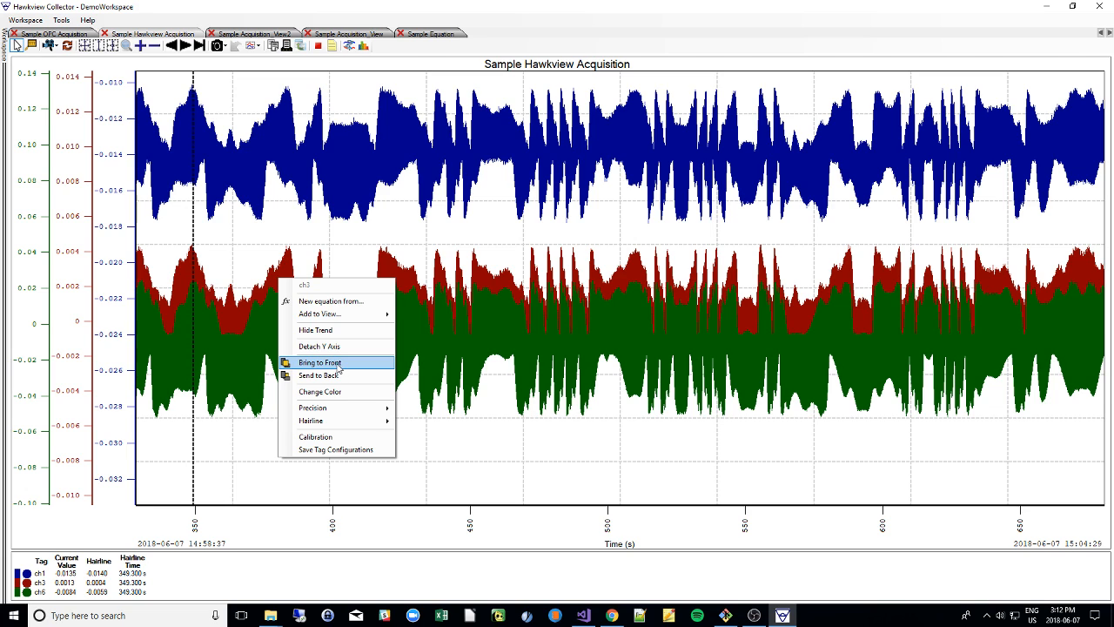
pyautogui.click(321, 362)
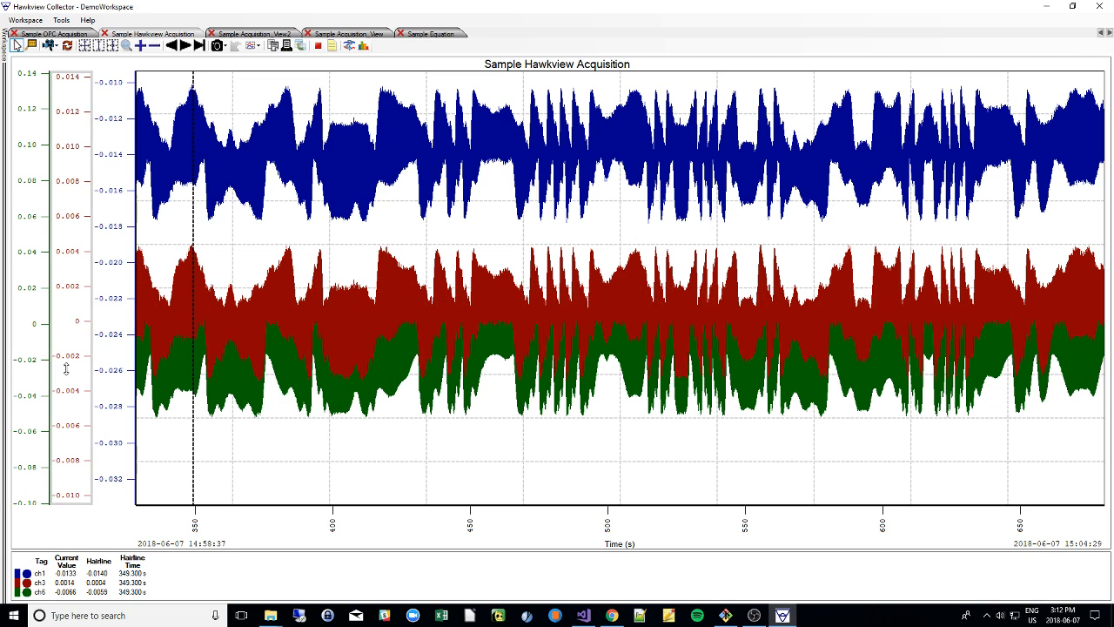
pyautogui.moveTo(66, 359)
pyautogui.mouseDown()
pyautogui.moveTo(66, 409)
pyautogui.moveTo(66, 354)
pyautogui.mouseUp()
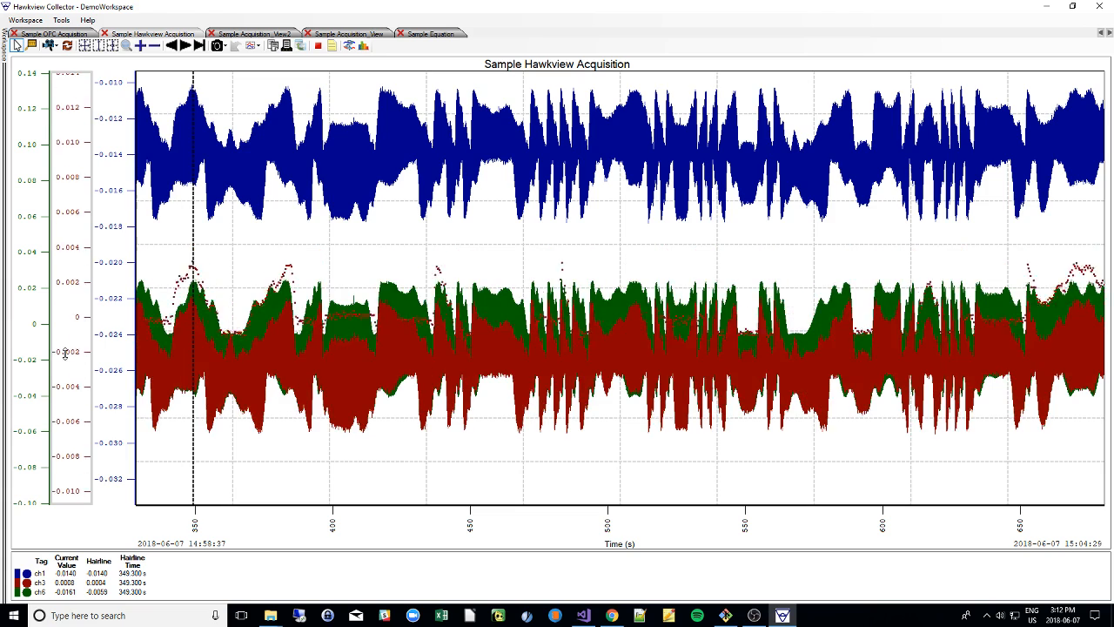
pyautogui.moveTo(21, 301); pyautogui.dragTo(30, 393)
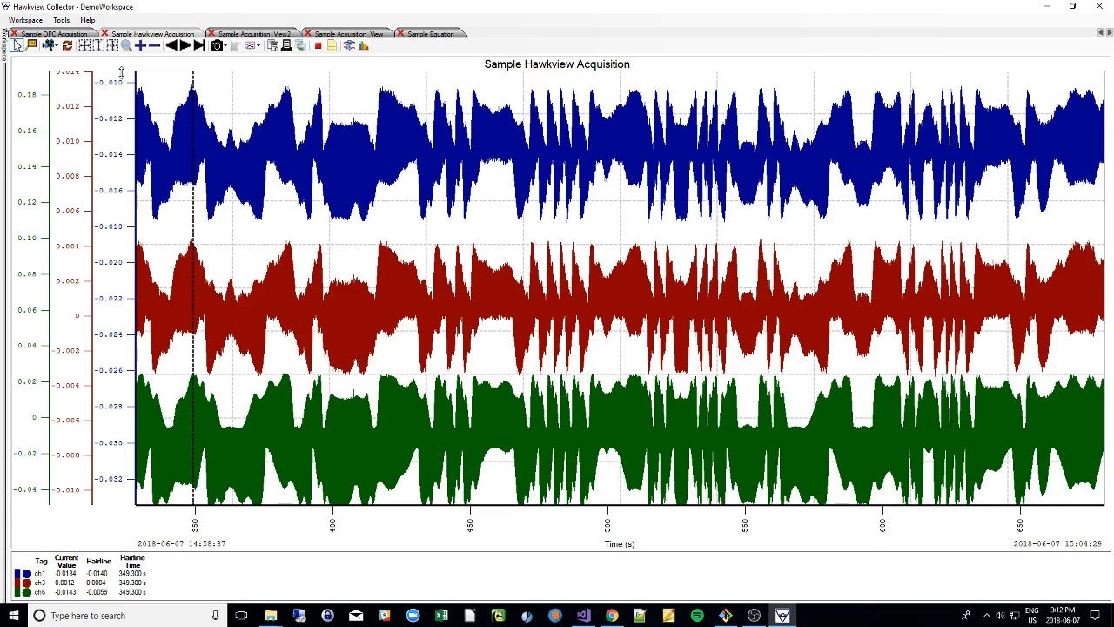
pyautogui.click(112, 48)
# Step: Hide the ch3 trend from the Sample Hawkview Acquisition plot
pyautogui.rightClick(243, 293)
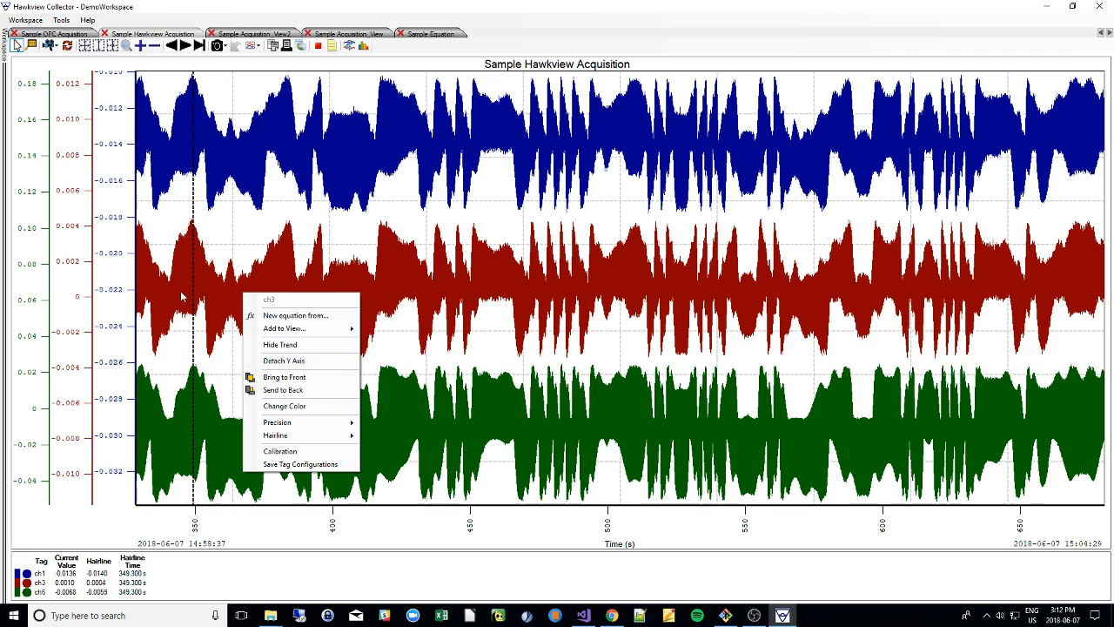
pyautogui.click(293, 362)
pyautogui.rightClick(234, 311)
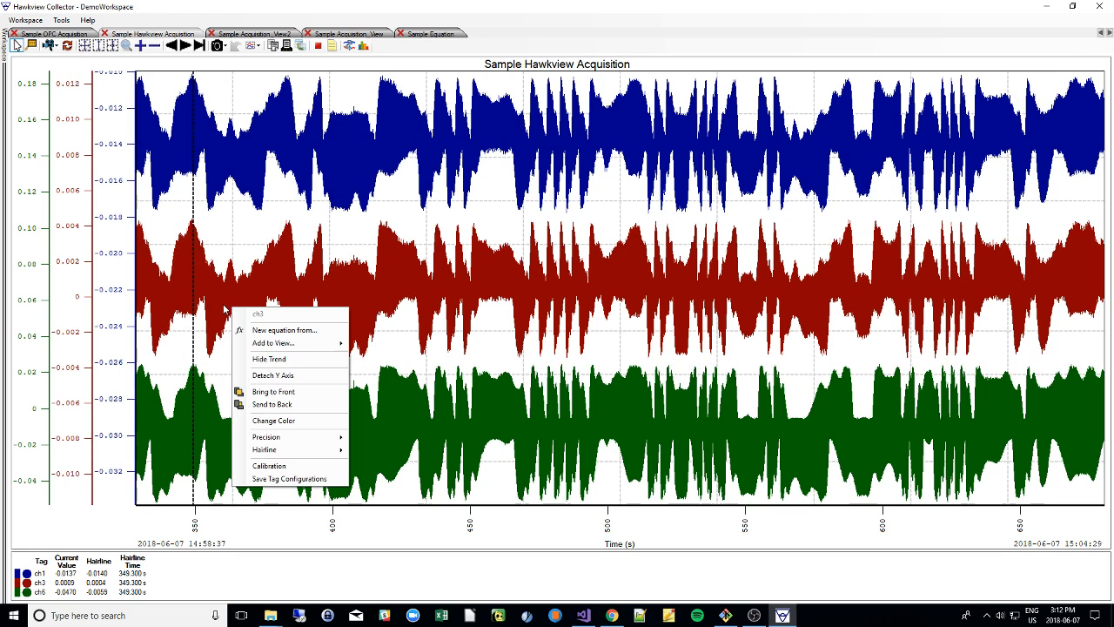
pyautogui.click(285, 360)
# Step: Examine which views the ch1 trend can be added to, along with its equation option, and leave without choosing any
pyautogui.rightClick(328, 170)
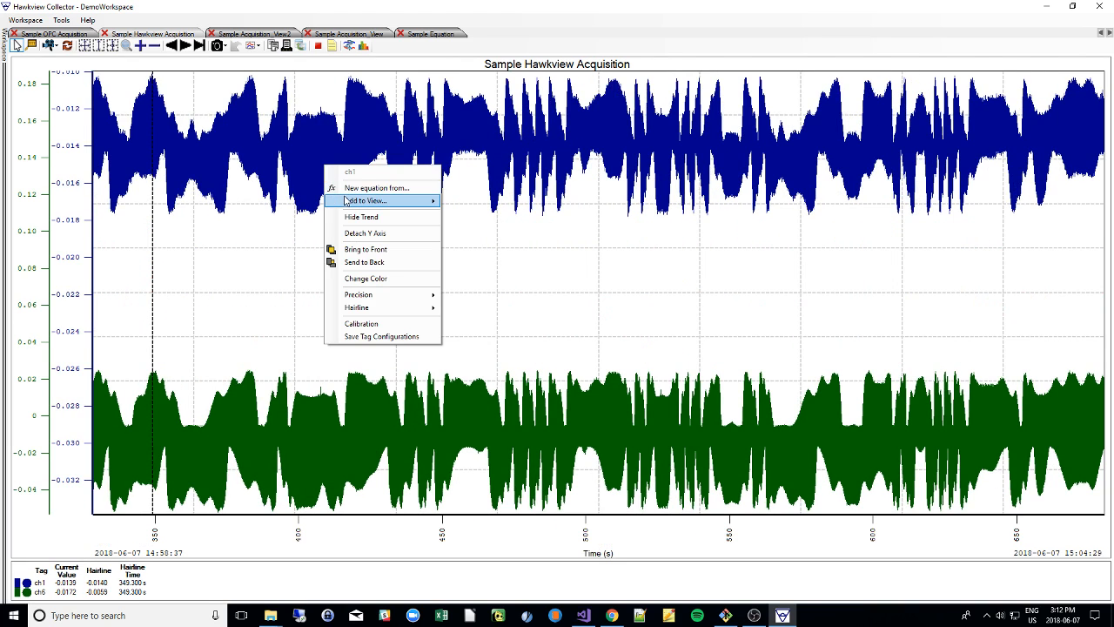
pyautogui.moveTo(349, 201)
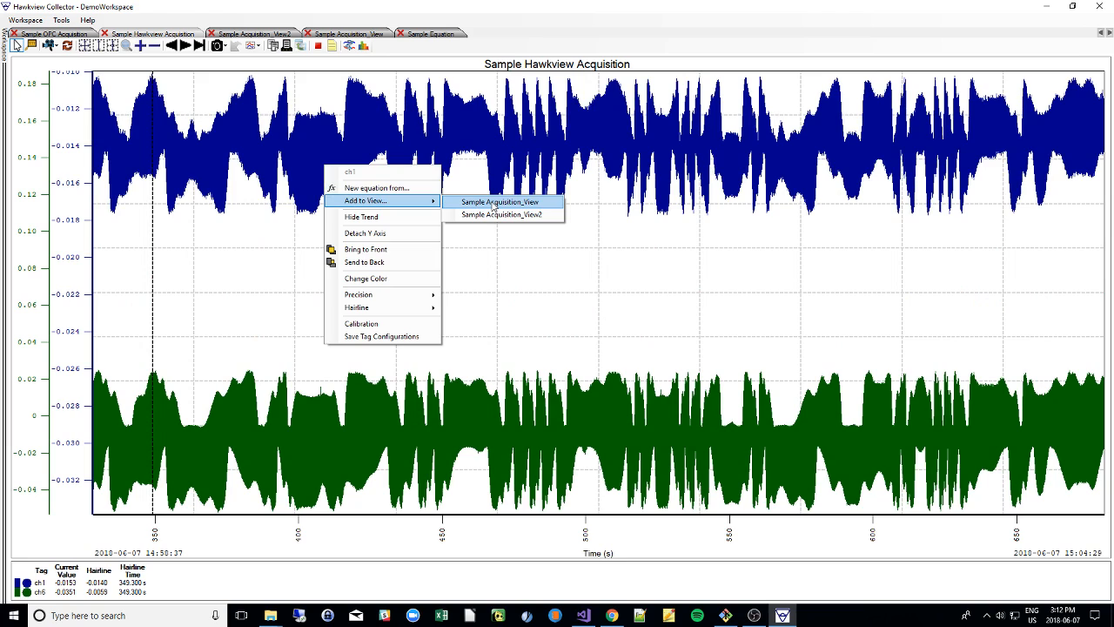
pyautogui.click(261, 165)
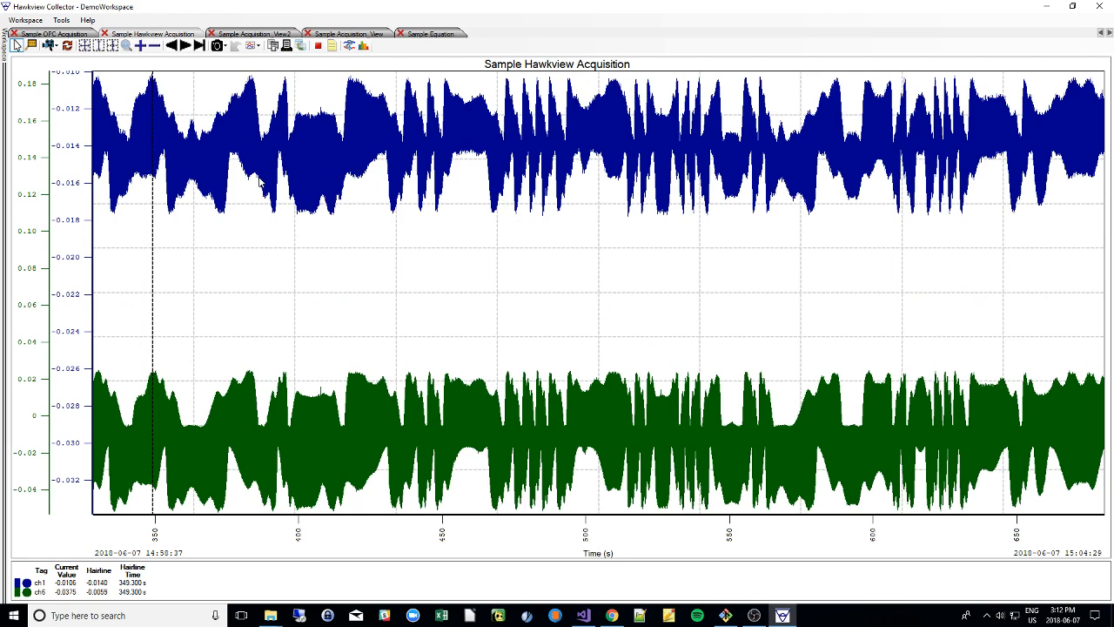
pyautogui.rightClick(263, 158)
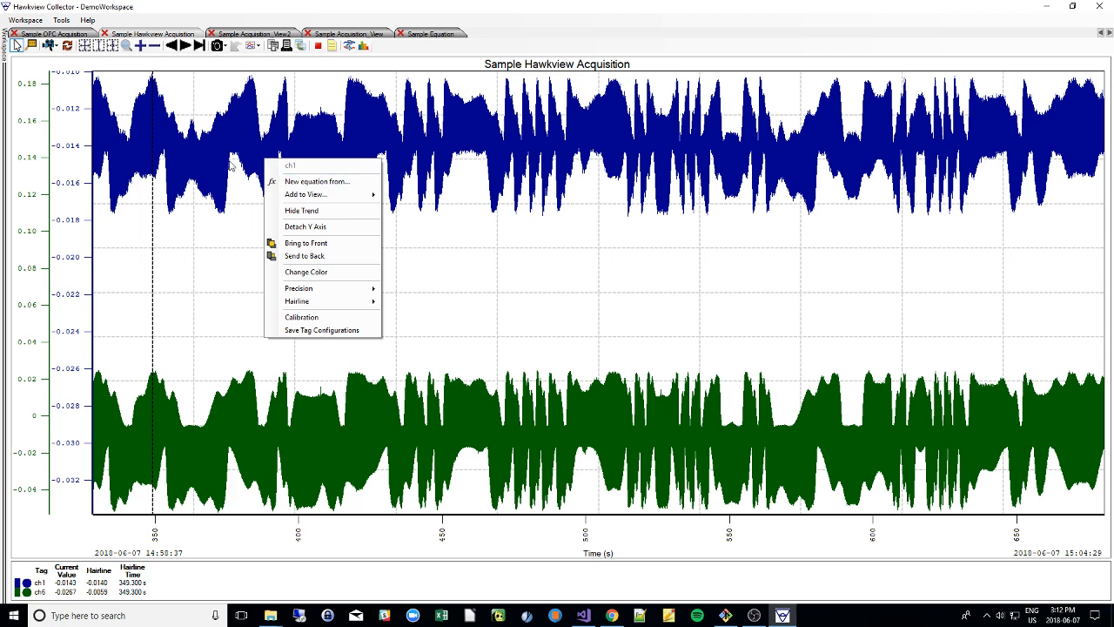
pyautogui.click(261, 191)
# Step: Display the Sample Equation trend and switch to Sample Acquisition_View
pyautogui.click(422, 34)
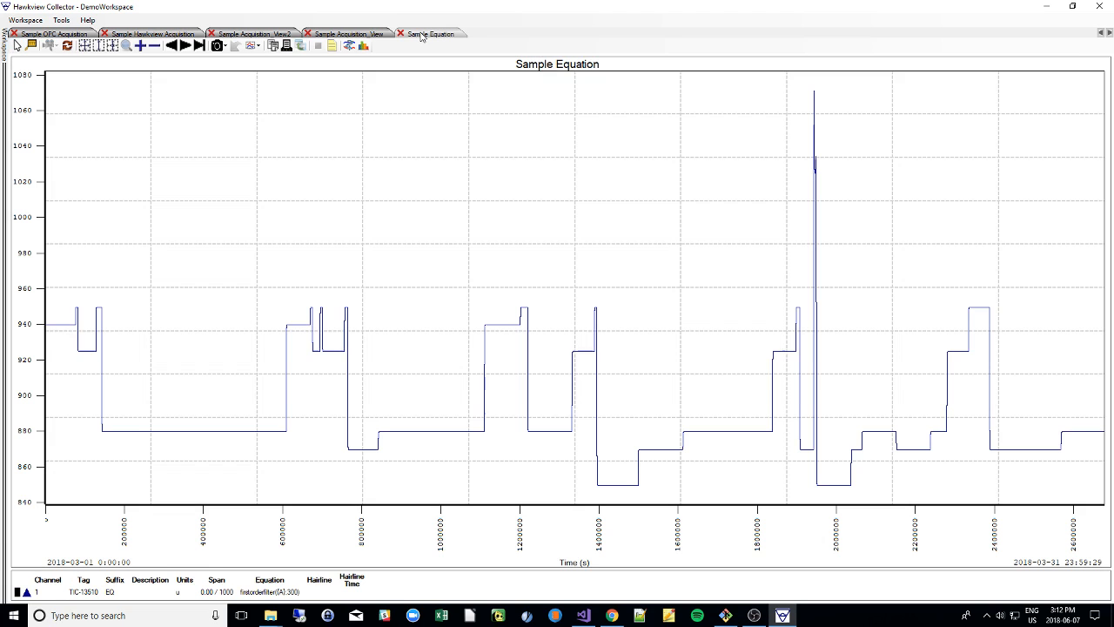
pyautogui.click(360, 34)
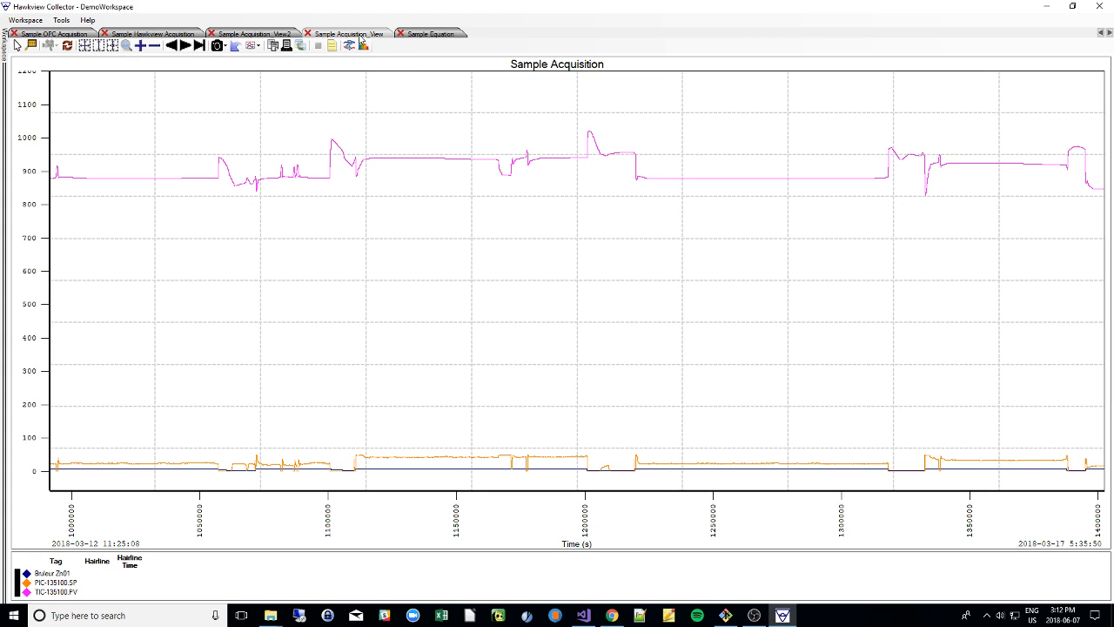
# Step: Add the TIC-13510.EQ trend from Sample Equation to Sample Acquisition_View and display that view
pyautogui.click(422, 36)
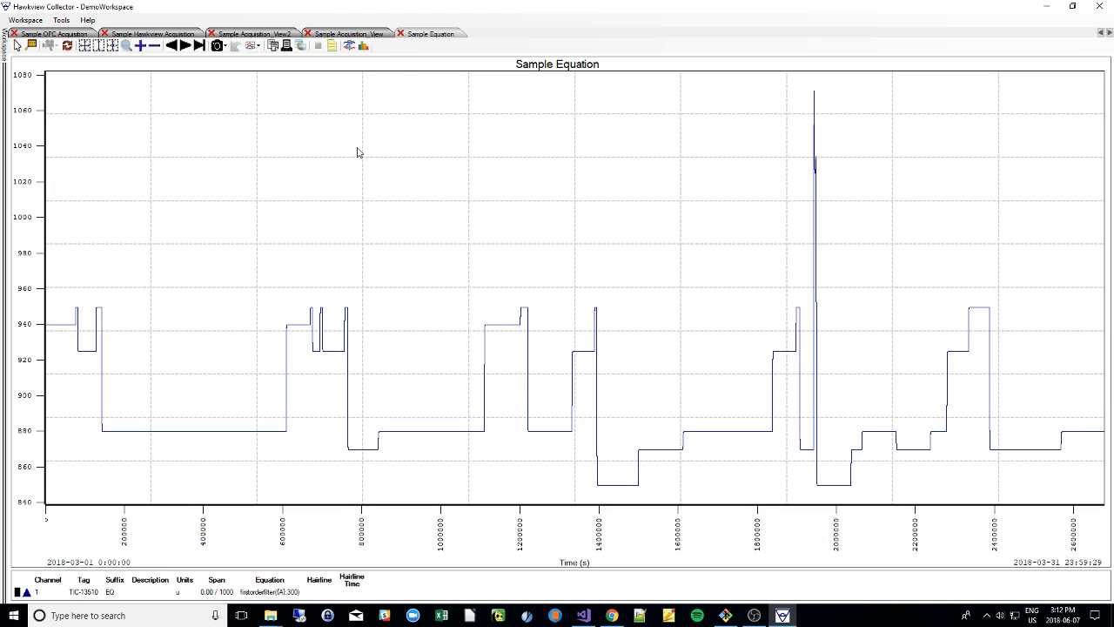
pyautogui.rightClick(305, 327)
pyautogui.moveTo(361, 360)
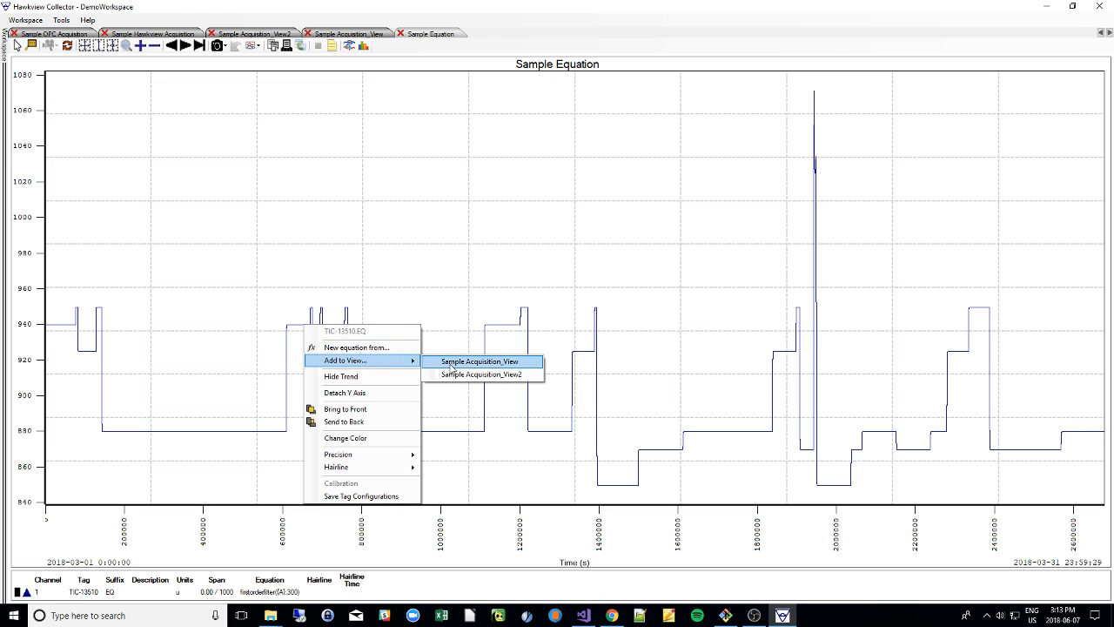
pyautogui.click(452, 372)
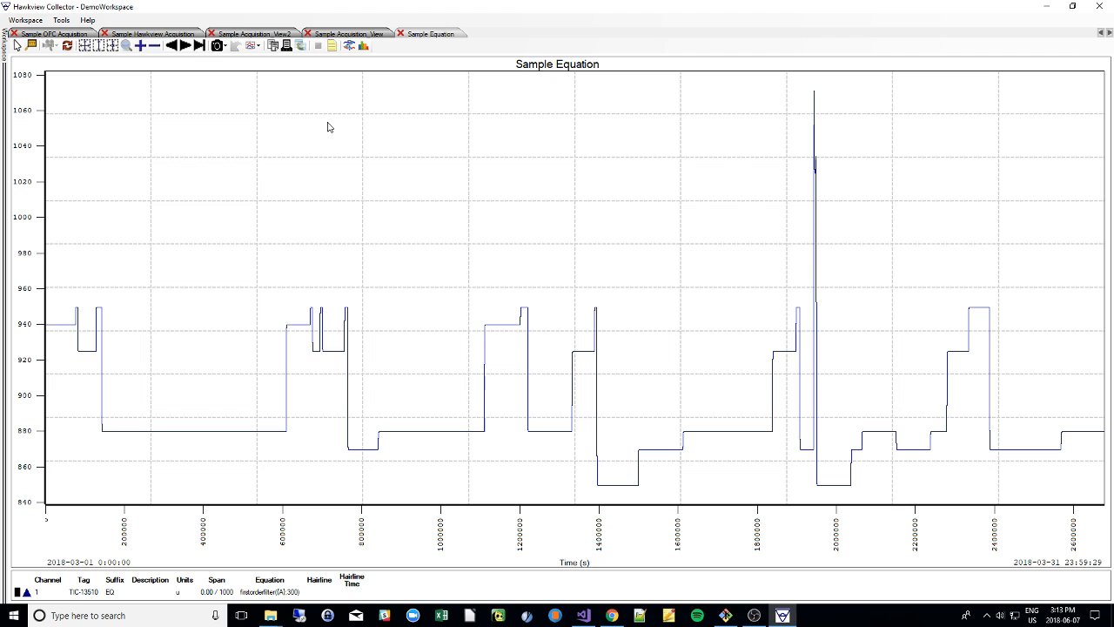
pyautogui.click(342, 35)
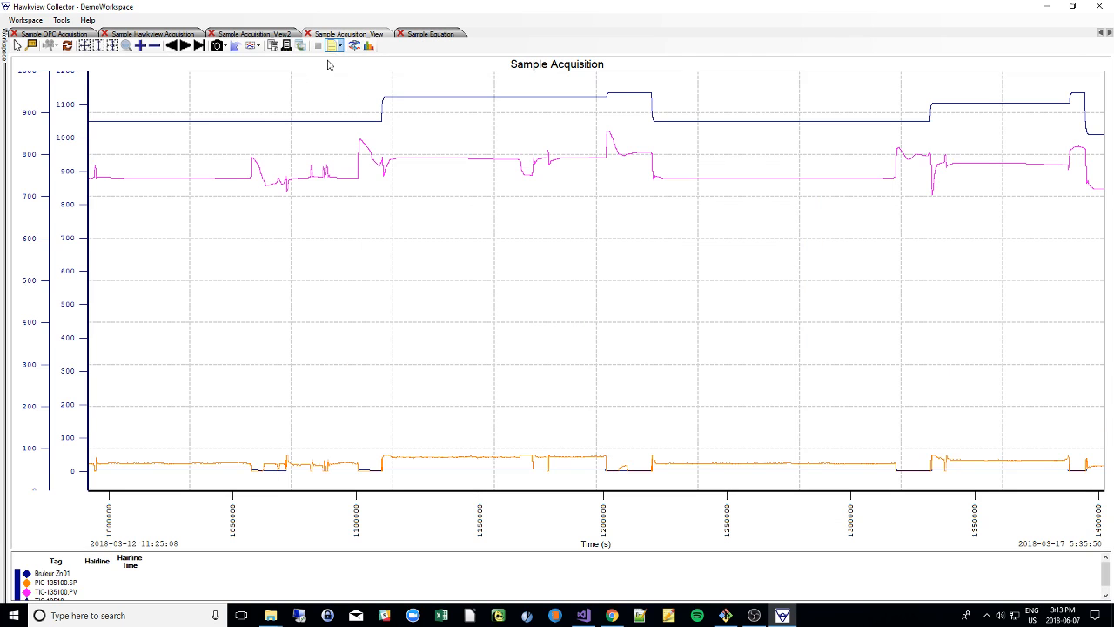
# Step: Revert Sample Acquisition_View so that the added TIC-13510.EQ trend is removed
pyautogui.rightClick(379, 126)
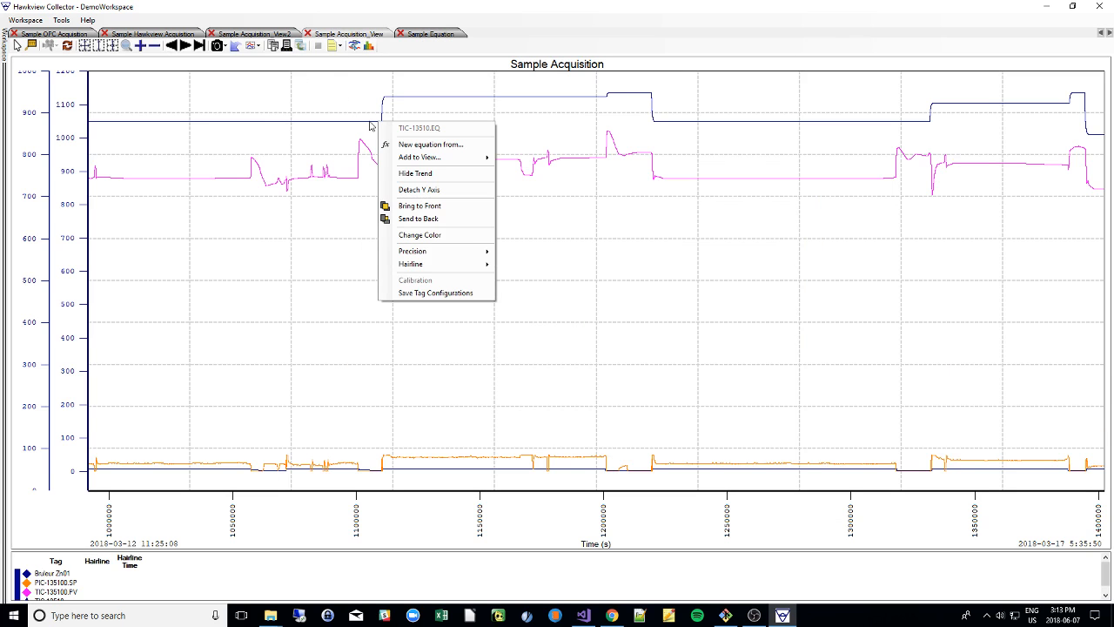
pyautogui.click(370, 126)
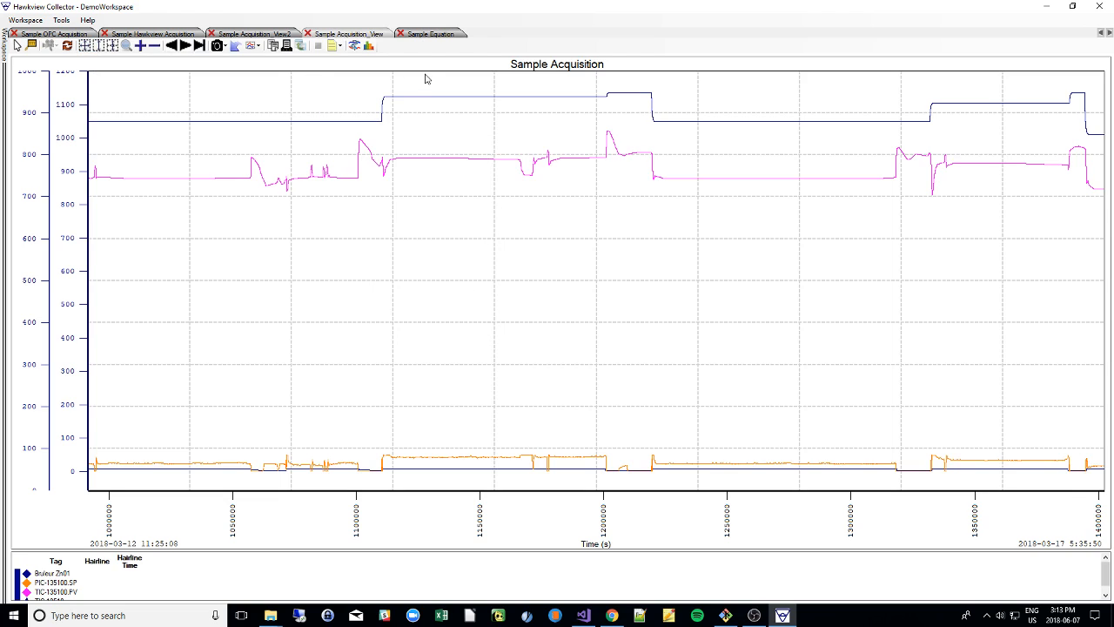
pyautogui.click(237, 47)
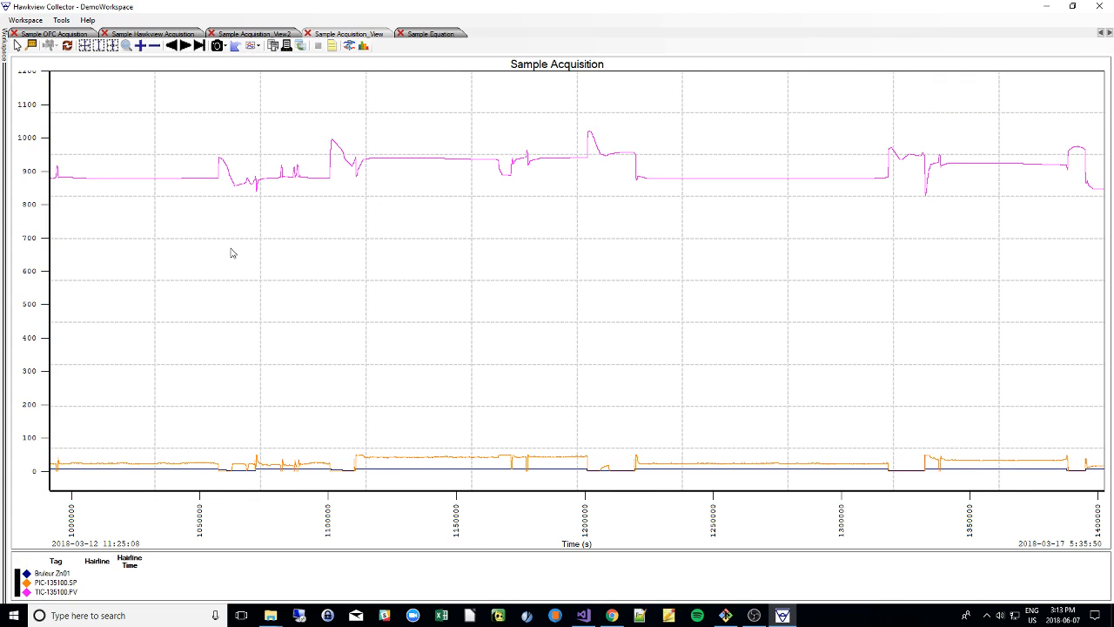
# Step: Examine the new equation setup and the other context options for the TIC-135100.PV trend without creating an equation
pyautogui.rightClick(359, 169)
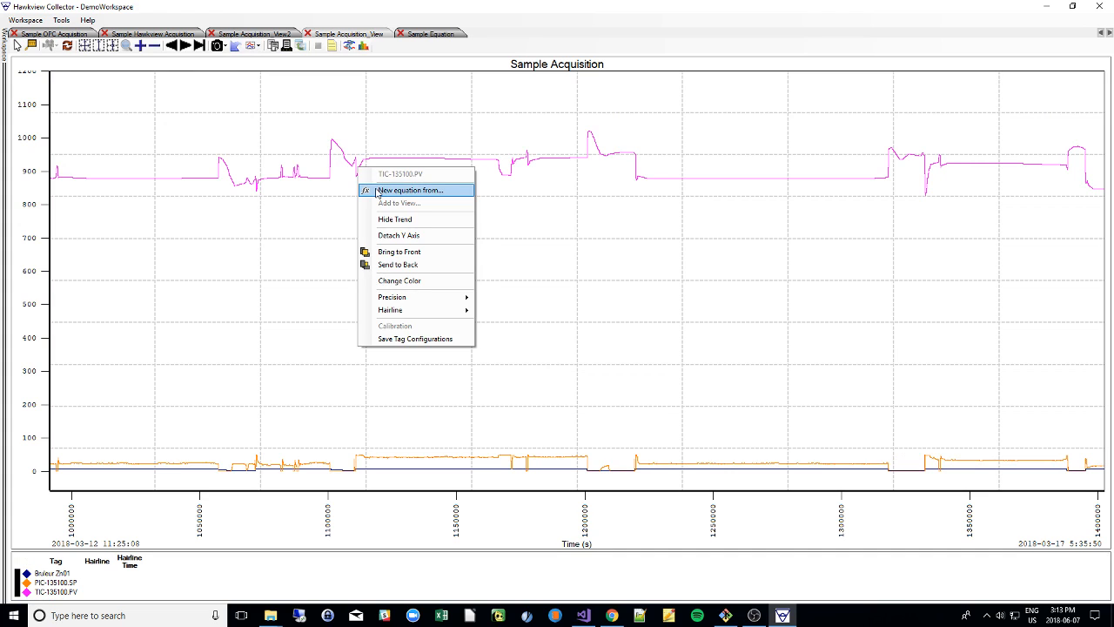
pyautogui.click(377, 191)
pyautogui.rightClick(349, 167)
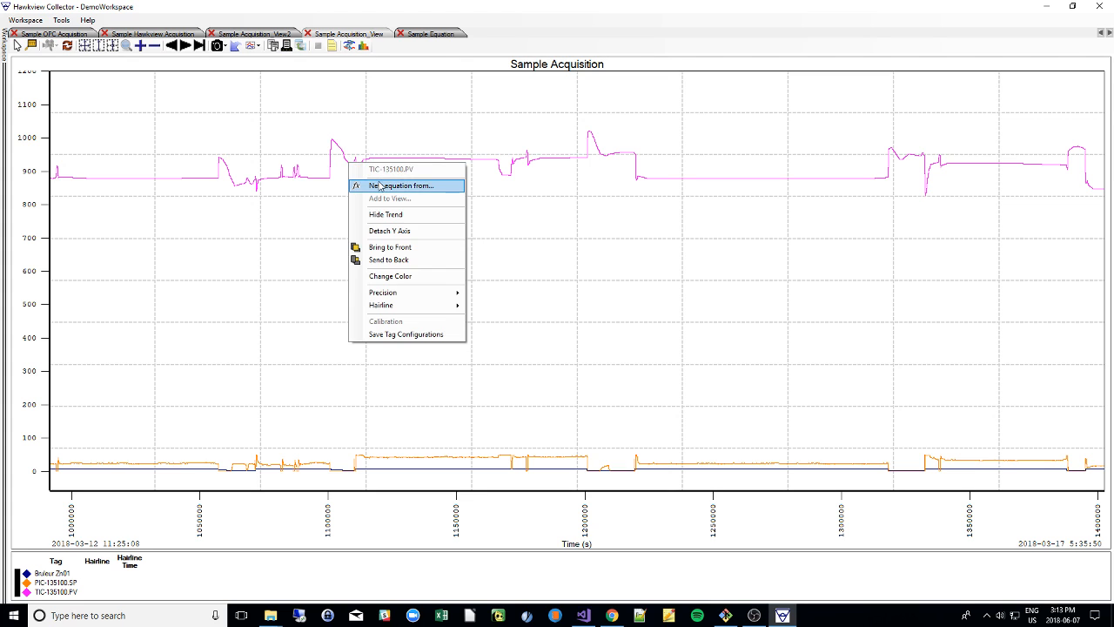
pyautogui.click(378, 185)
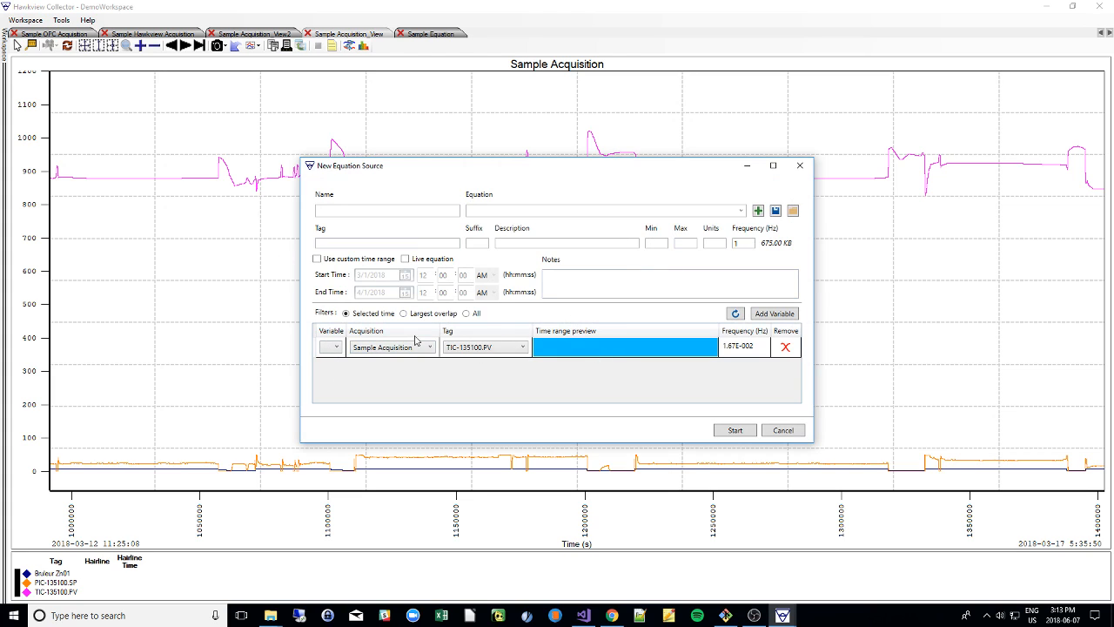
pyautogui.click(799, 165)
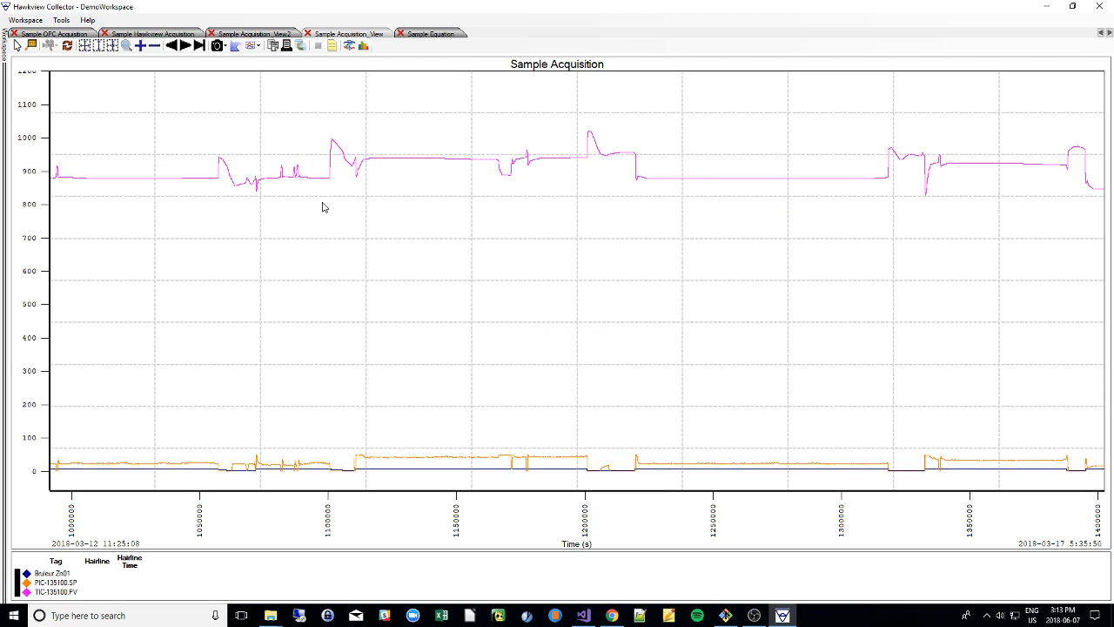
pyautogui.rightClick(344, 165)
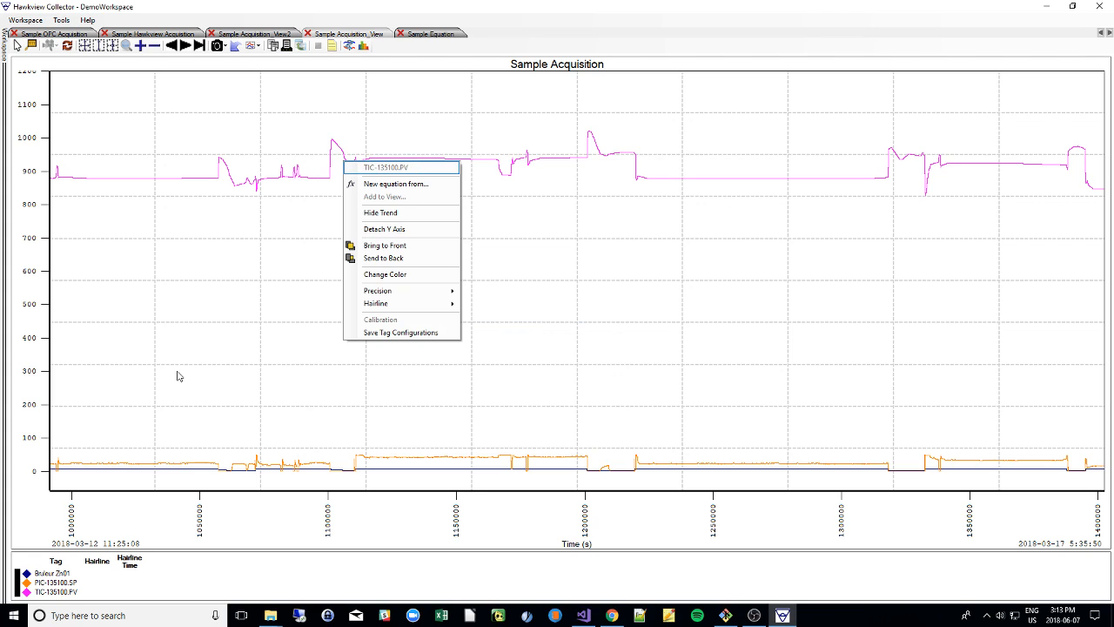
pyautogui.click(139, 411)
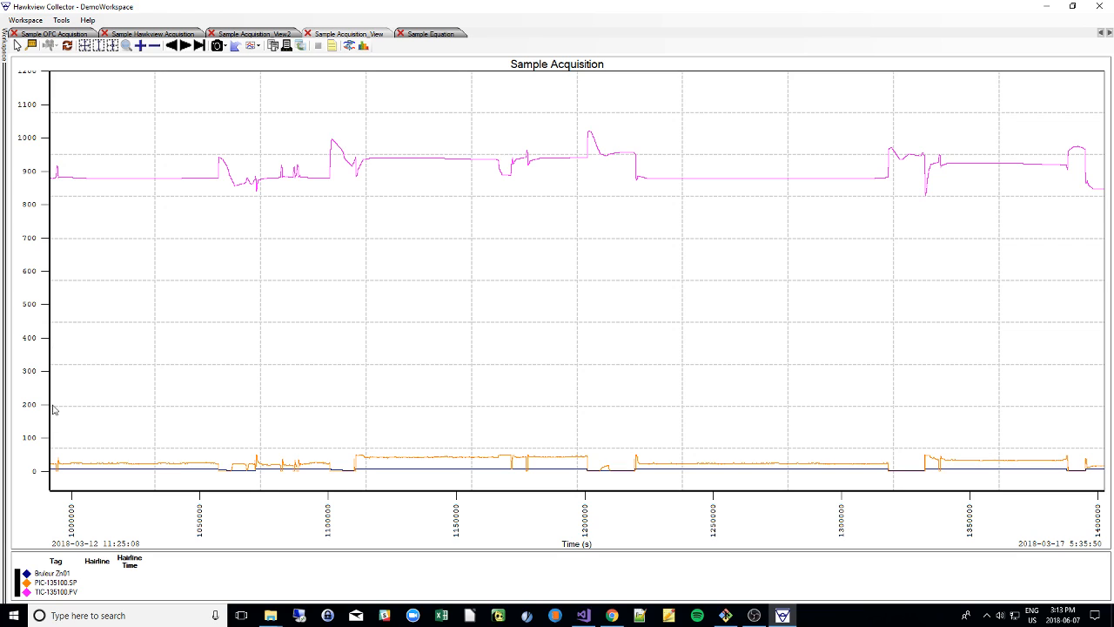
# Step: Give the Bruleur Zn01 and TIC-135100.PV trends separate Y axes and shift the Bruleur Zn01 trend vertically to about mid-plot
pyautogui.click(35, 570)
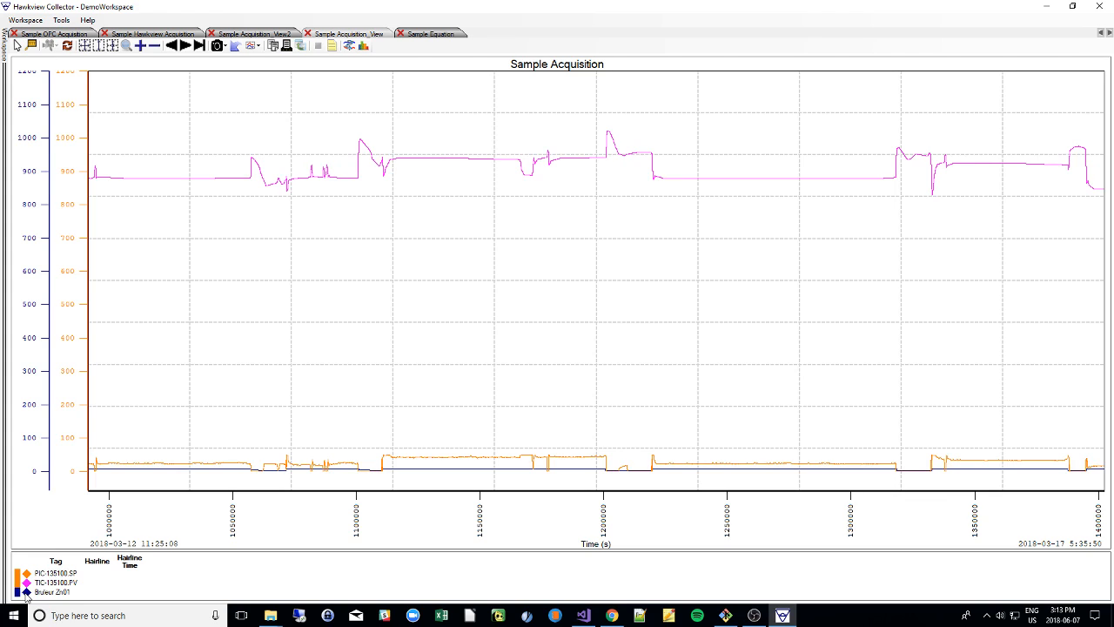
pyautogui.moveTo(38, 366); pyautogui.dragTo(40, 235)
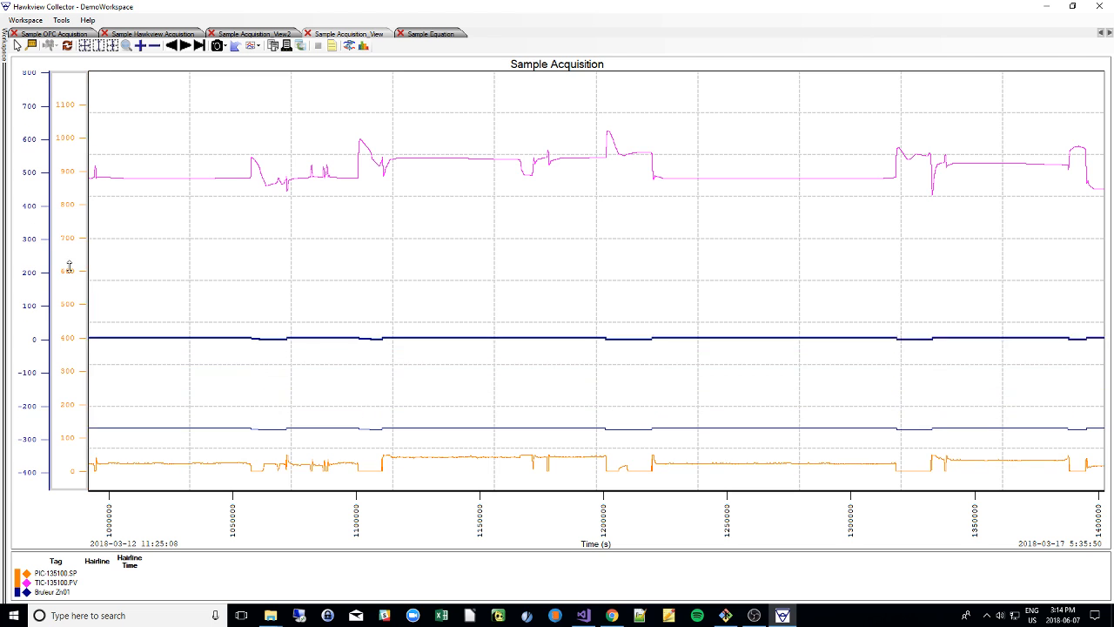
pyautogui.moveTo(70, 274); pyautogui.dragTo(31, 350)
pyautogui.moveTo(28, 291); pyautogui.dragTo(25, 355)
pyautogui.moveTo(71, 272)
pyautogui.mouseDown()
pyautogui.moveTo(63, 356)
pyautogui.moveTo(60, 279)
pyautogui.mouseUp()
pyautogui.moveTo(59, 335); pyautogui.dragTo(56, 270)
pyautogui.moveTo(22, 380)
pyautogui.mouseDown()
pyautogui.moveTo(12, 321)
pyautogui.moveTo(37, 220)
pyautogui.moveTo(72, 315)
pyautogui.mouseUp()
pyautogui.moveTo(75, 255); pyautogui.dragTo(81, 320)
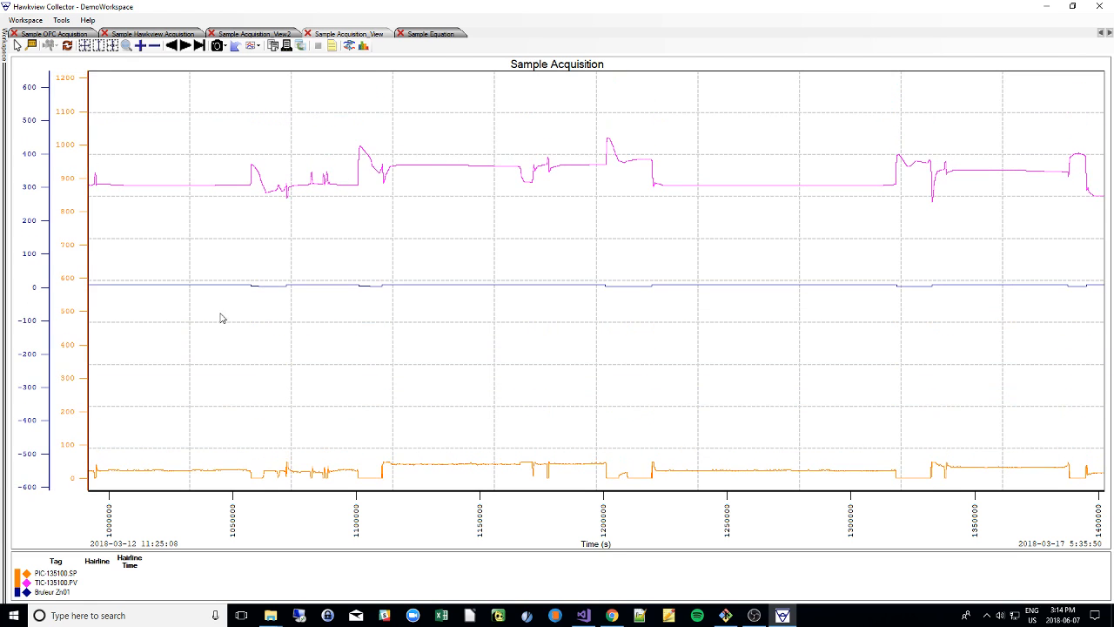
pyautogui.click(27, 575)
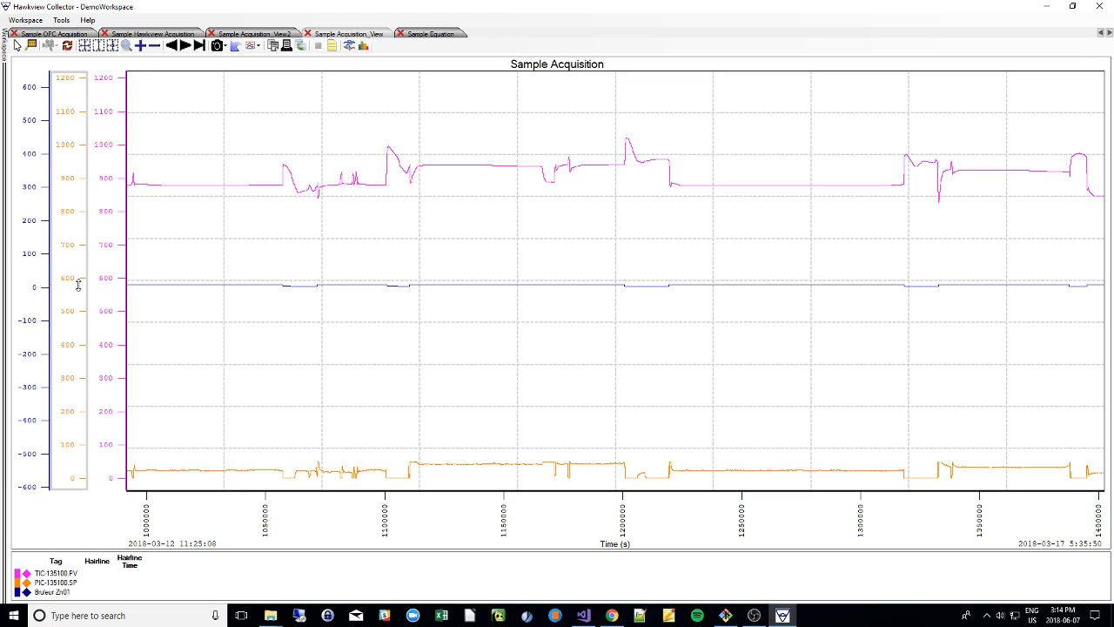
# Step: Open the Sample Acquisition plot and try spreading its trends over individual Y axes before restoring the shared axis
pyautogui.moveTo(6, 54)
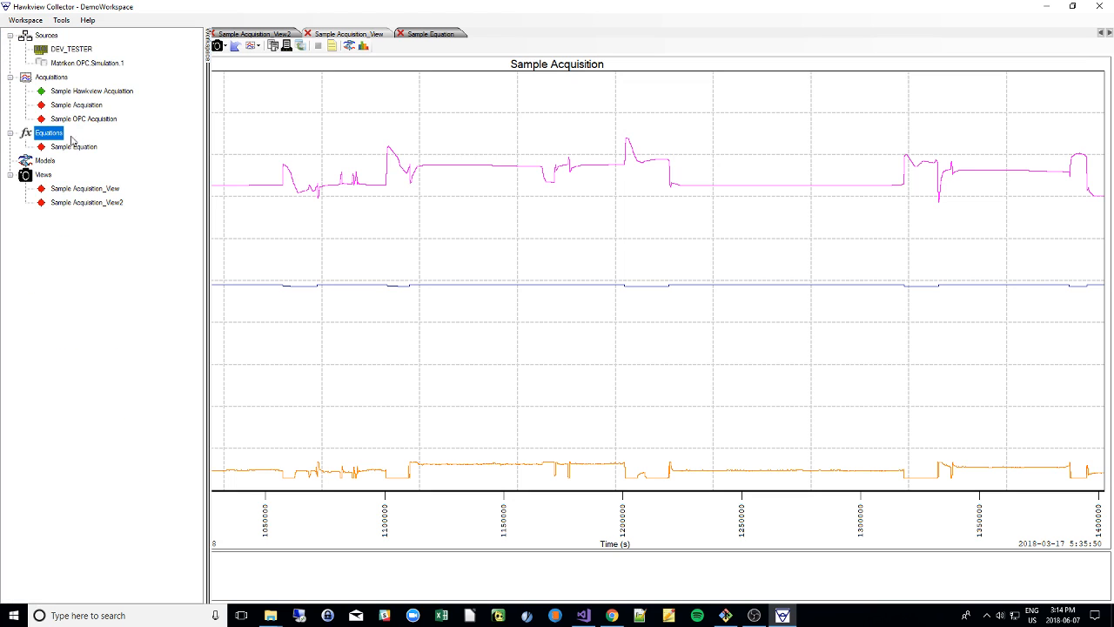
pyautogui.doubleClick(76, 106)
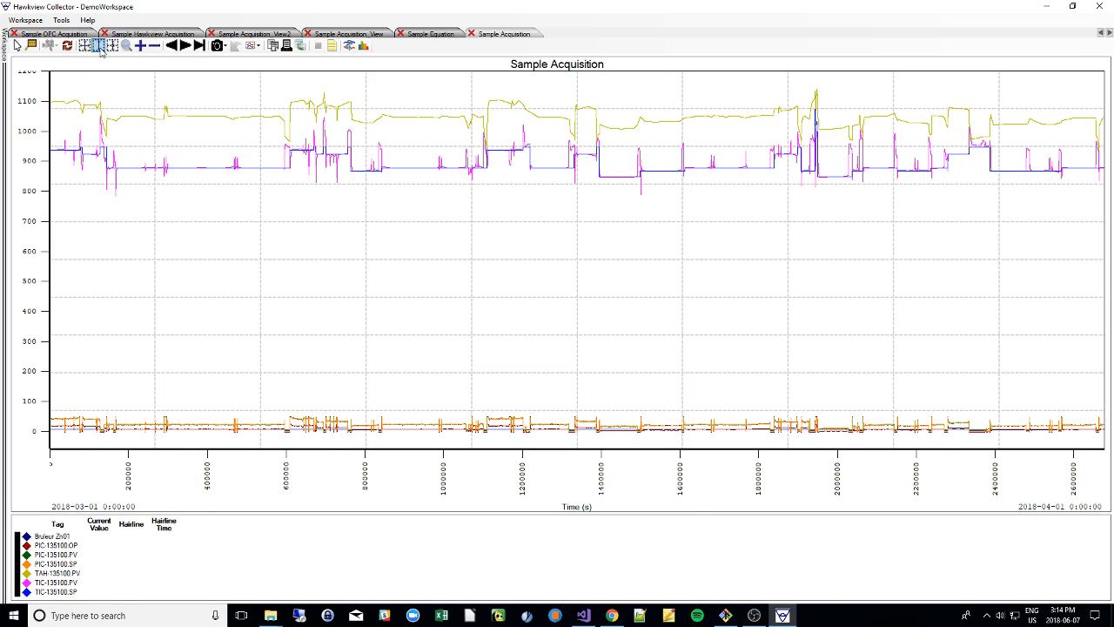
pyautogui.click(99, 45)
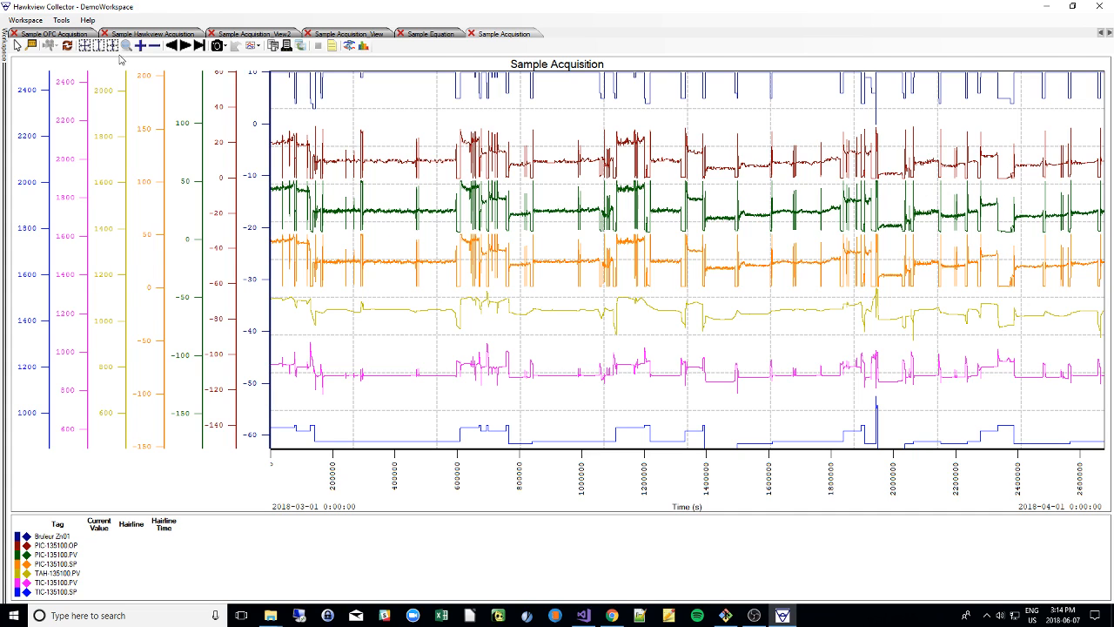
pyautogui.keyDown('shift'); pyautogui.click(90, 50); pyautogui.keyUp('shift')
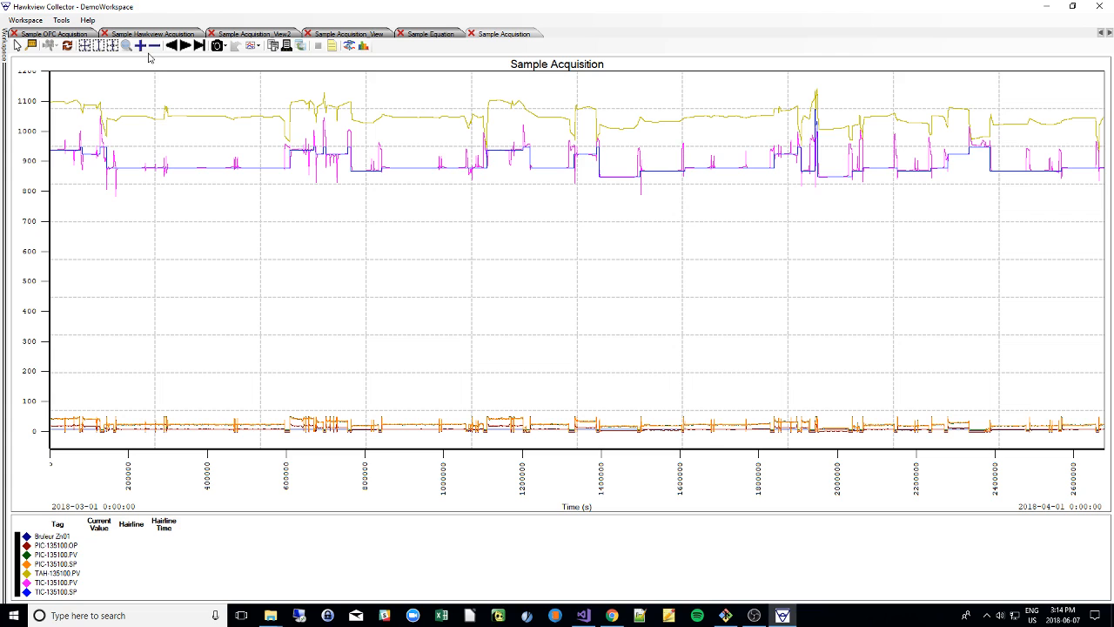
# Step: Start a new view and expand all four sources in its configuration to list their individual series
pyautogui.moveTo(5, 46)
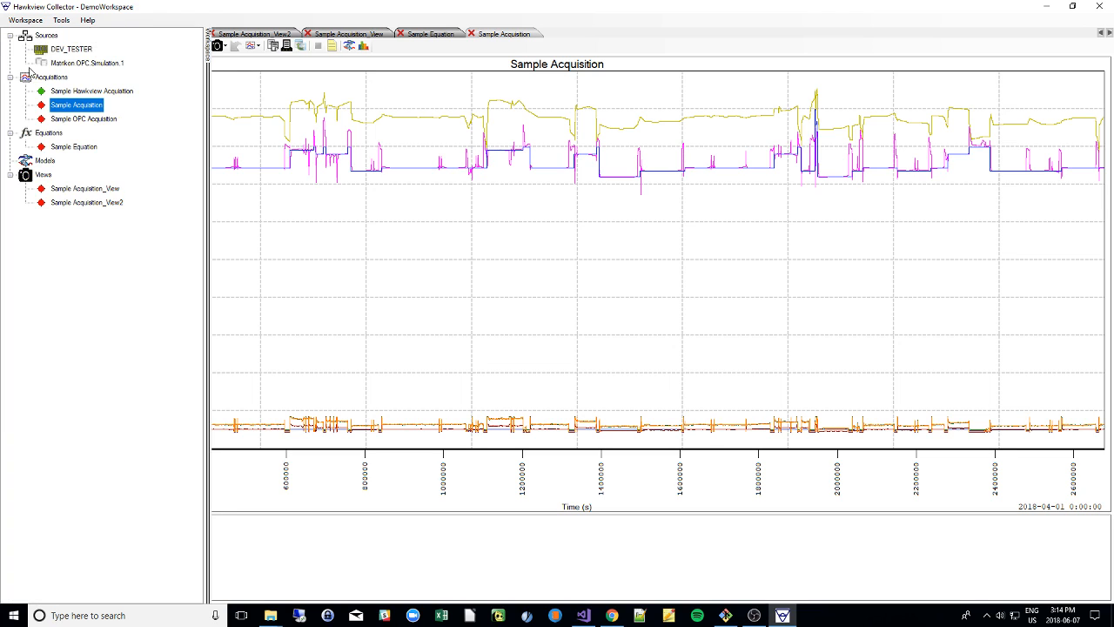
pyautogui.rightClick(44, 175)
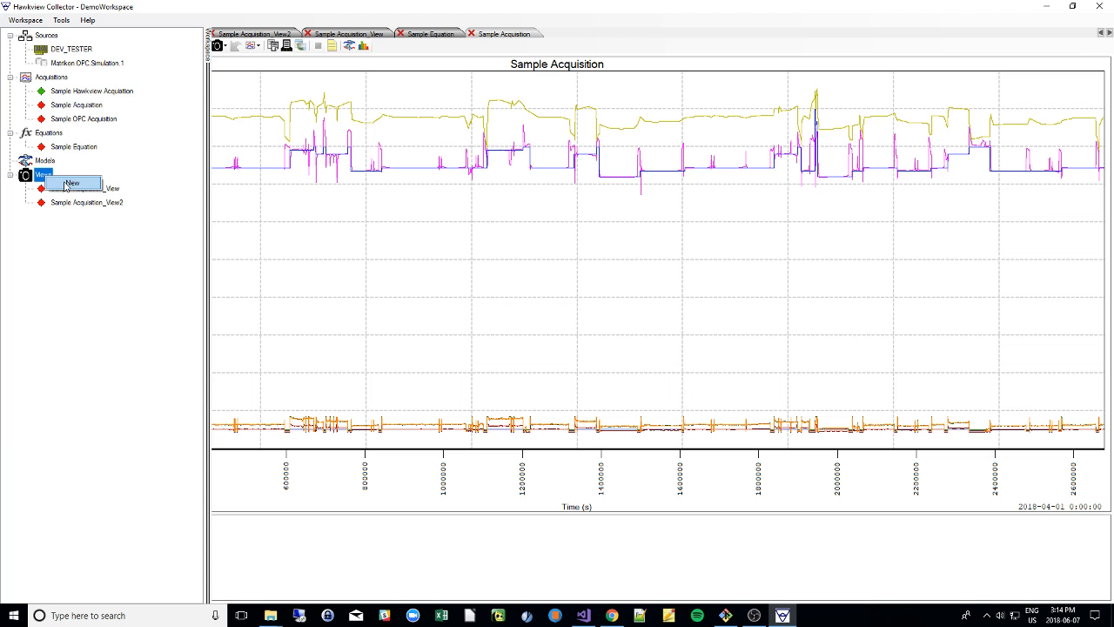
pyautogui.click(69, 183)
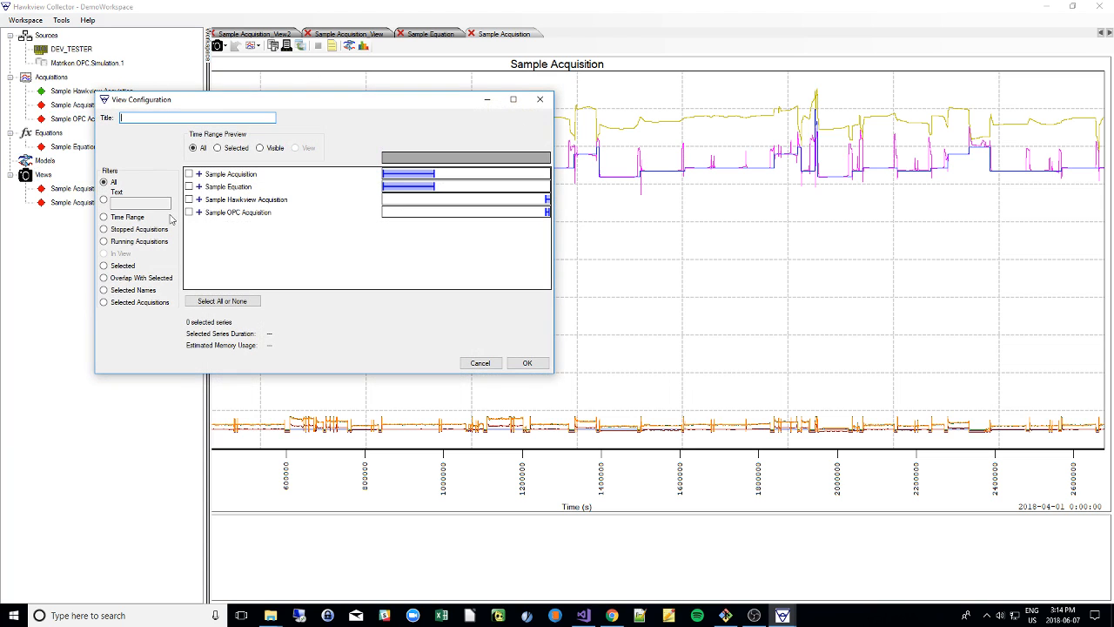
pyautogui.moveTo(221, 374); pyautogui.dragTo(228, 495)
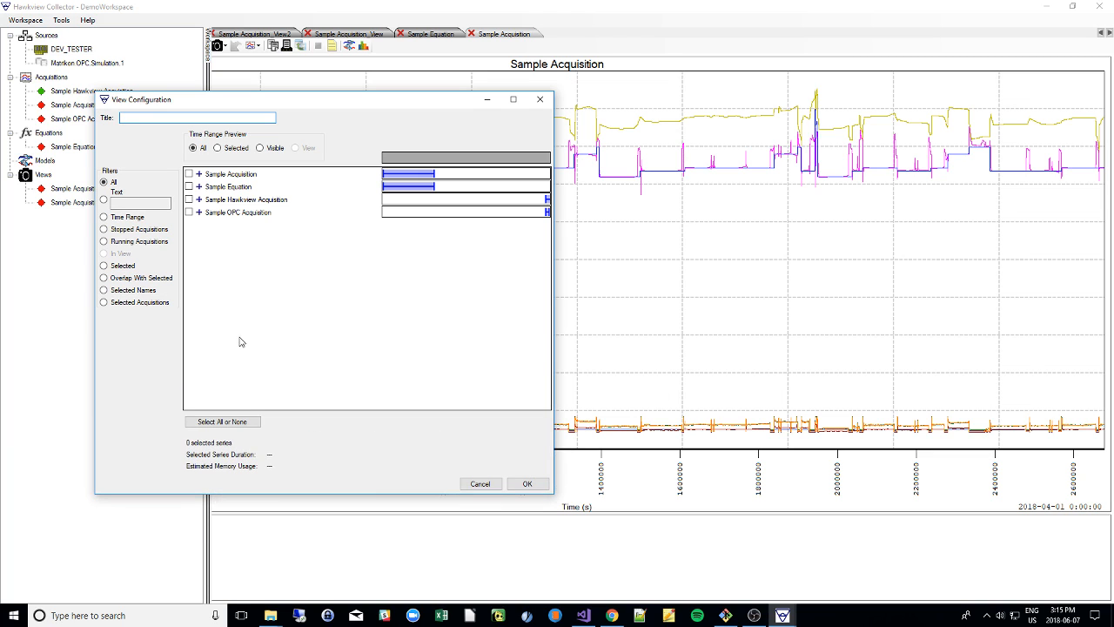
pyautogui.click(199, 199)
pyautogui.click(198, 186)
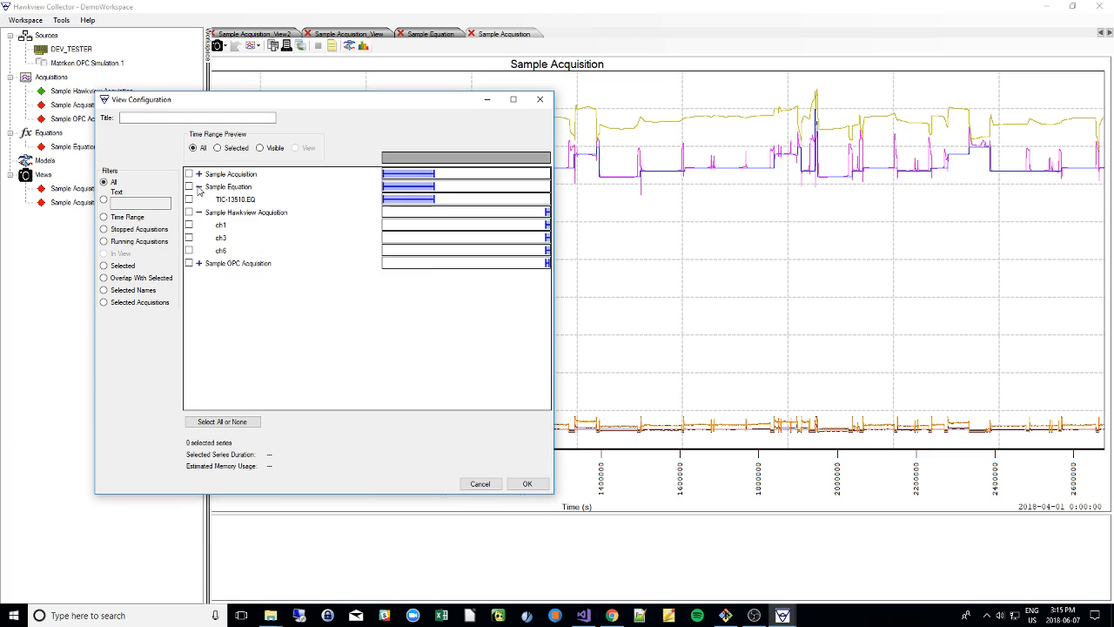
pyautogui.click(199, 174)
pyautogui.click(199, 353)
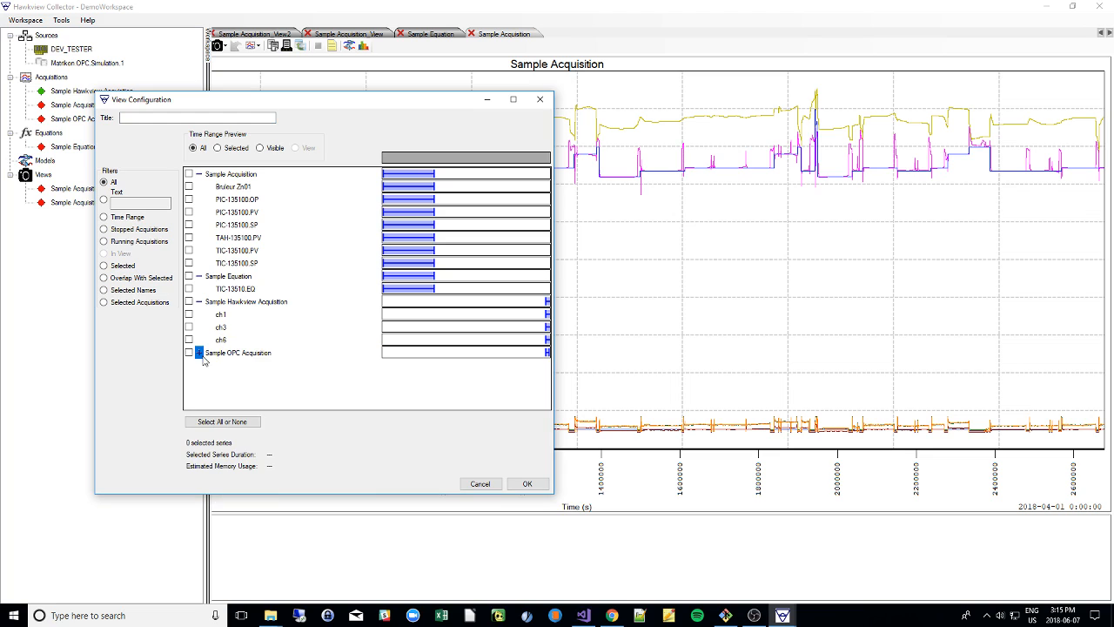
pyautogui.click(200, 352)
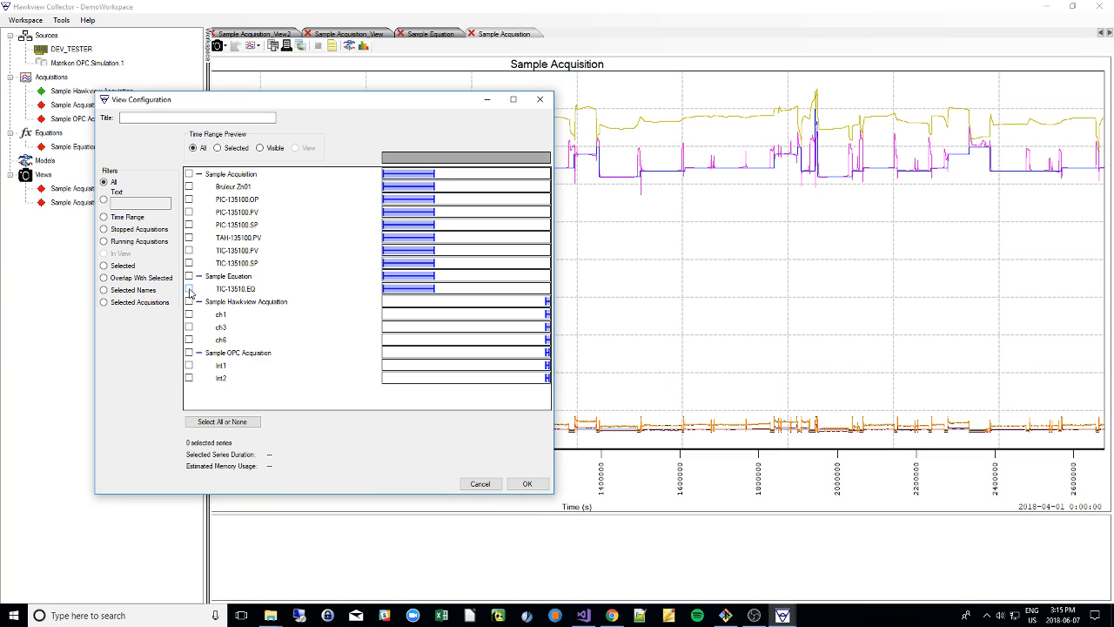
# Step: Select the PIC-135100.OP series from Sample Acquisition and the ch1 series from Sample Hawkview Acquisition for the new view
pyautogui.click(189, 199)
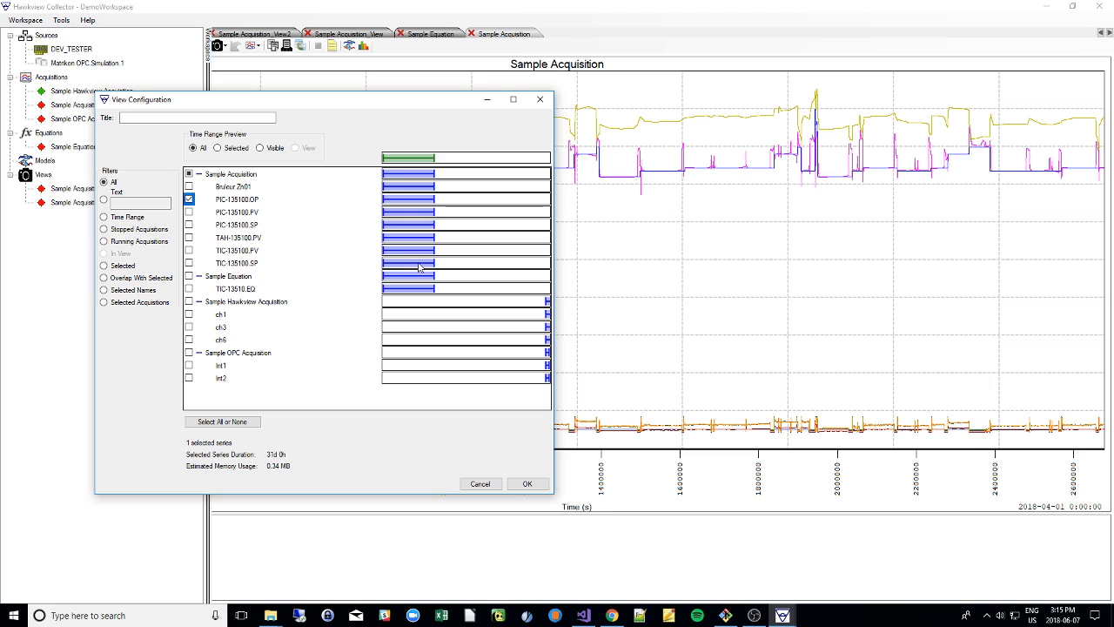
pyautogui.click(189, 200)
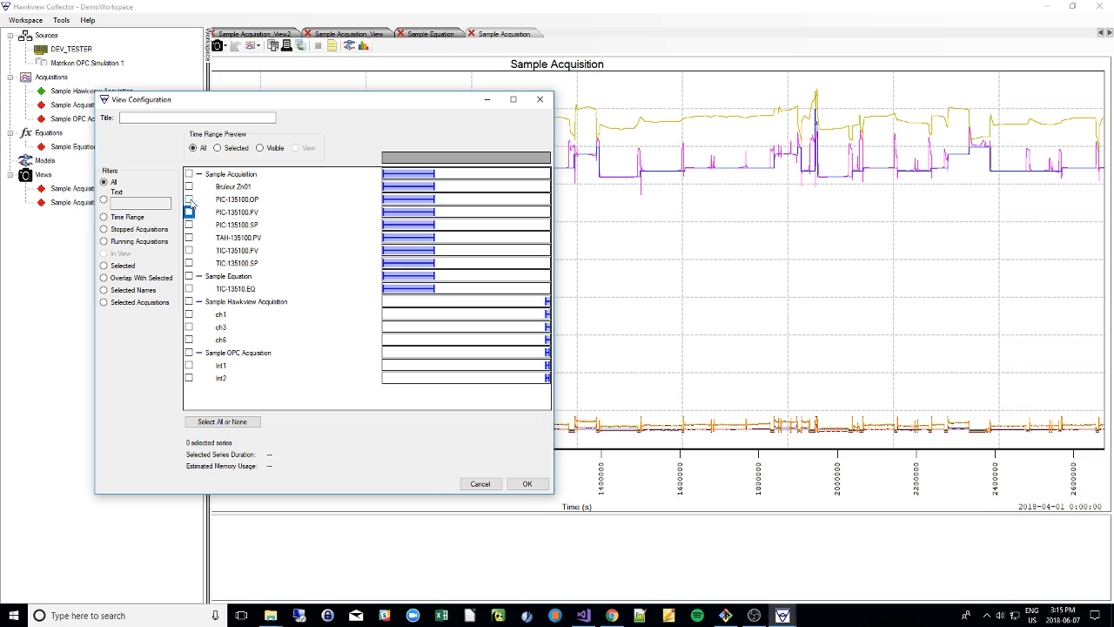
pyautogui.click(189, 200)
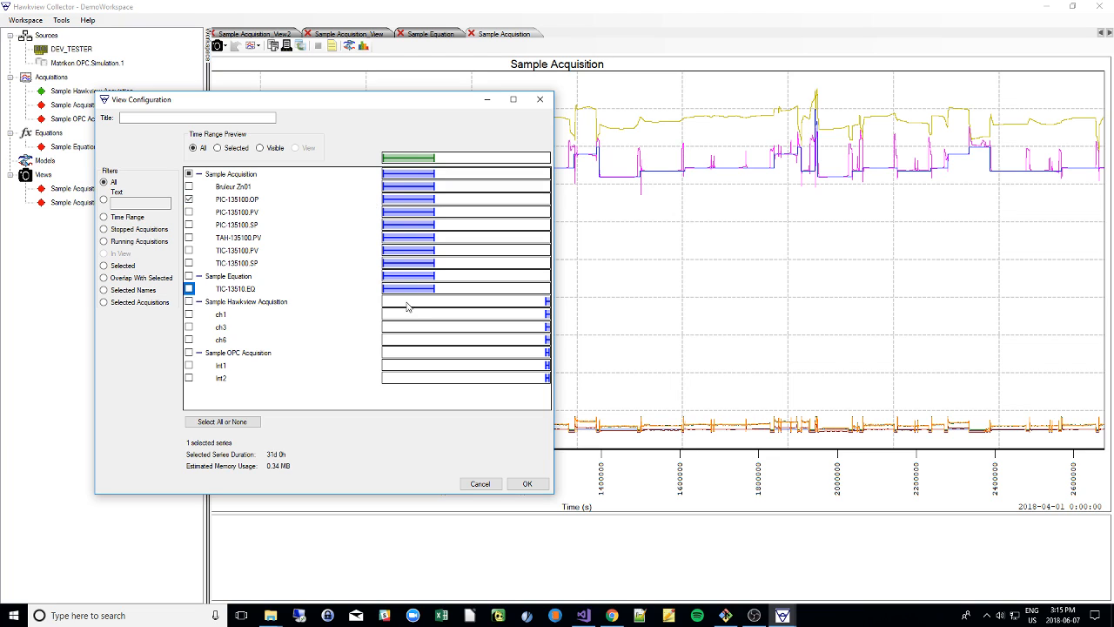
pyautogui.click(190, 315)
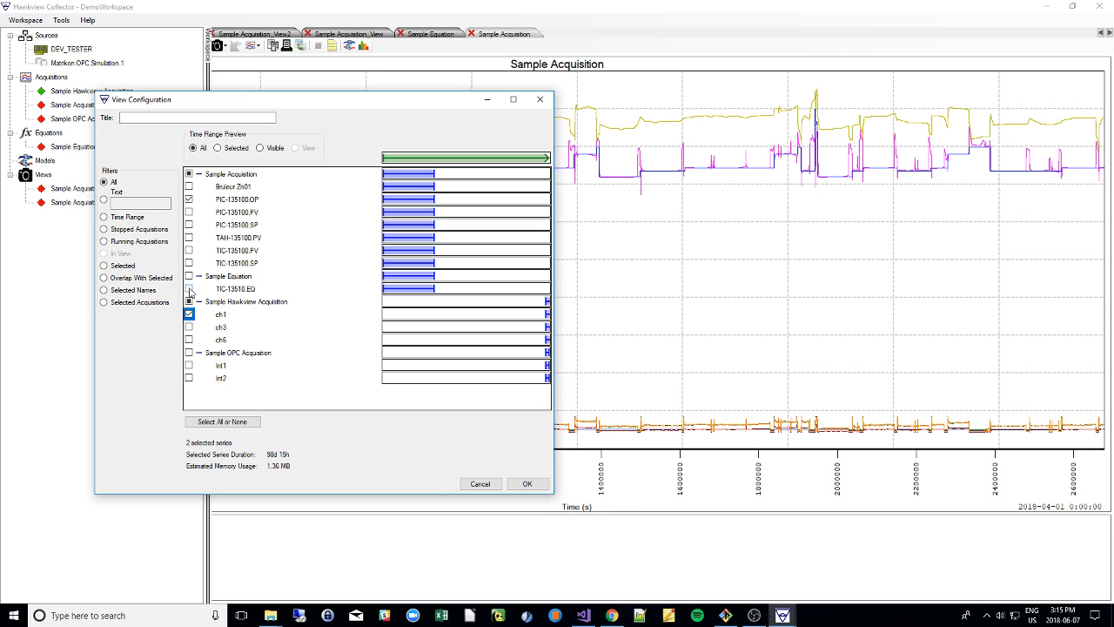
# Step: Add all Sample OPC Acquisition series plus ch3 and ch6 to the selection, and deselect PIC-135100.OP
pyautogui.click(189, 237)
pyautogui.click(189, 353)
pyautogui.click(190, 238)
pyautogui.click(189, 200)
pyautogui.click(189, 289)
pyautogui.click(189, 289)
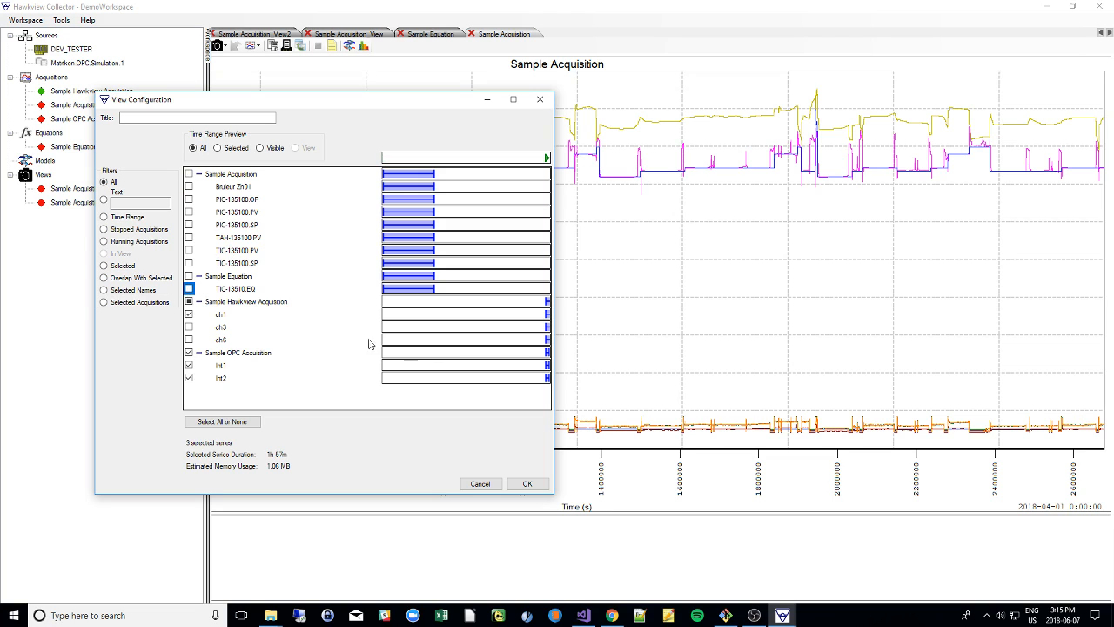
pyautogui.click(189, 339)
pyautogui.click(189, 326)
# Step: Preview the time range of the selected series and try the time range and stopped filters before listing only running acquisitions
pyautogui.click(232, 149)
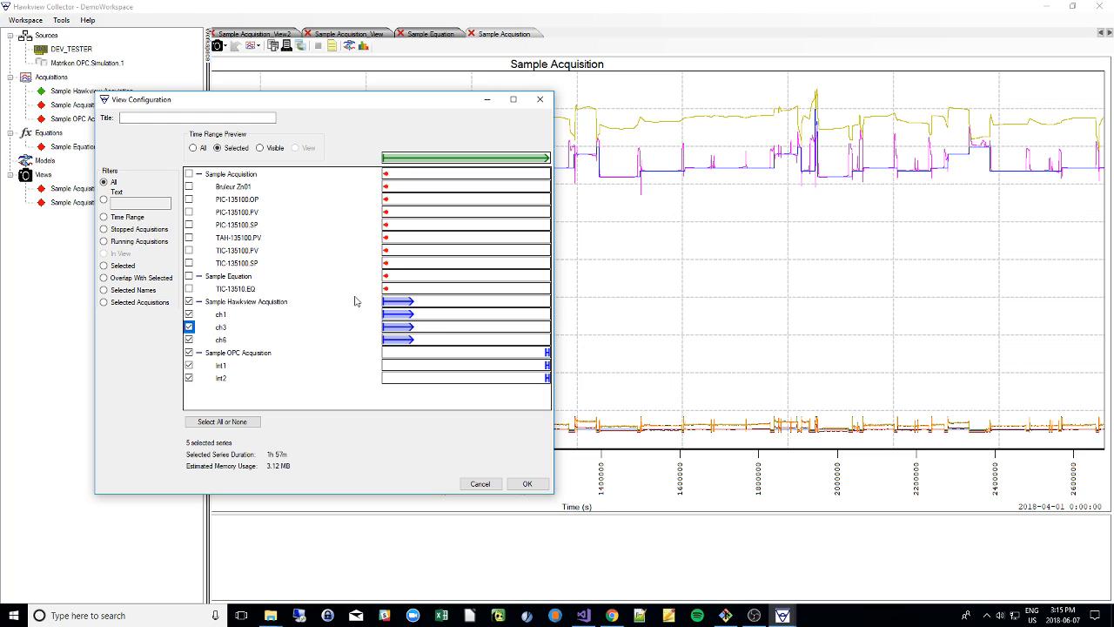
pyautogui.click(105, 217)
pyautogui.click(444, 233)
pyautogui.click(104, 230)
pyautogui.click(105, 242)
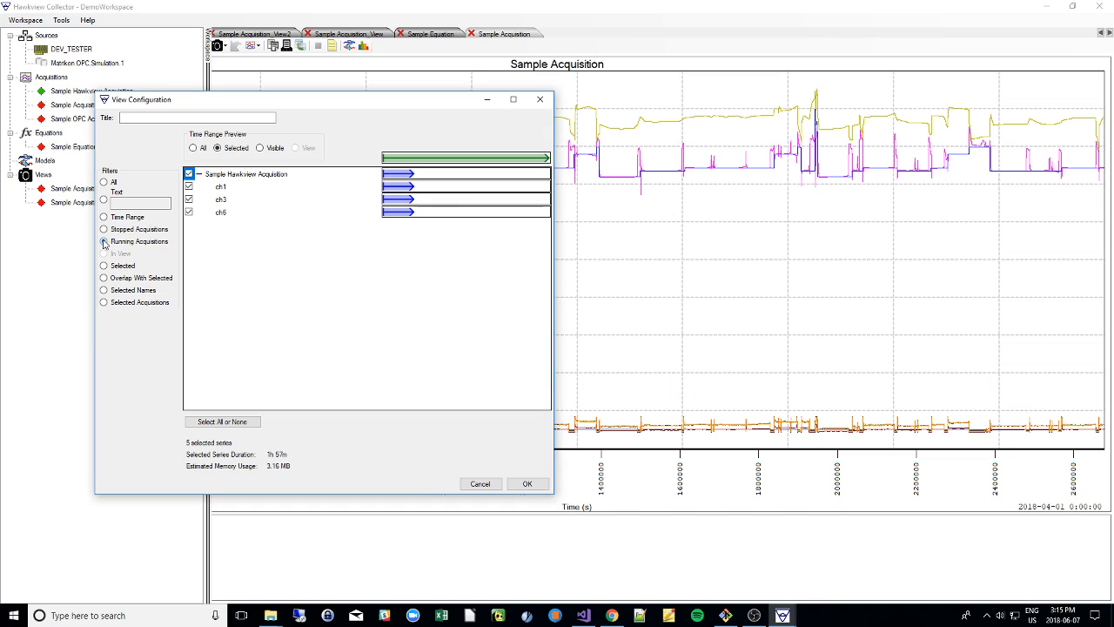
# Step: Try the Selected, Overlap With Selected, Selected Acquisitions and Text filters on the series list, and return to listing all series
pyautogui.click(104, 266)
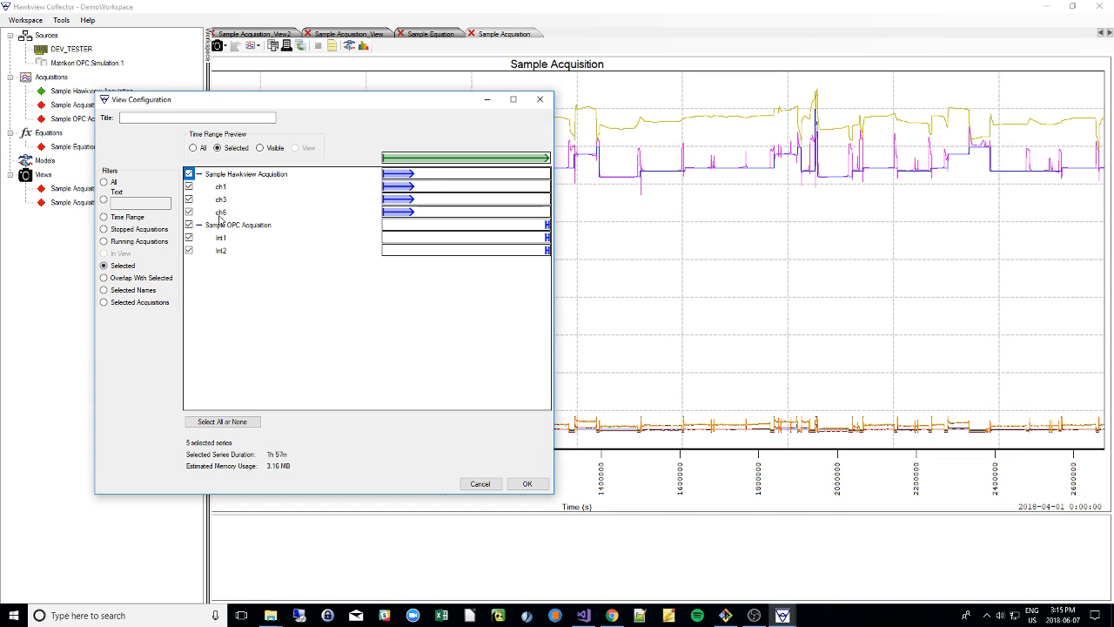
pyautogui.click(105, 277)
pyautogui.click(104, 302)
pyautogui.click(104, 202)
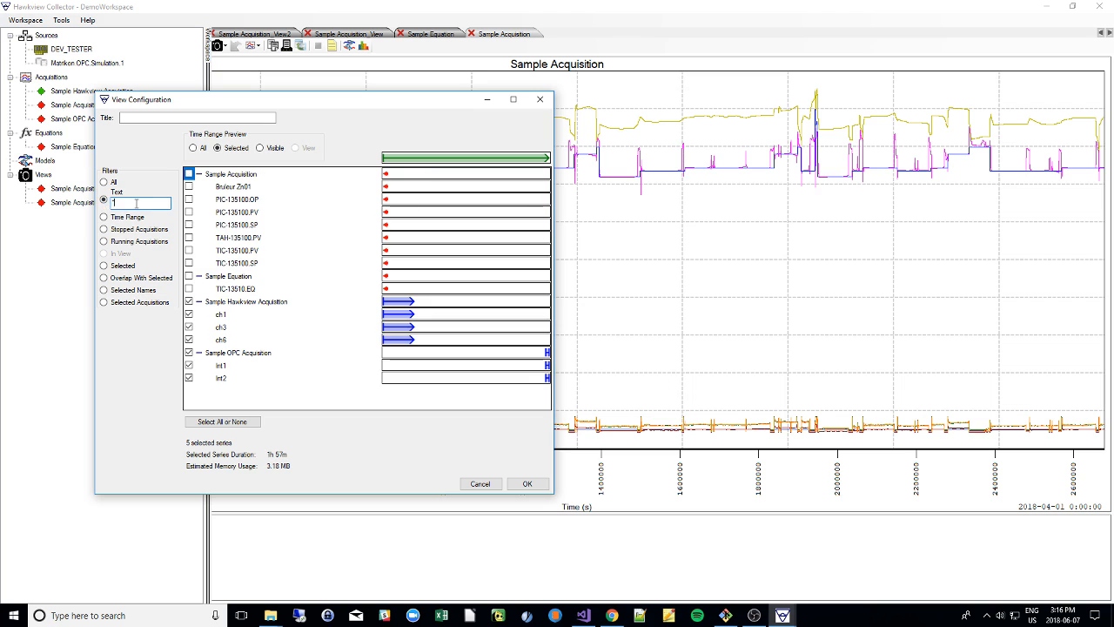
pyautogui.click(110, 184)
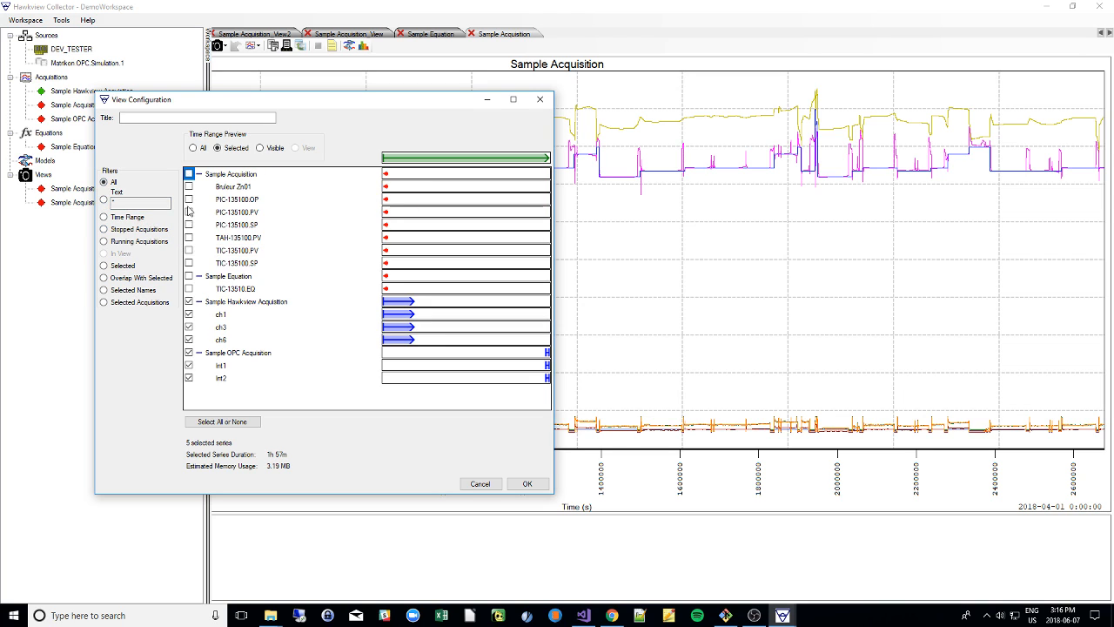
# Step: Title the new view "Test View" and create it with the selected series
pyautogui.click(173, 119)
pyautogui.write('Test View')
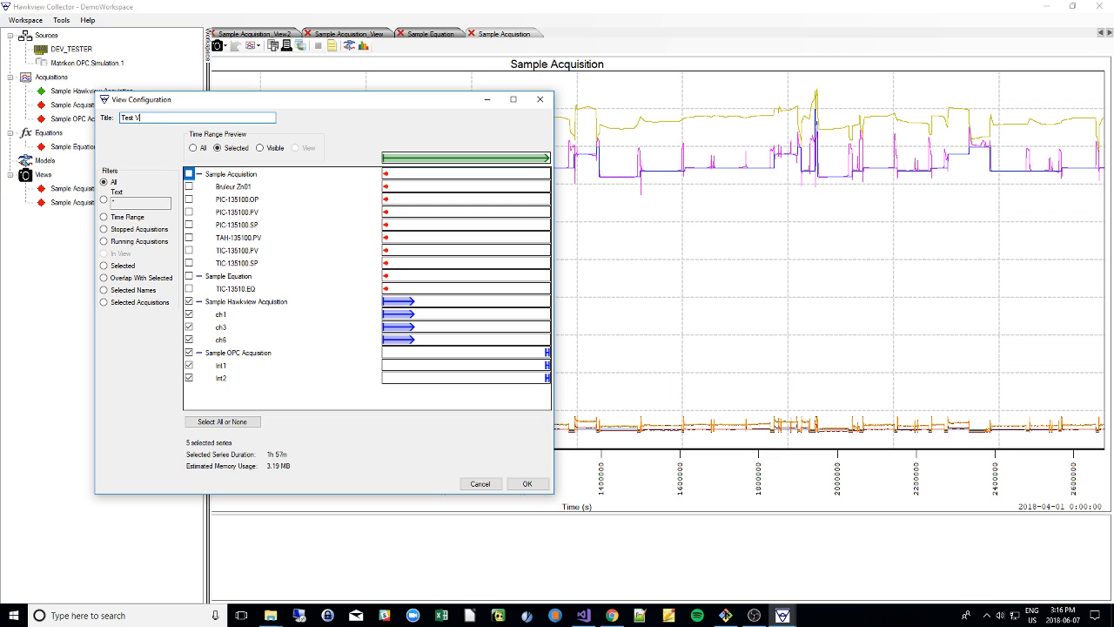
pyautogui.click(527, 484)
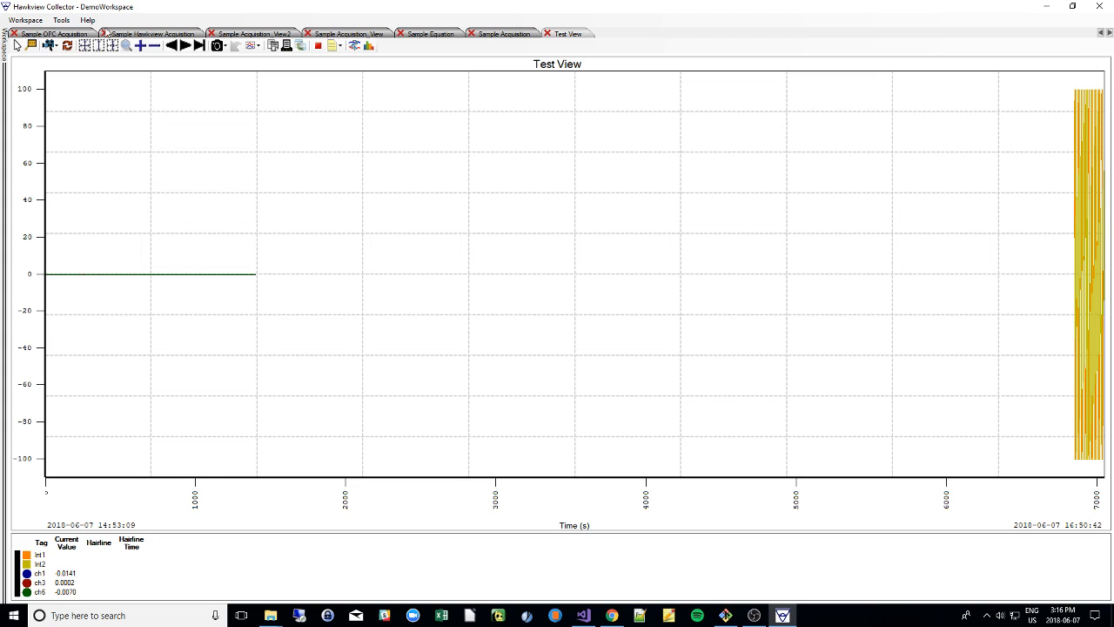
# Step: Restart Sample Hawkview Acquisition as a new acquisition at 100 Hz
pyautogui.moveTo(5, 54)
pyautogui.rightClick(66, 91)
pyautogui.moveTo(112, 144)
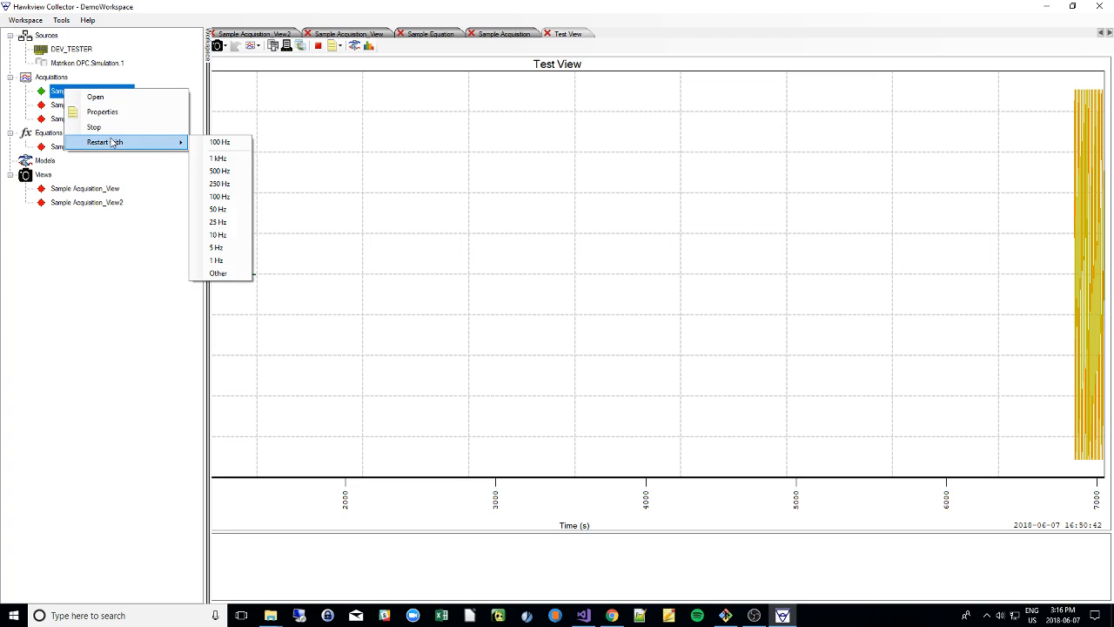
pyautogui.click(220, 145)
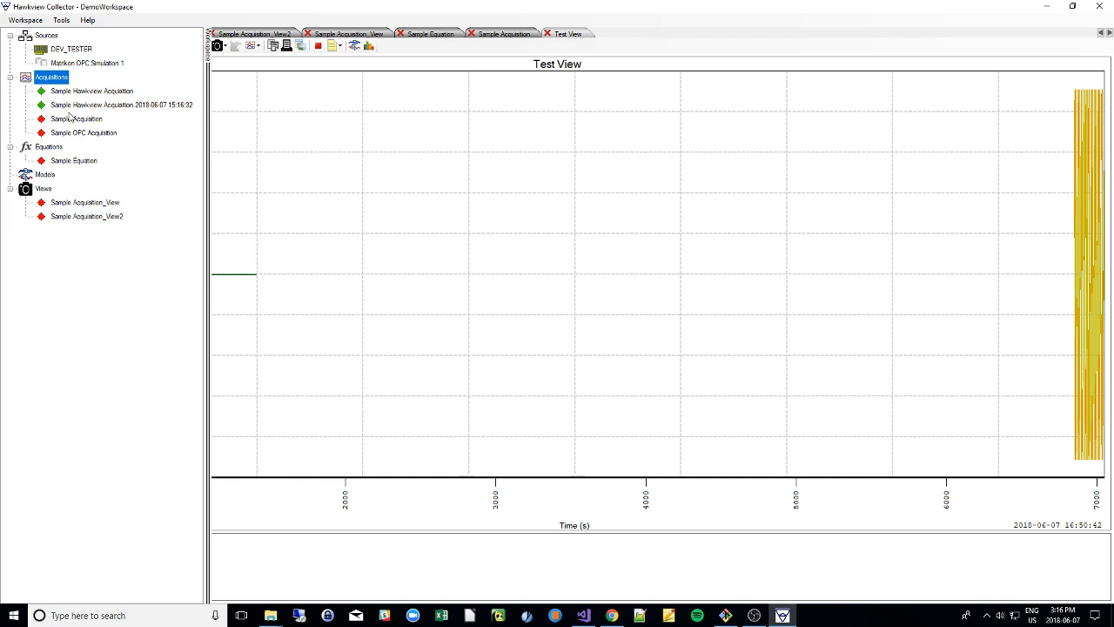
# Step: Restart Sample OPC Acquisition as a new running acquisition
pyautogui.rightClick(75, 132)
pyautogui.moveTo(139, 185)
pyautogui.click(226, 185)
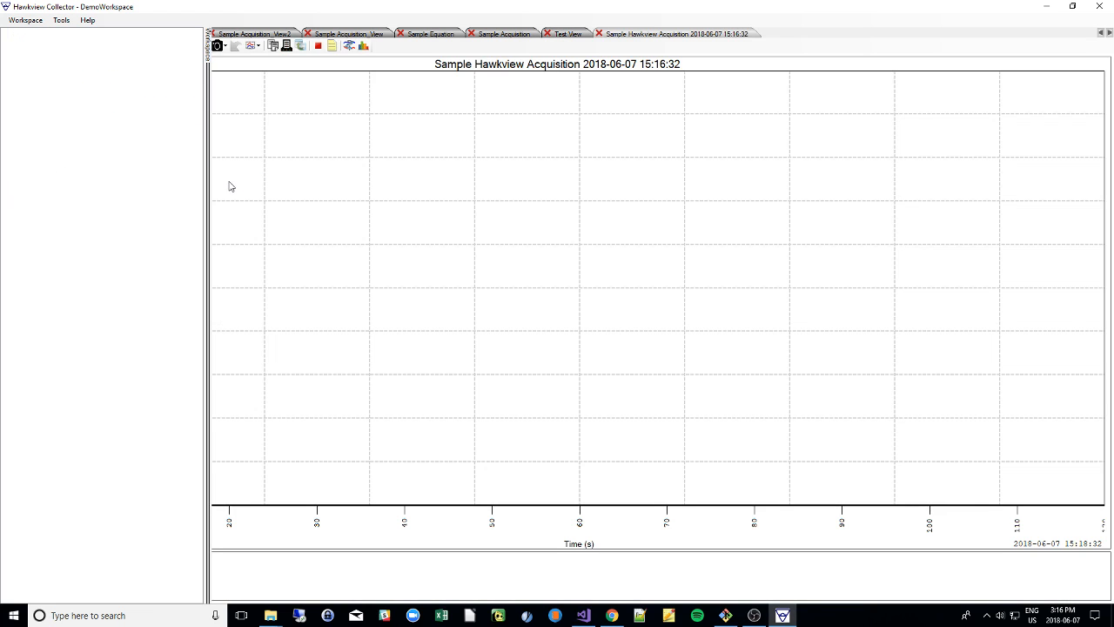
# Step: Open the trend of the original, stopped Sample OPC Acquisition
pyautogui.click(100, 148)
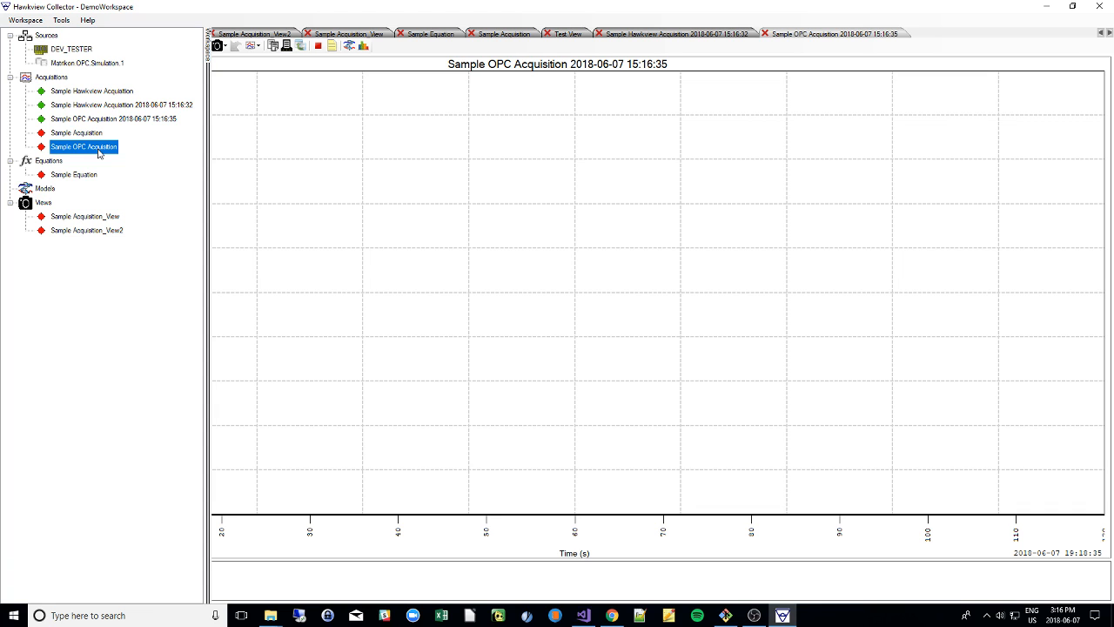
pyautogui.doubleClick(98, 152)
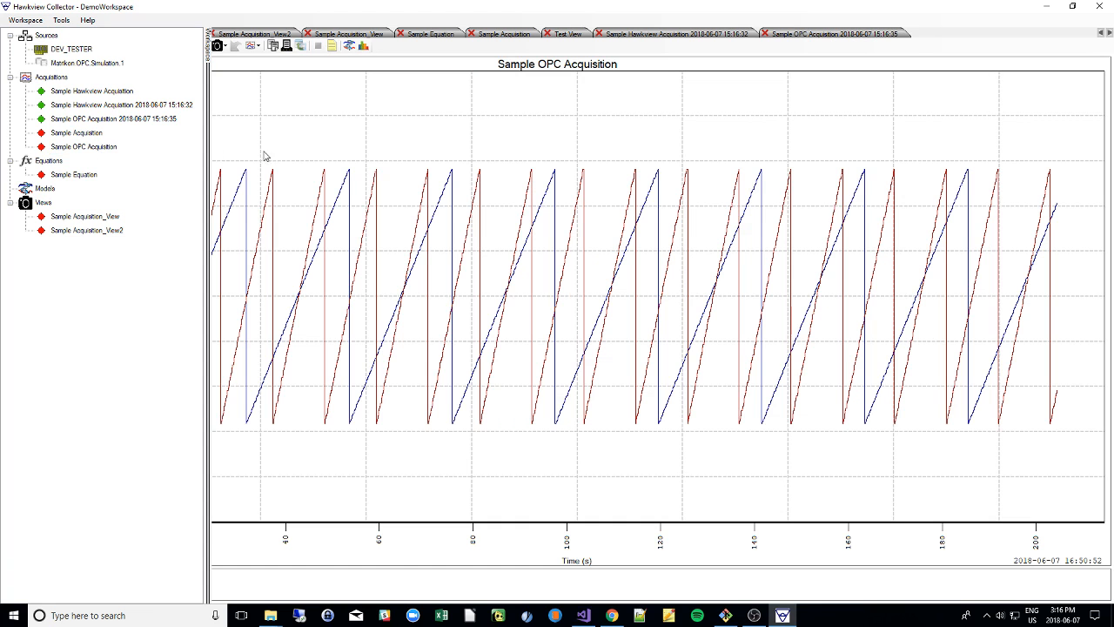
pyautogui.click(225, 47)
pyautogui.click(74, 65)
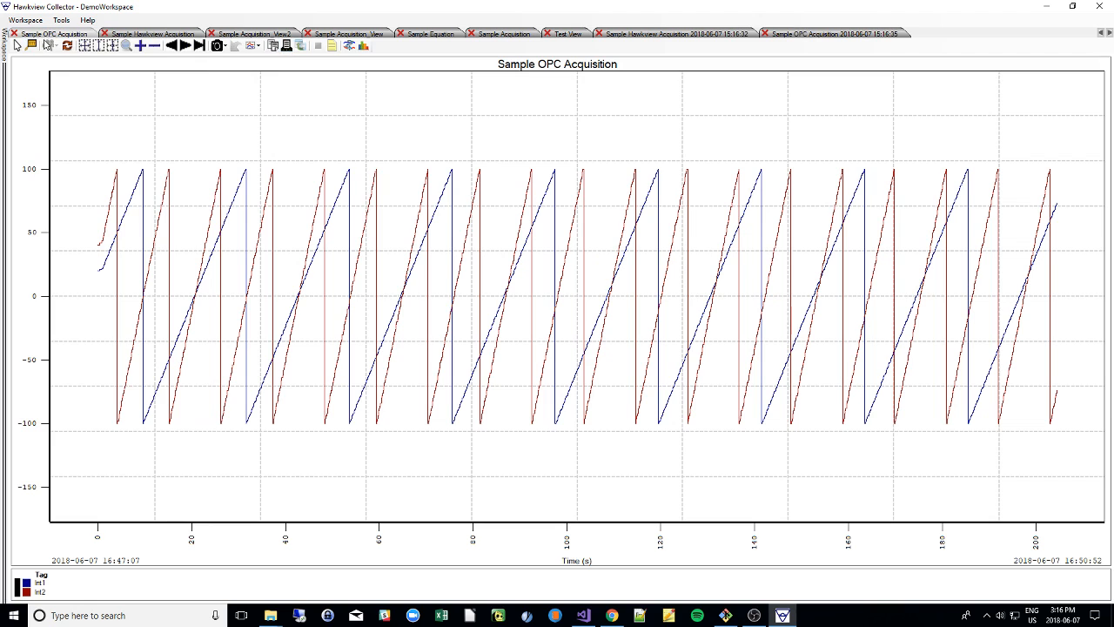
pyautogui.moveTo(7, 52)
pyautogui.doubleClick(86, 105)
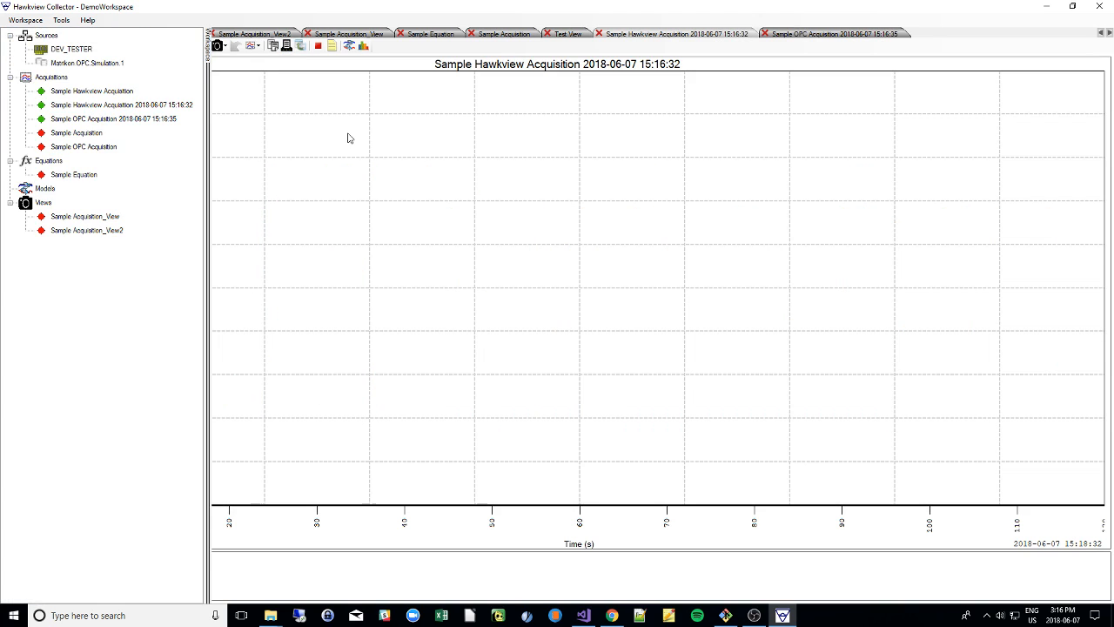
pyautogui.click(222, 46)
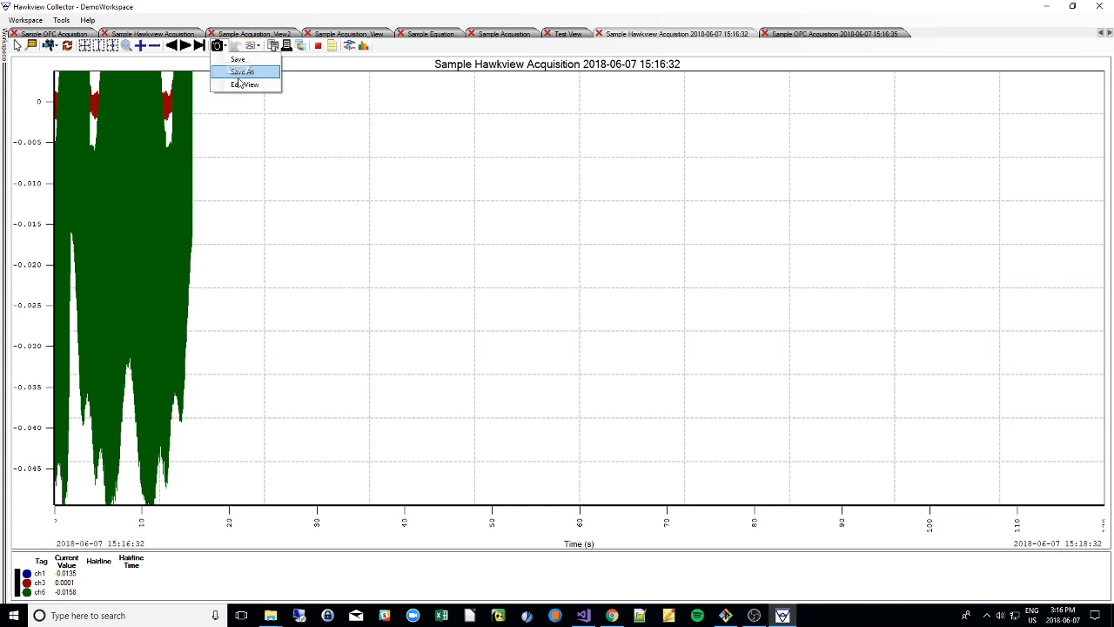
pyautogui.click(241, 83)
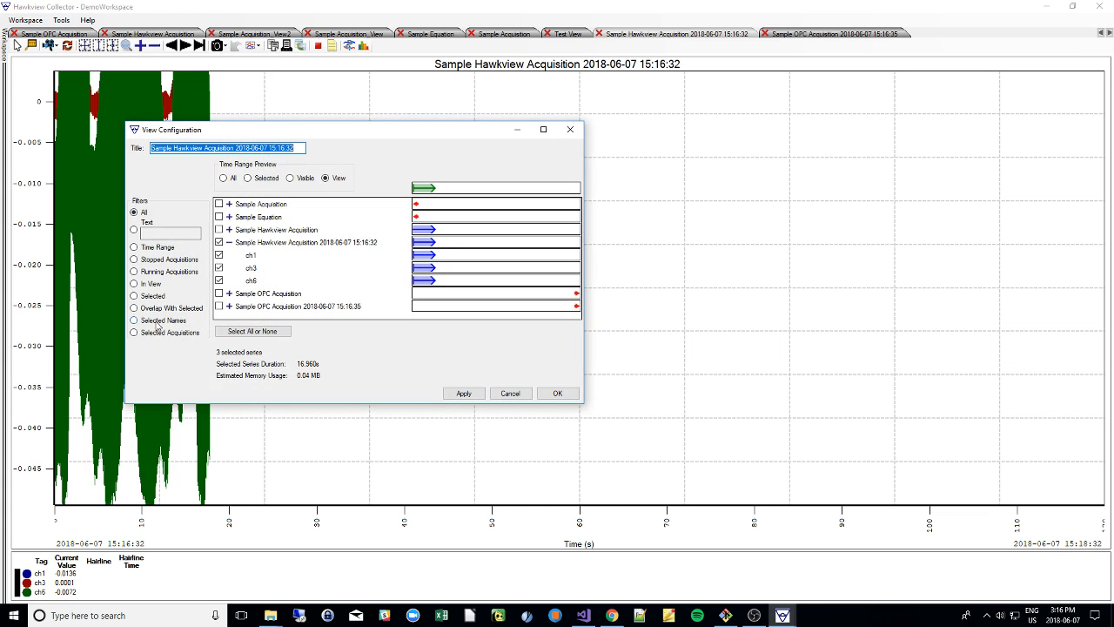
# Step: List only running acquisitions and add all series of the original Sample Hawkview Acquisition to the view
pyautogui.click(135, 272)
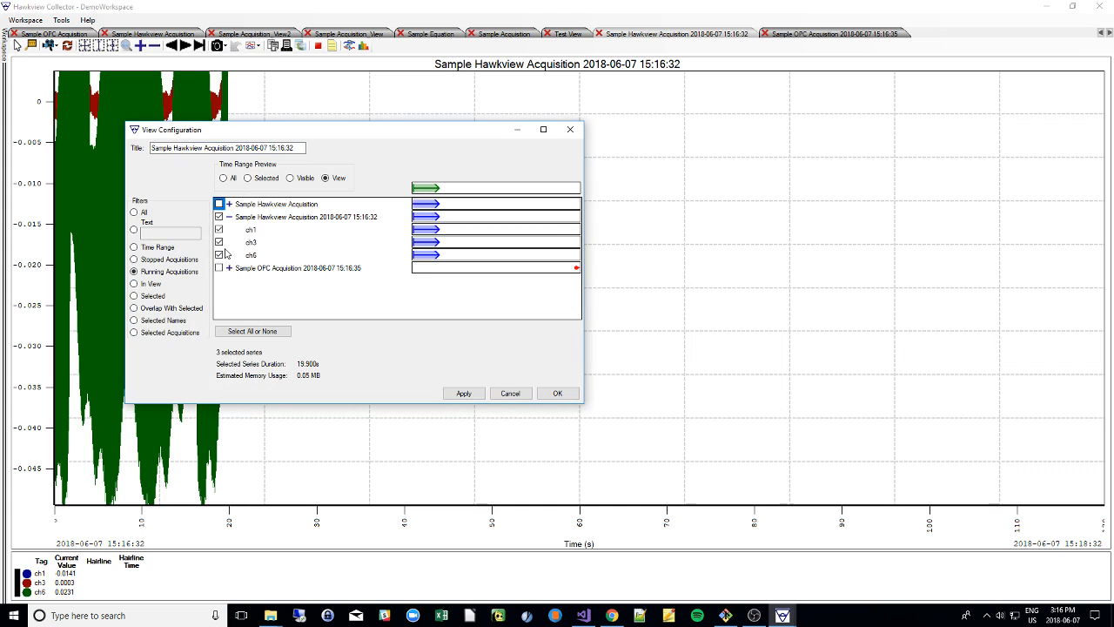
pyautogui.press('space')
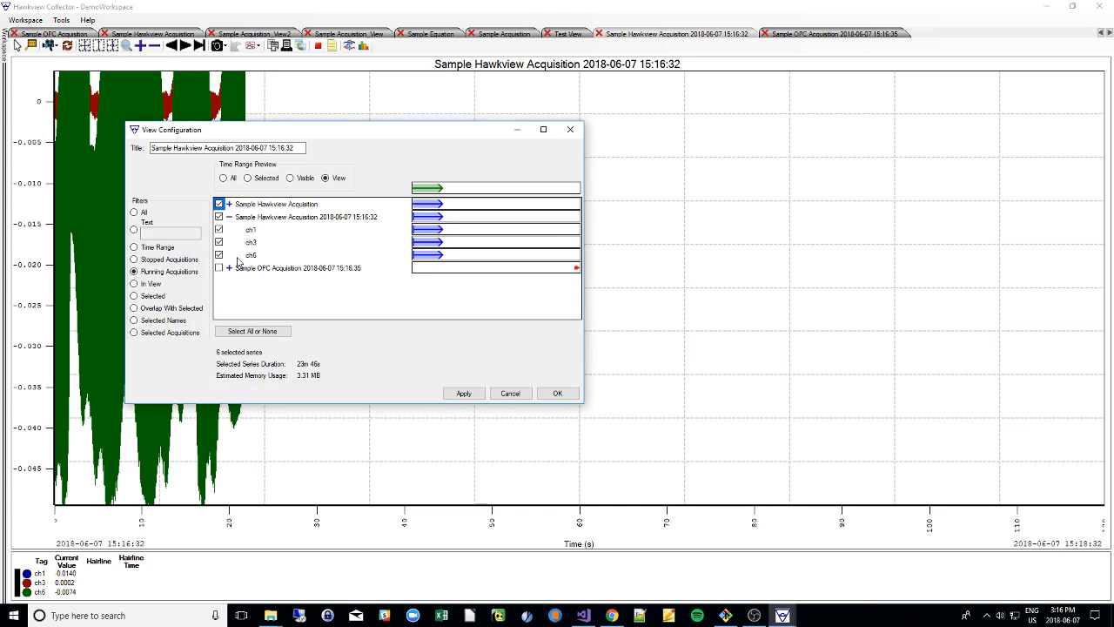
pyautogui.click(465, 393)
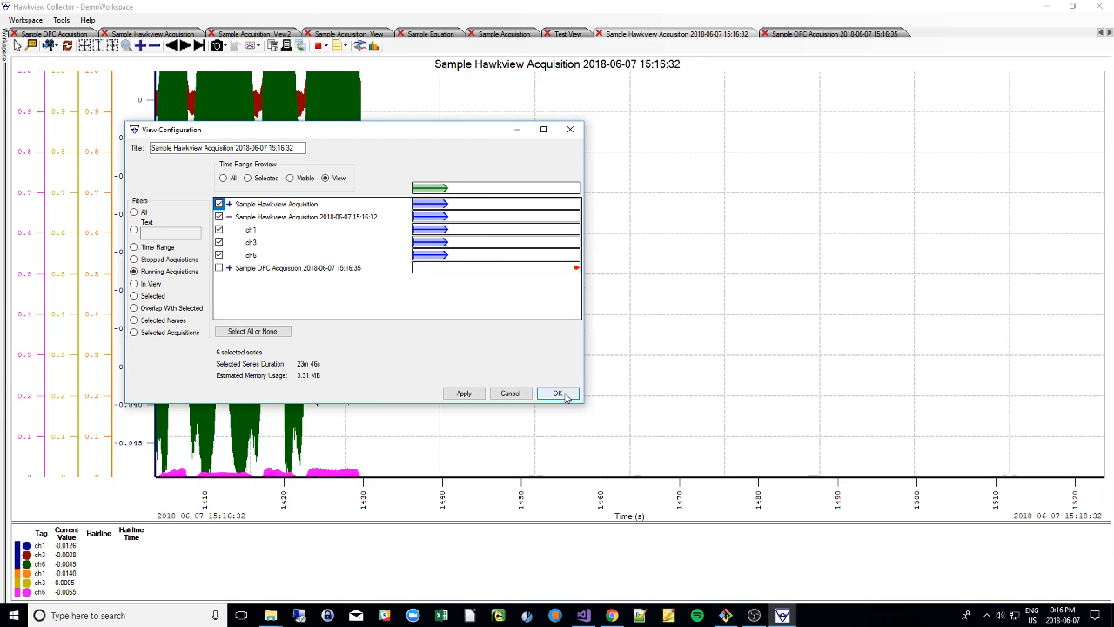
pyautogui.click(560, 393)
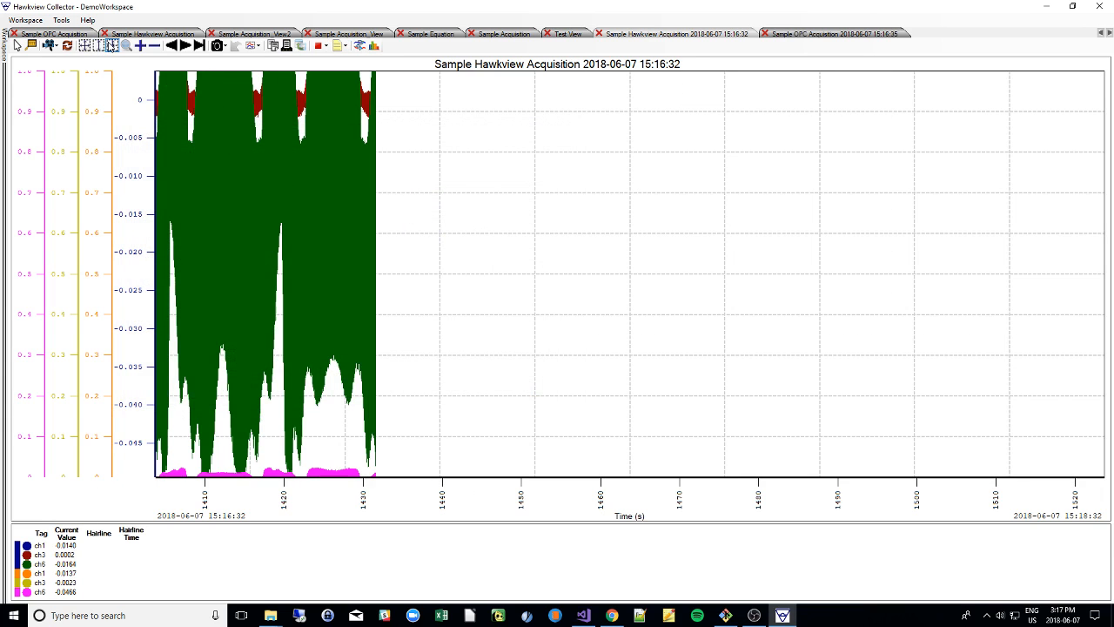
# Step: Rescale the view so the ch1, ch3 and ch6 traces of both acquisitions are stacked in separate bands
pyautogui.click(112, 45)
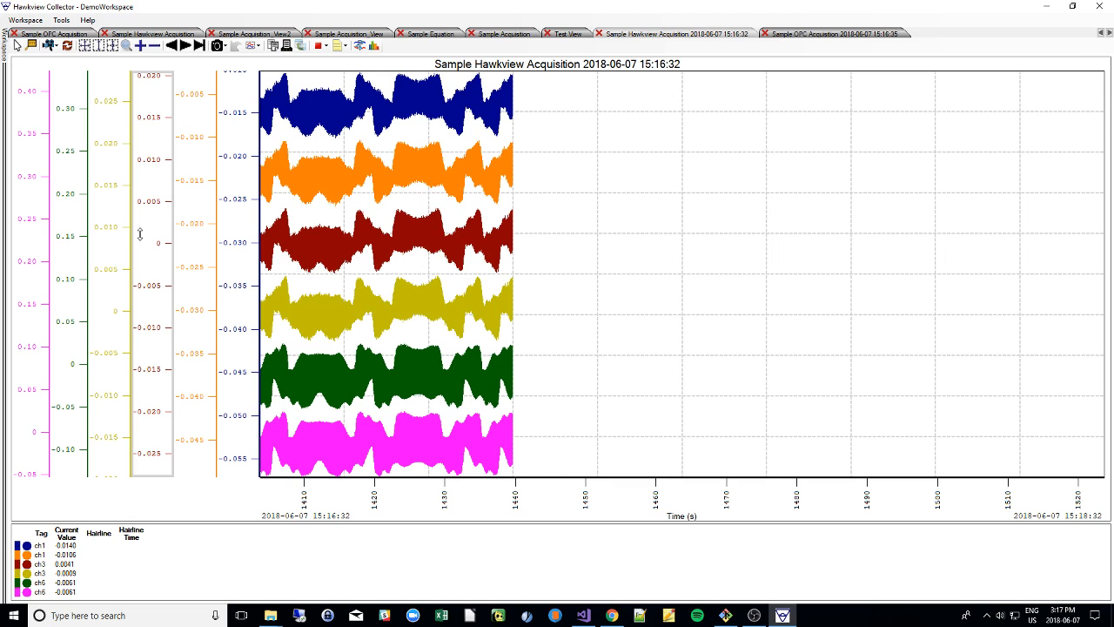
pyautogui.click(184, 204)
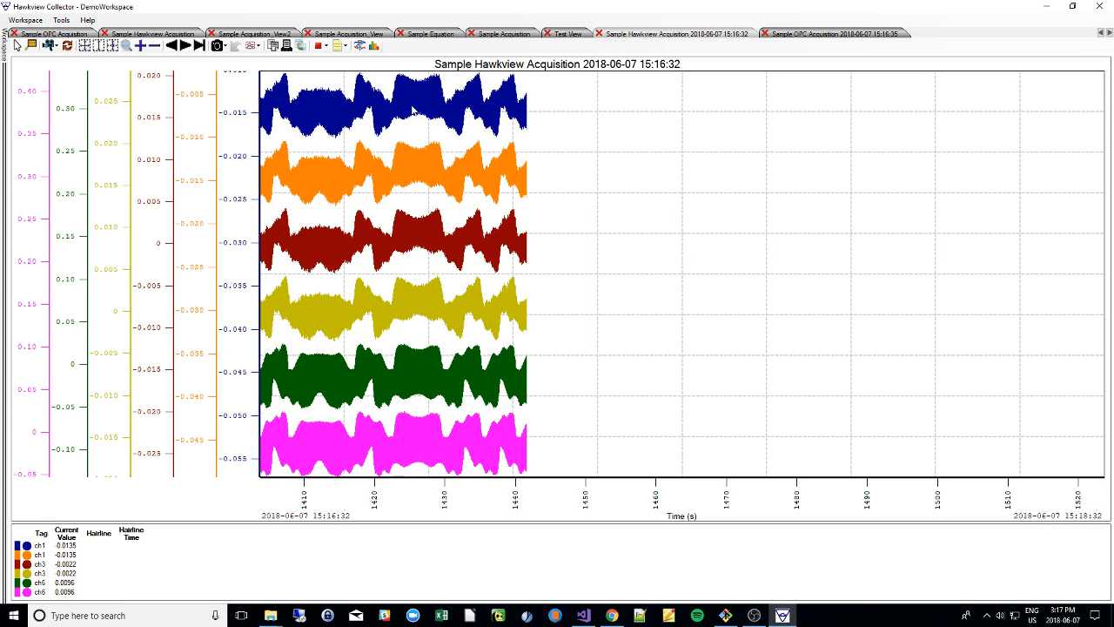
pyautogui.moveTo(4, 47)
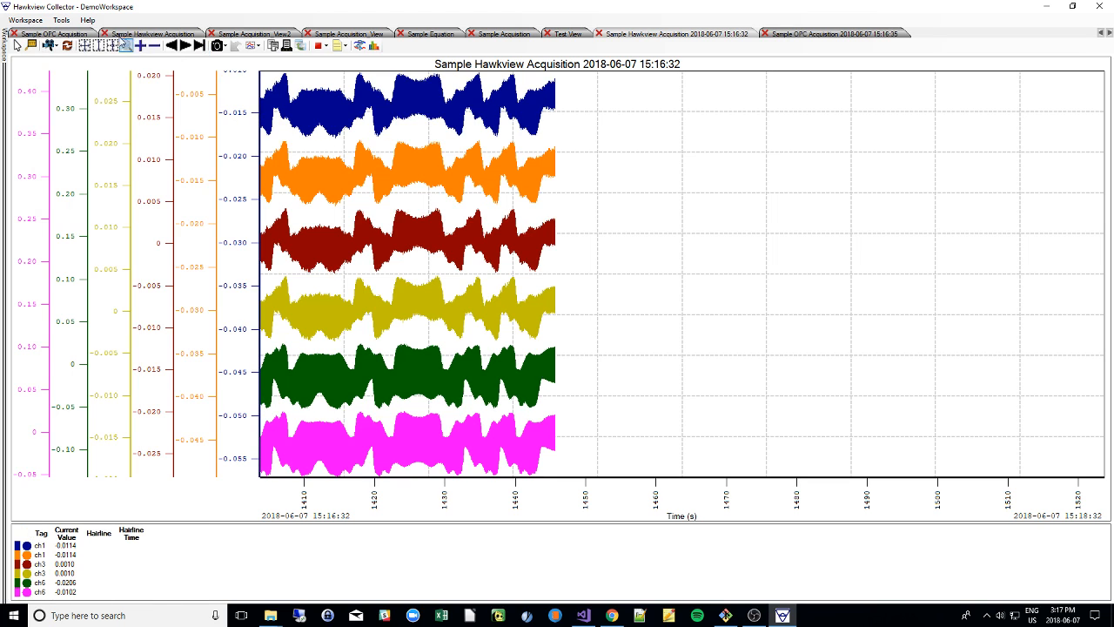
pyautogui.click(62, 21)
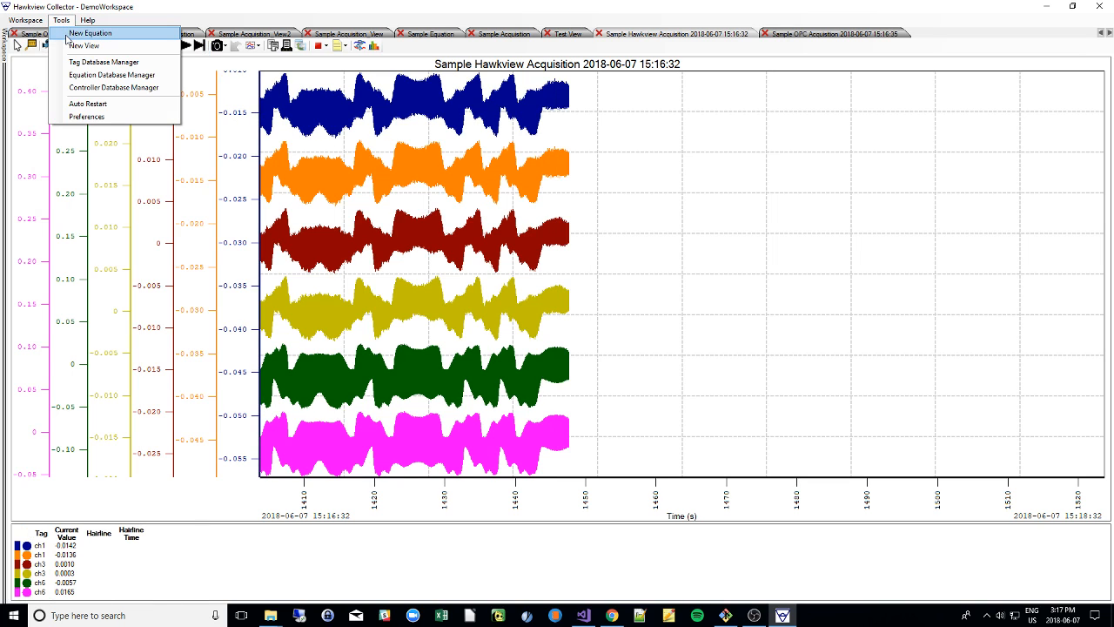
pyautogui.click(84, 45)
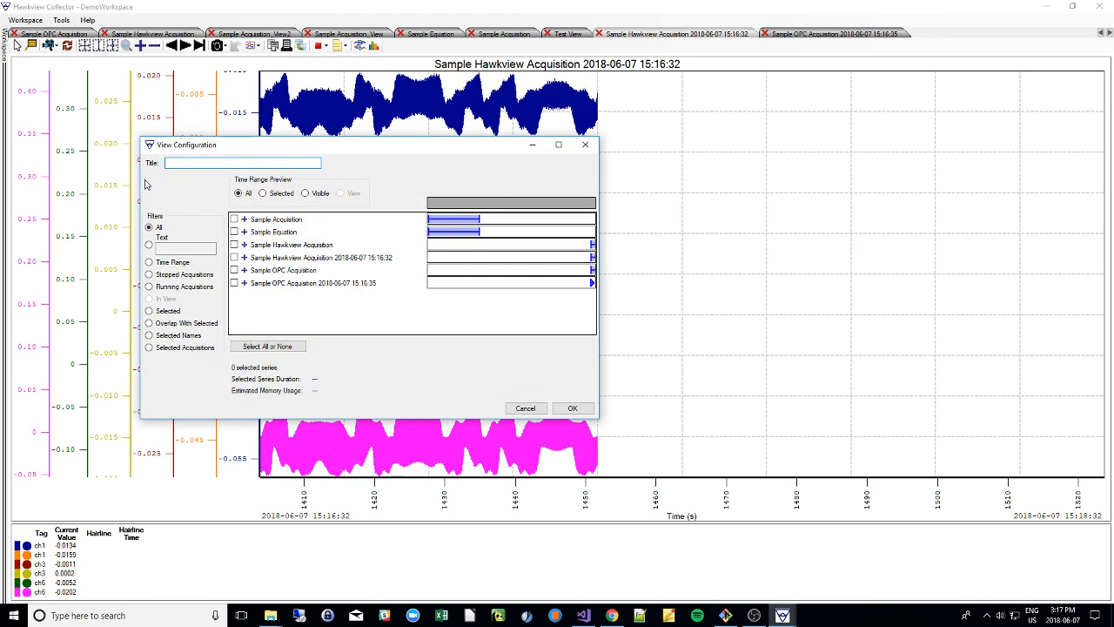
pyautogui.click(585, 144)
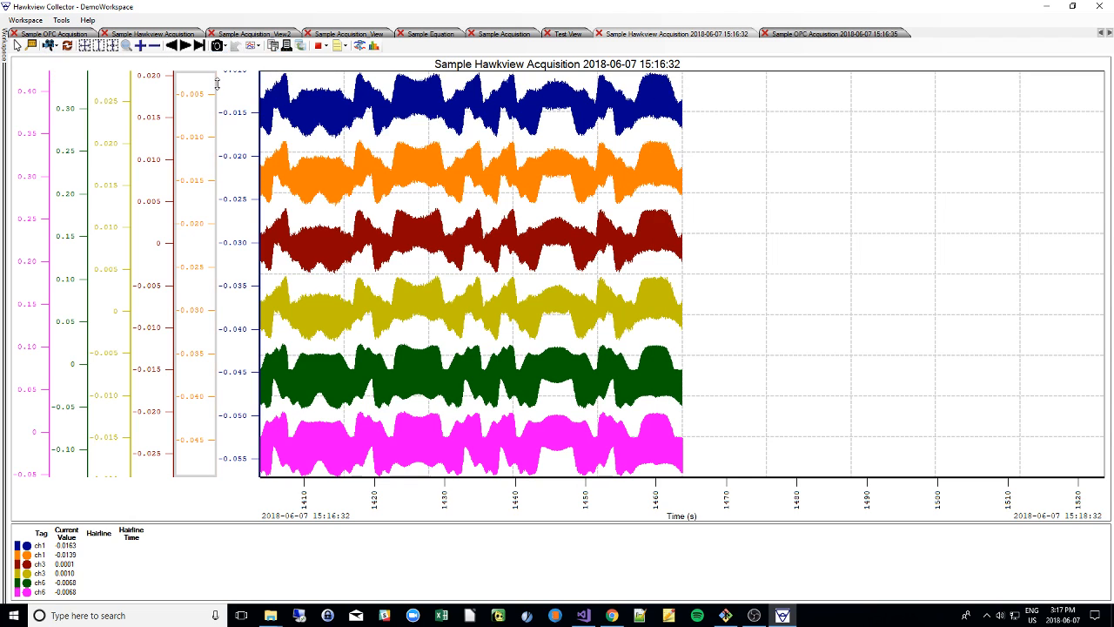
# Step: Check which acquisitions the view's properties and stop options offer, and bring up the workspace tree
pyautogui.click(345, 45)
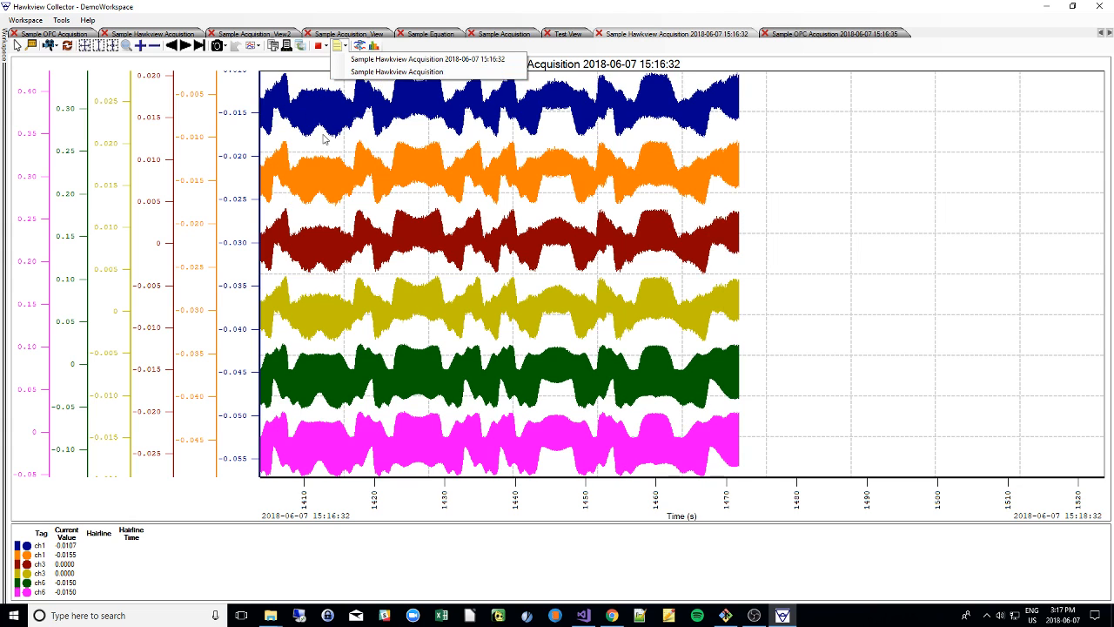
pyautogui.click(334, 59)
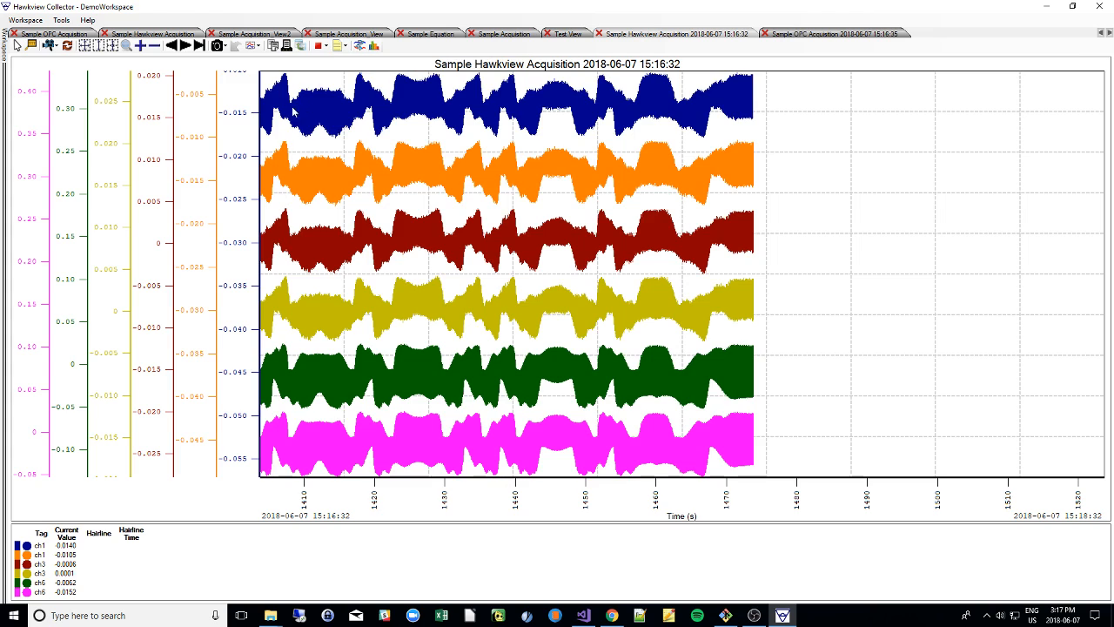
pyautogui.click(340, 46)
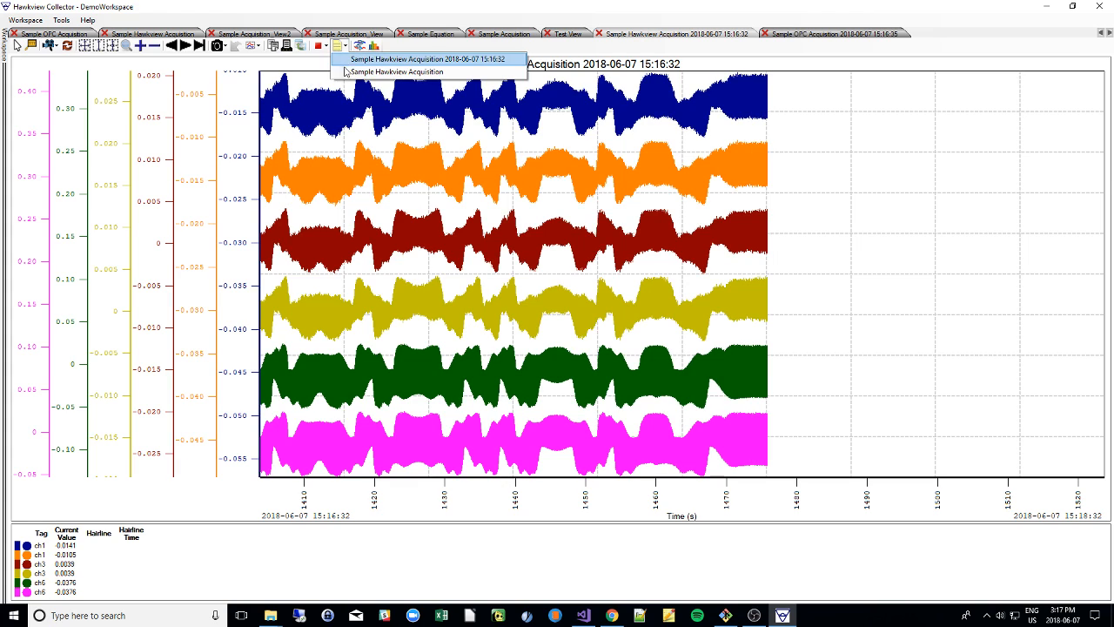
pyautogui.click(348, 71)
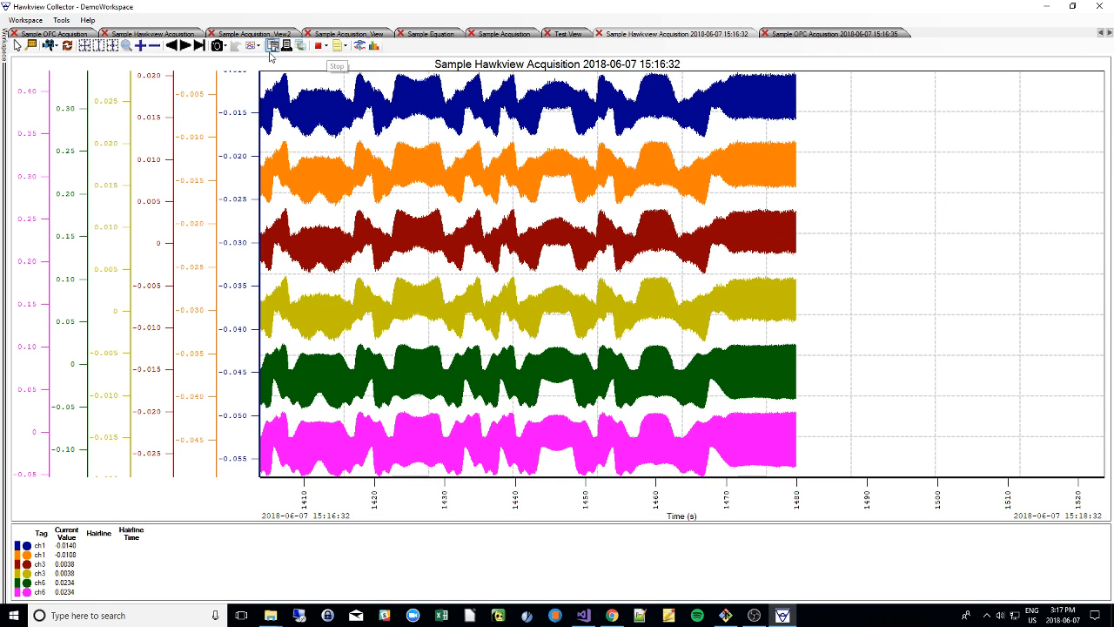
pyautogui.click(327, 47)
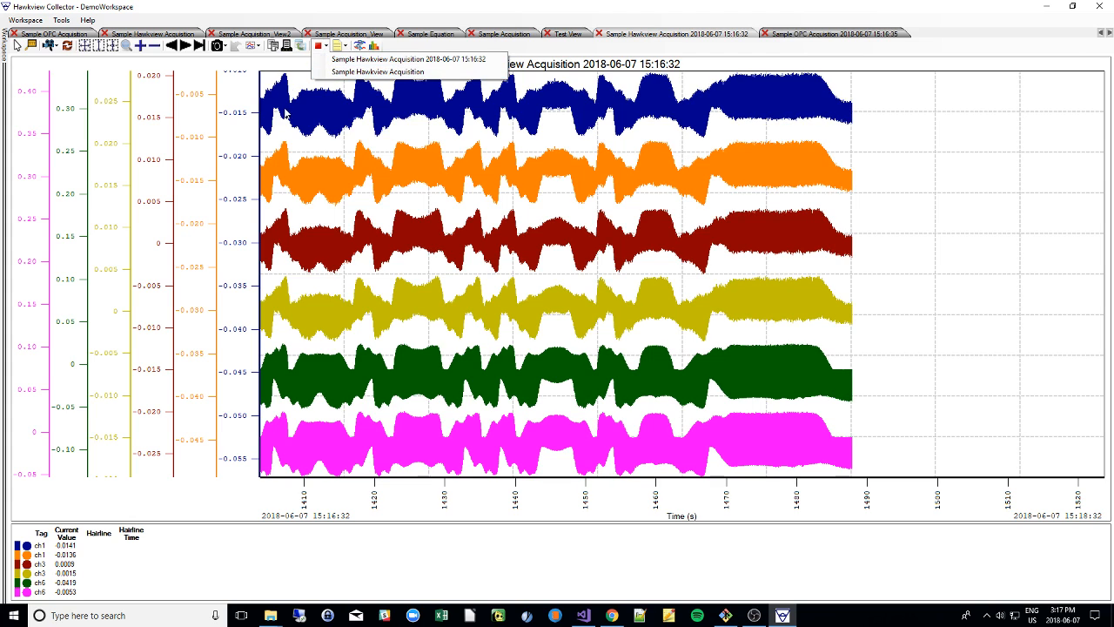
pyautogui.click(330, 60)
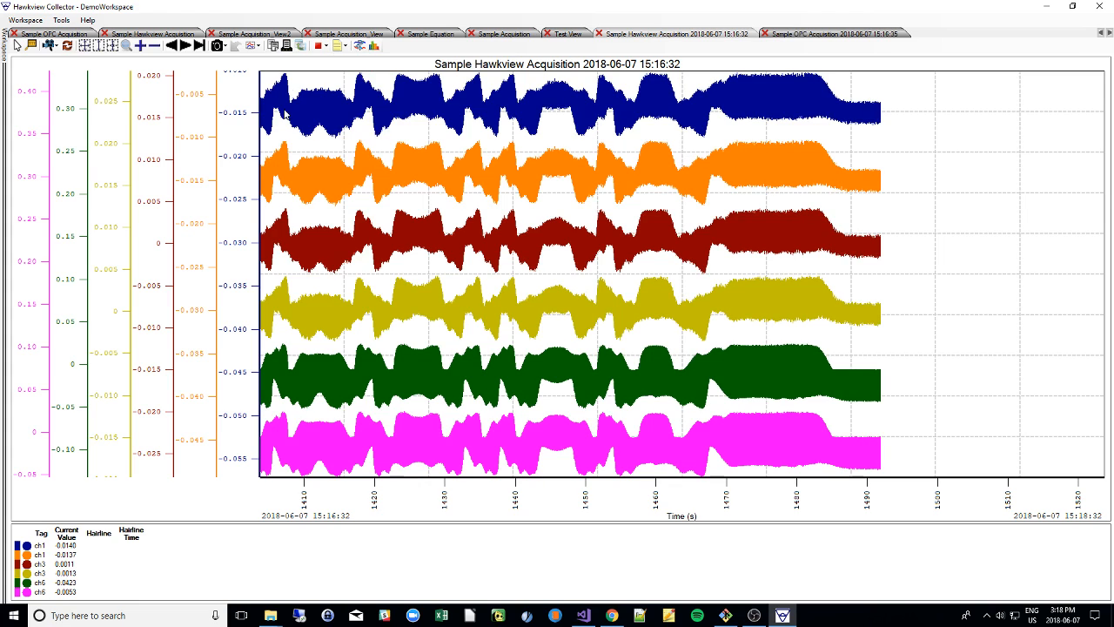
pyautogui.click(5, 60)
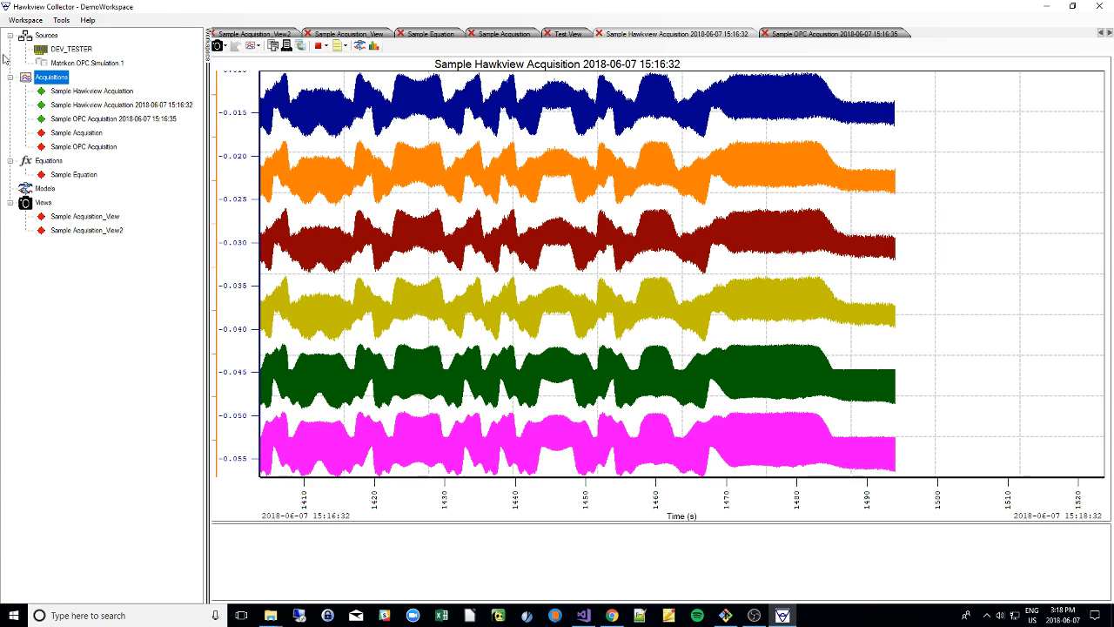